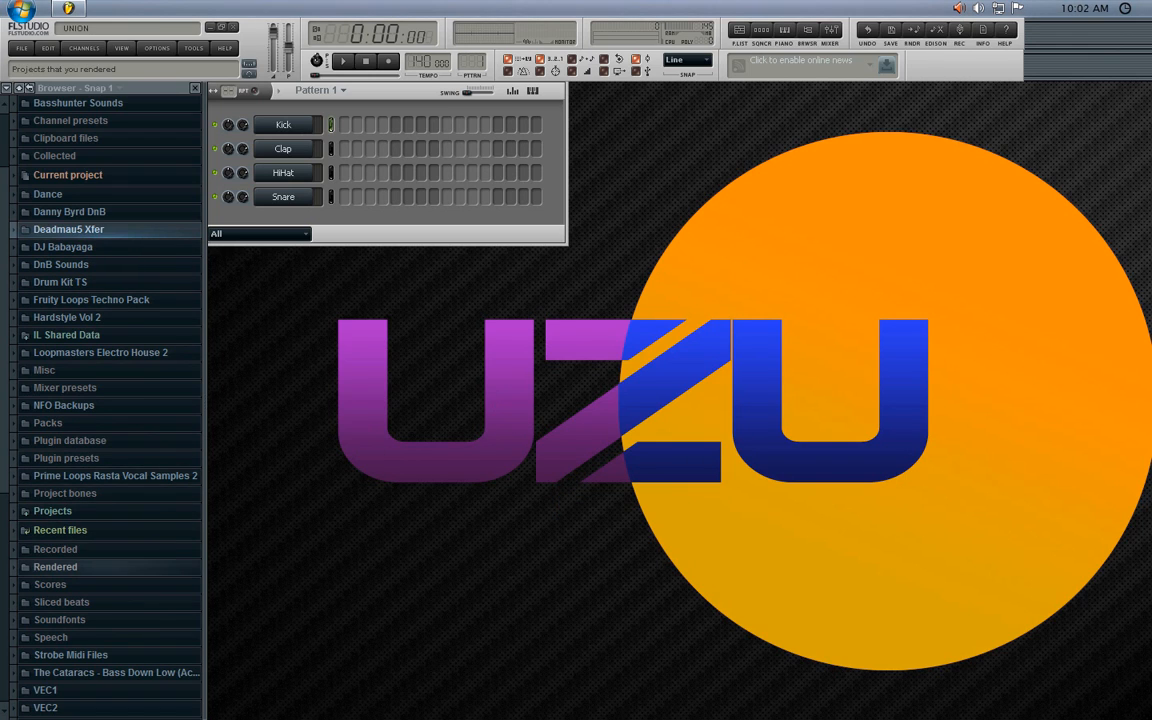
click(84, 690)
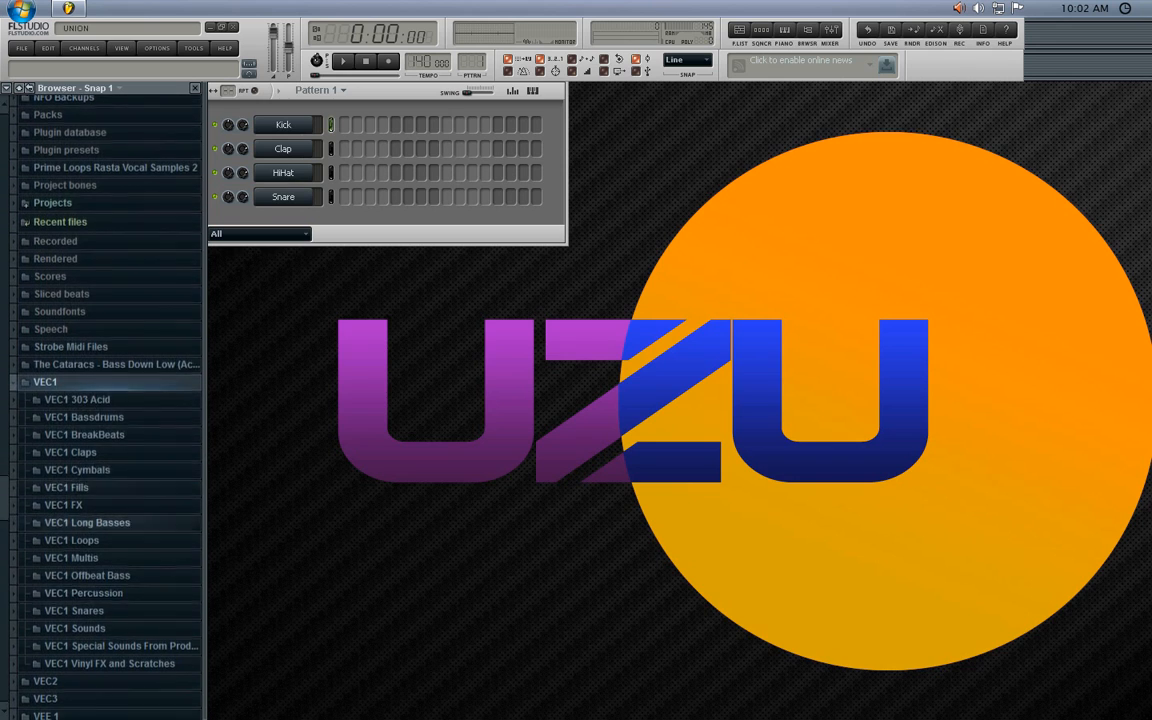
click(50, 382)
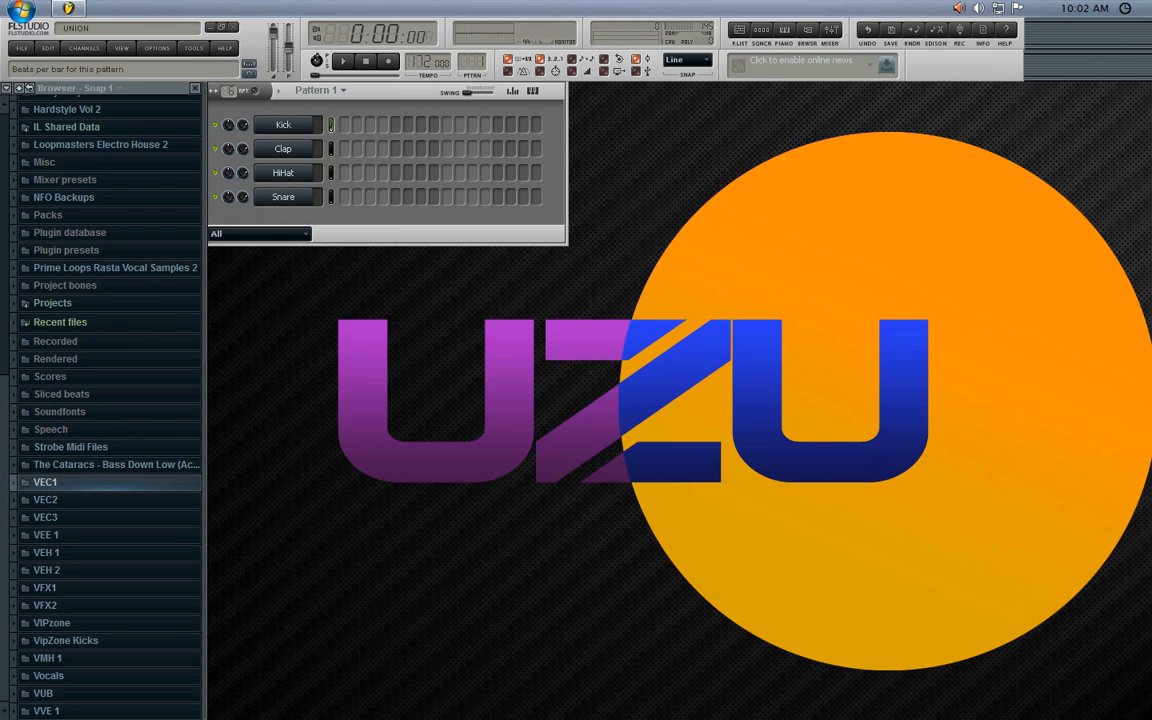
- Set the length of Pattern 1 to 8 beats and switch to Pattern 5
drag(229, 91, 229, 79)
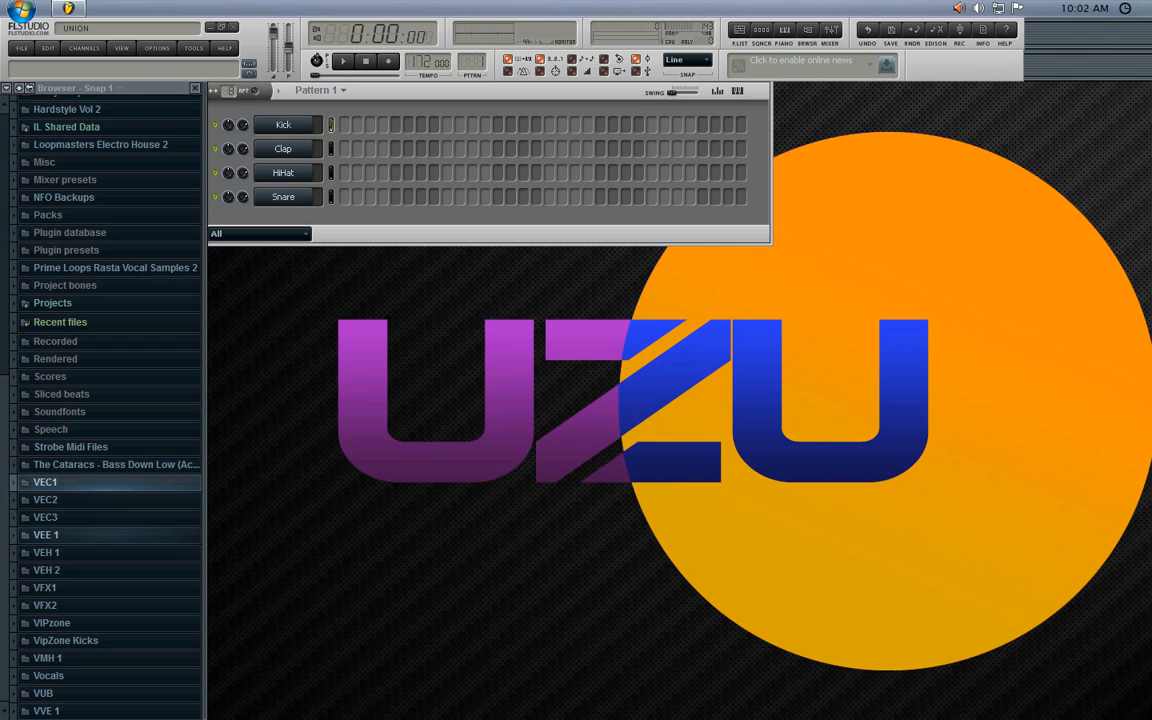
key(5)
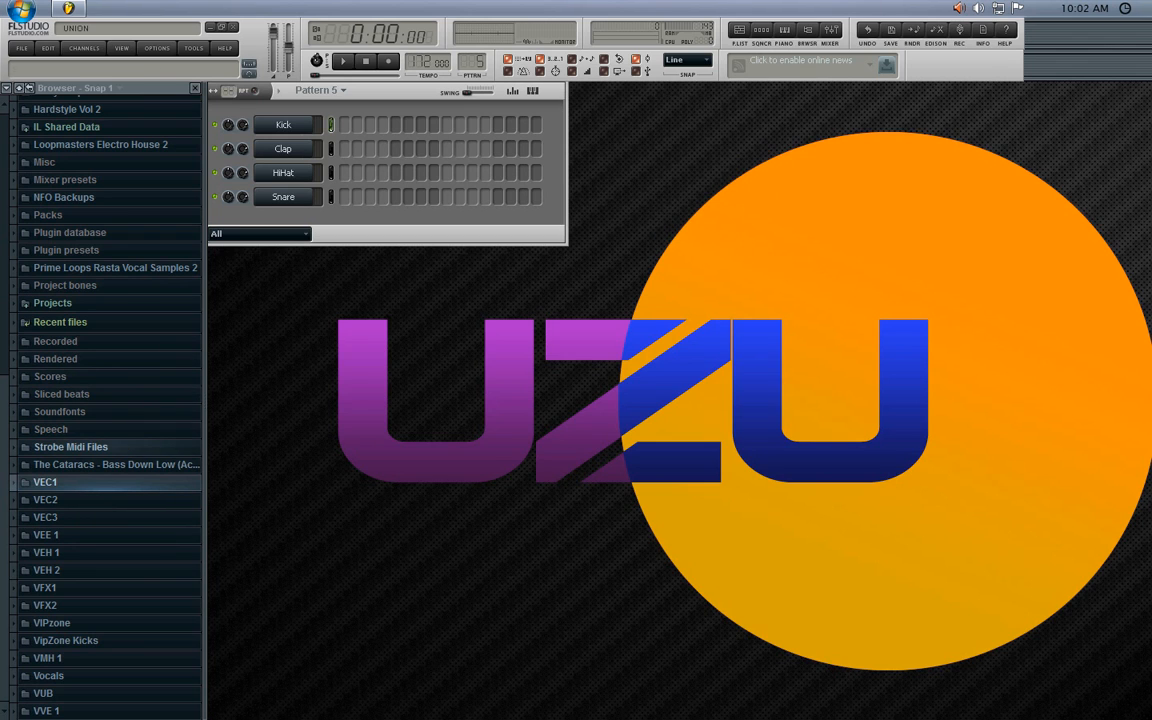
- Look through the VEC1 and DJ Babayaga sample folders and audition DnB Beat 6 and DnB Beat 5
click(60, 482)
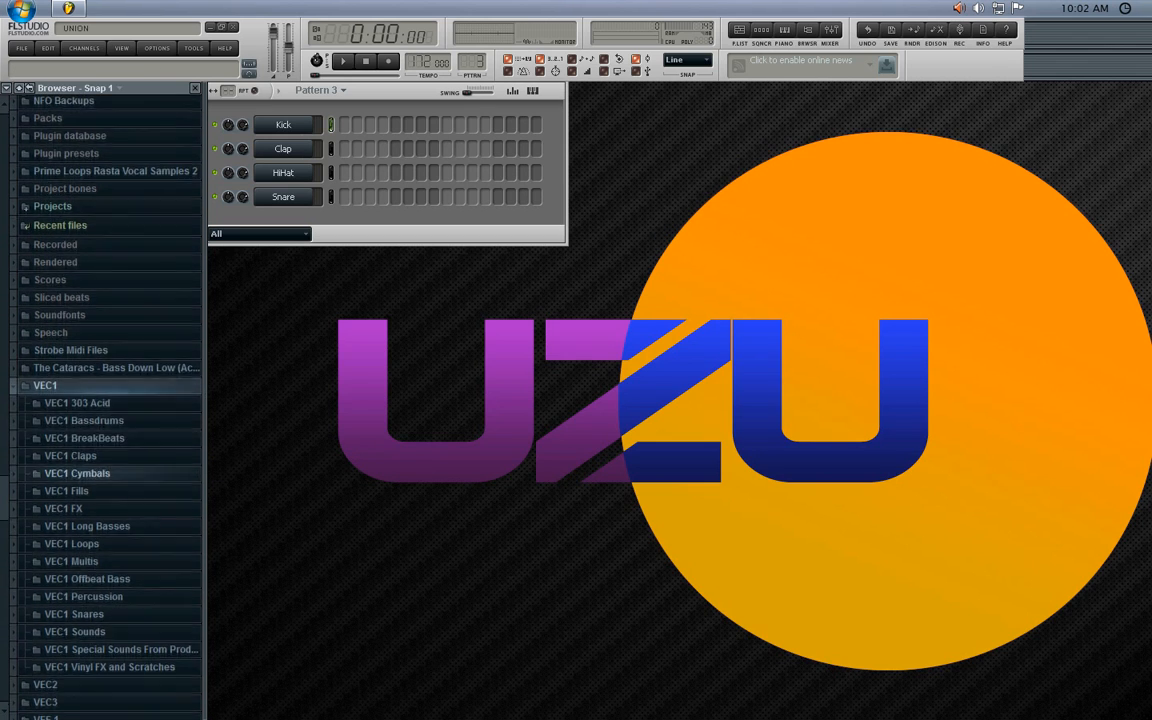
click(60, 382)
scroll(100, 400, up, 4)
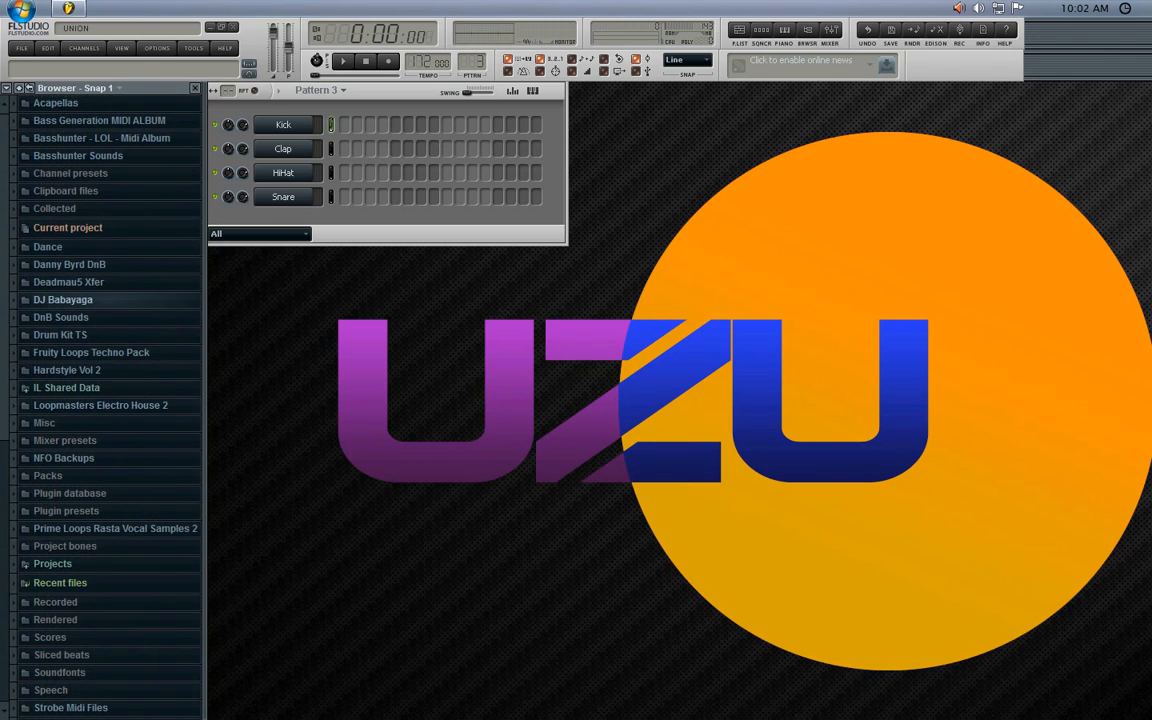
click(63, 299)
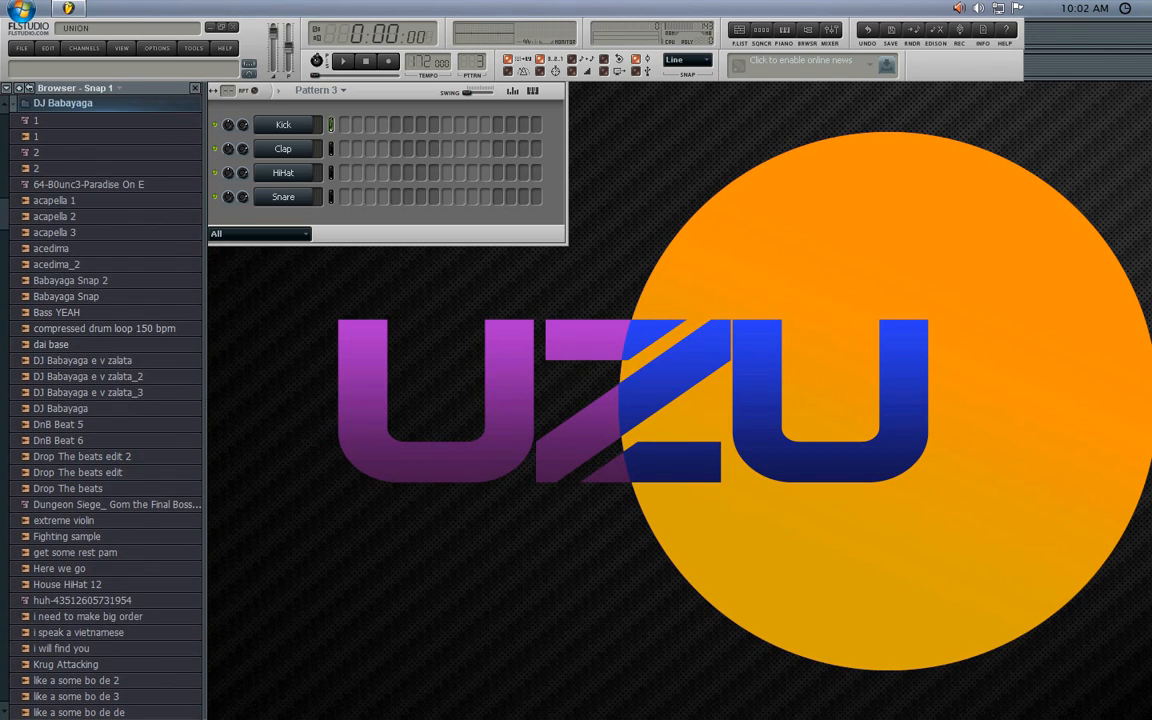
click(64, 440)
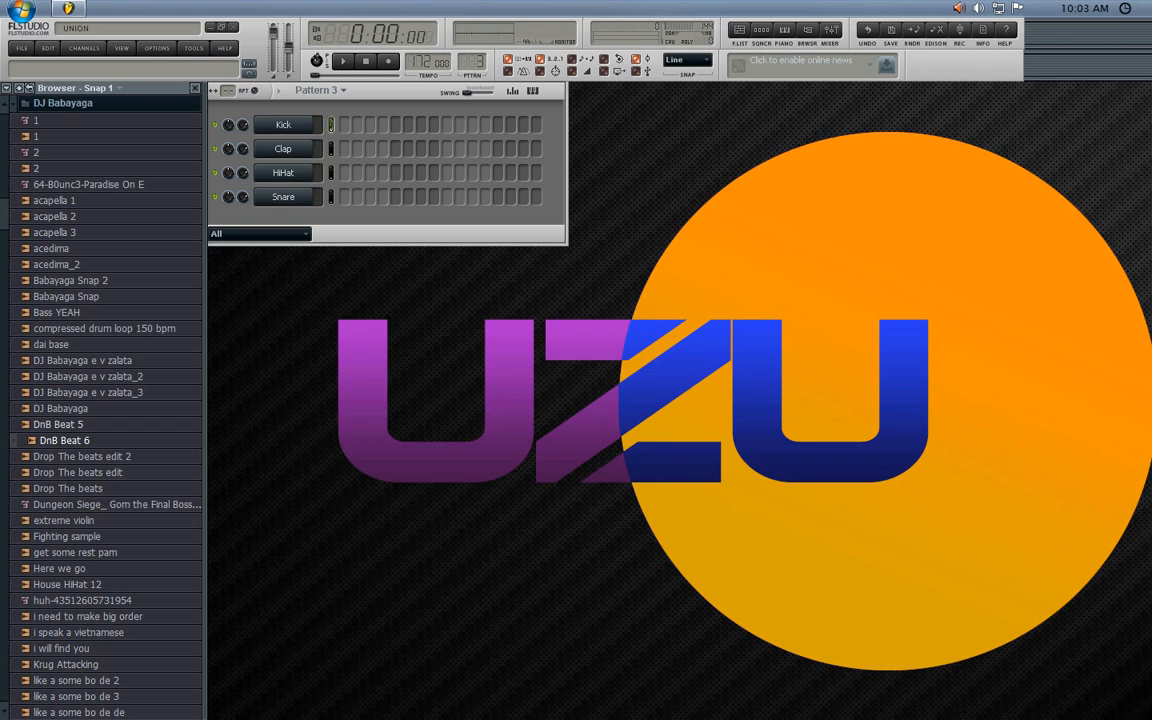
click(64, 424)
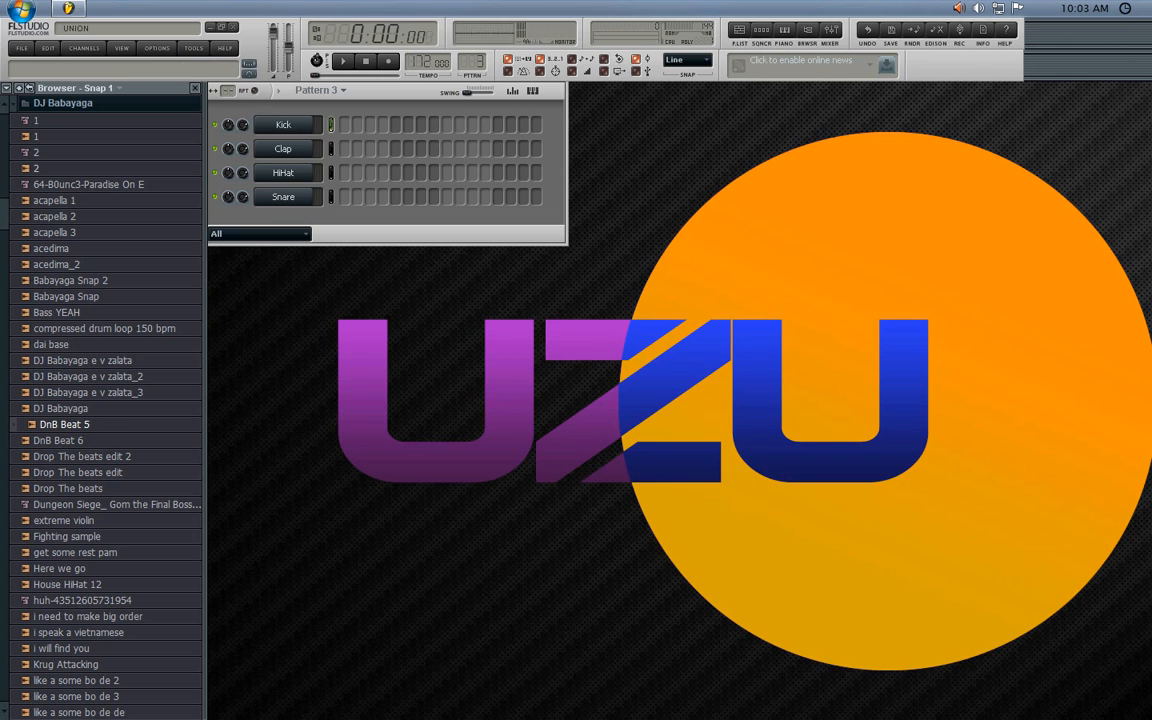
click(63, 103)
- Open the VEH1 Soft Kicks folder and audition its samples from 015 through 038
scroll(100, 446, down, 2)
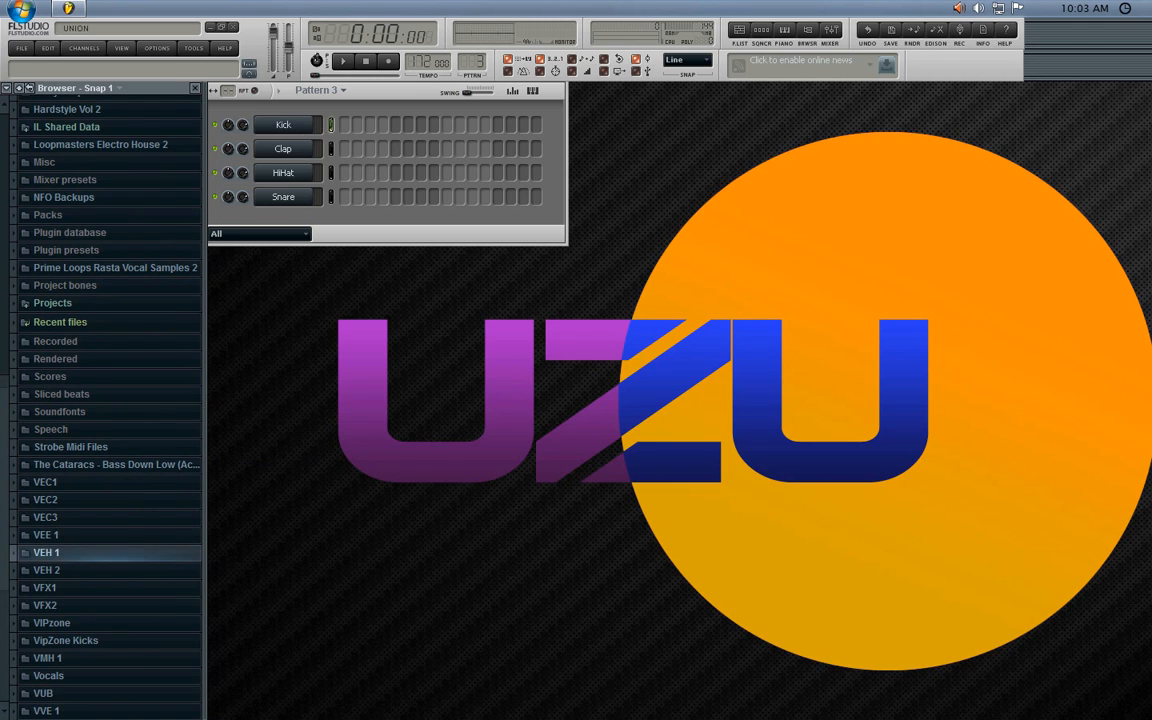
click(46, 552)
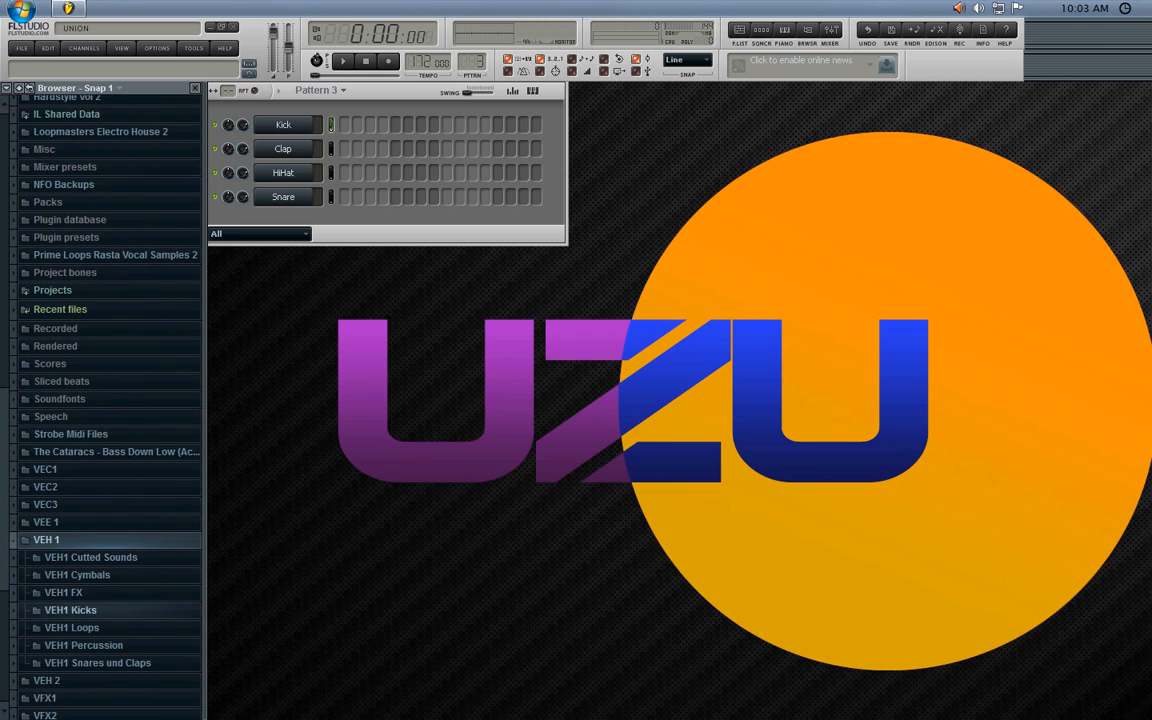
click(70, 610)
click(92, 645)
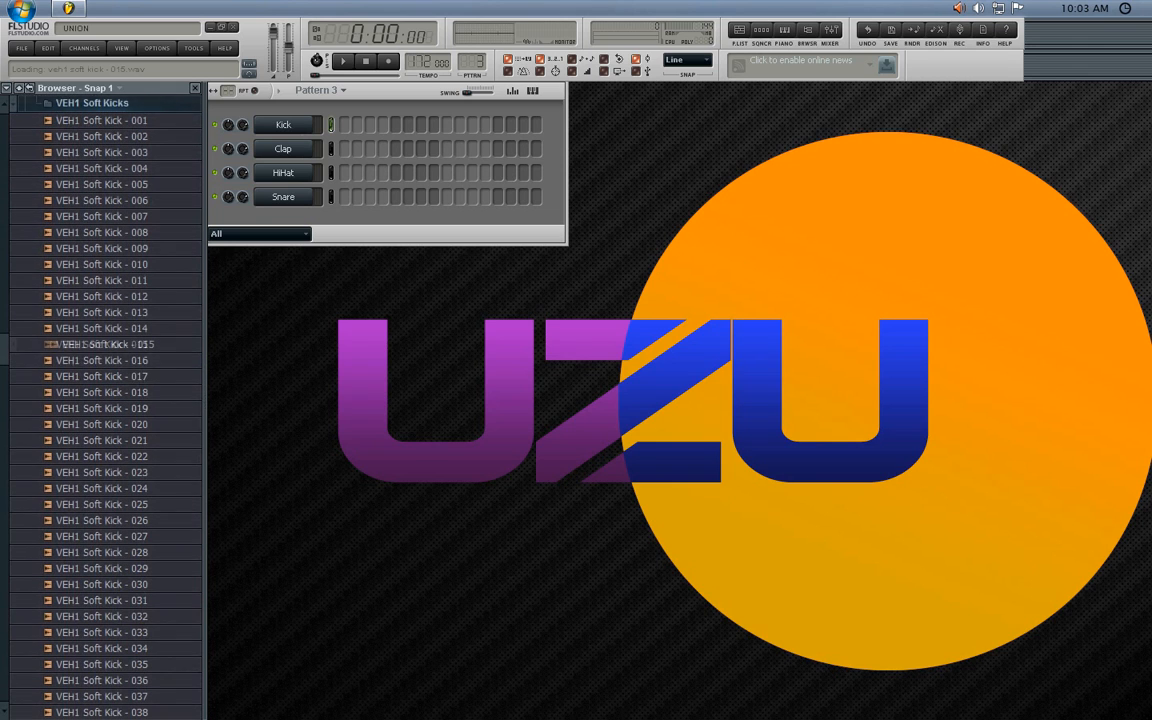
click(105, 360)
click(105, 344)
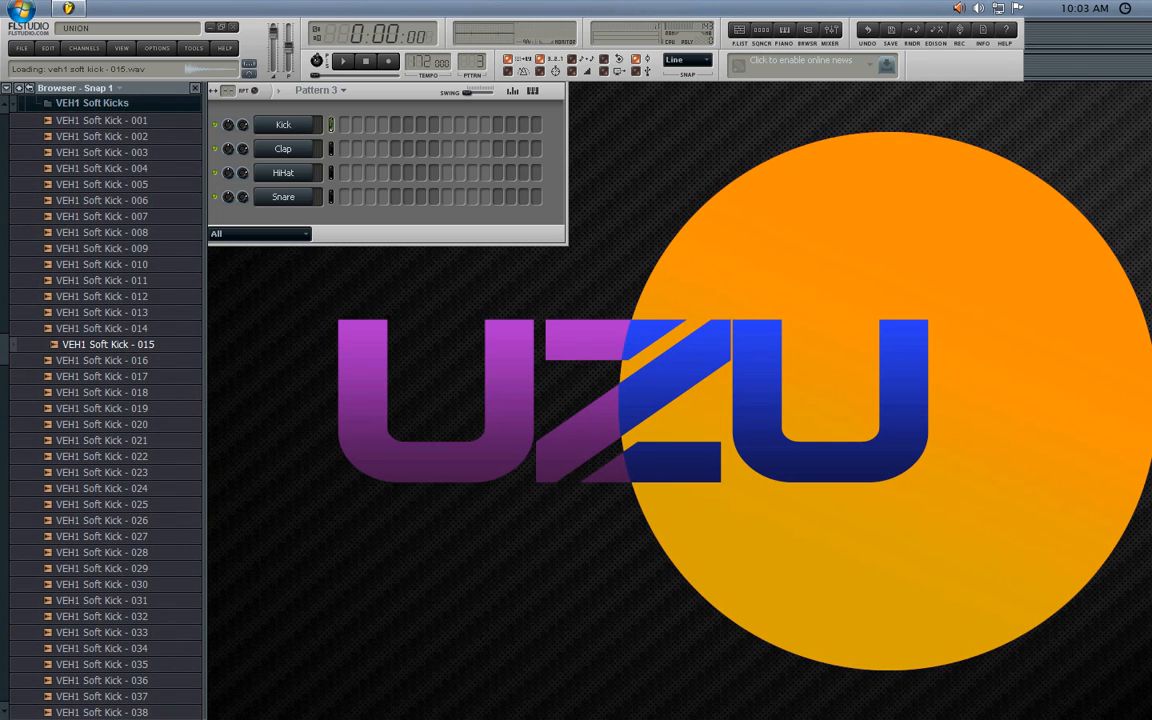
key(Down)
key(Down)
key(Down)
key(Down)
key(Down)
key(Down)
key(Down)
key(Down)
key(Down)
key(Down)
key(Down)
key(Down)
key(Down)
key(Down)
key(Down)
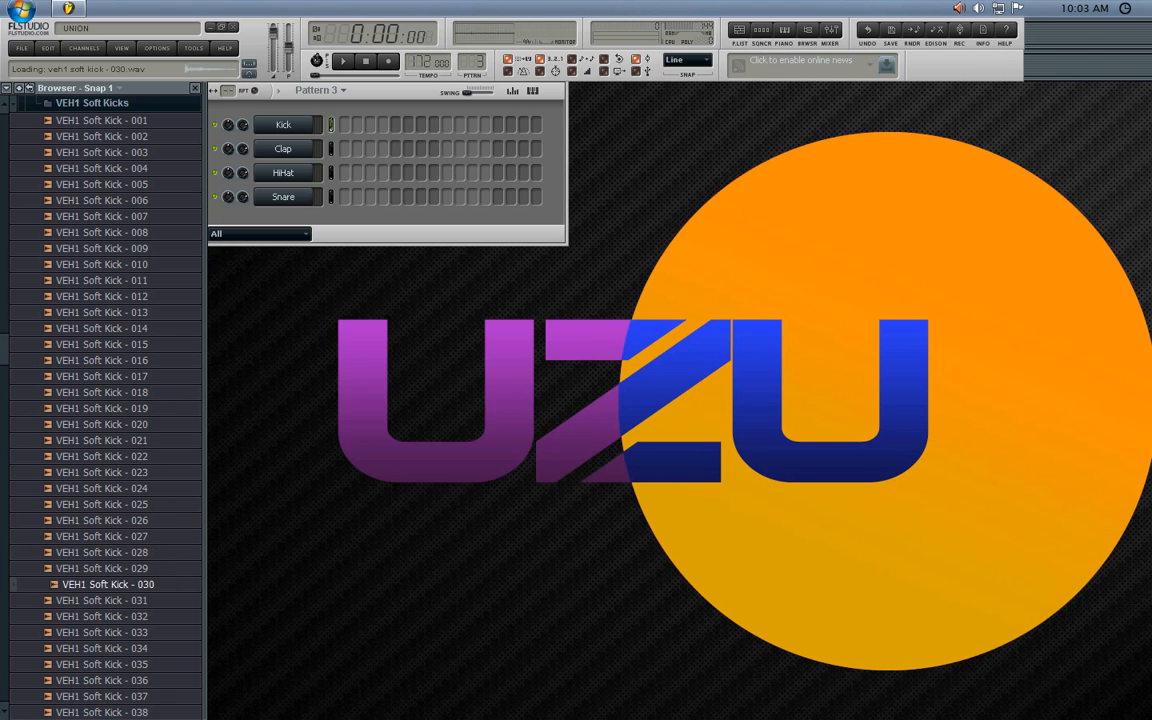
key(Down)
key(Down)
key(Down)
key(Down)
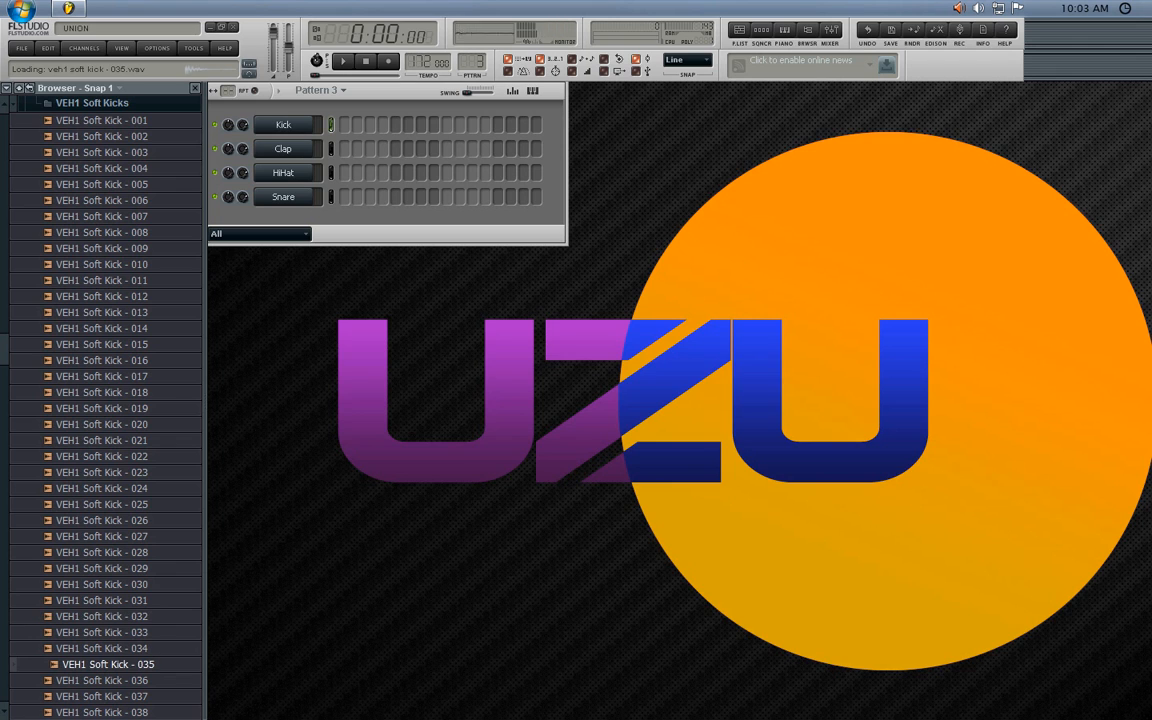
key(Down)
key(Down)
key(Down)
key(Down)
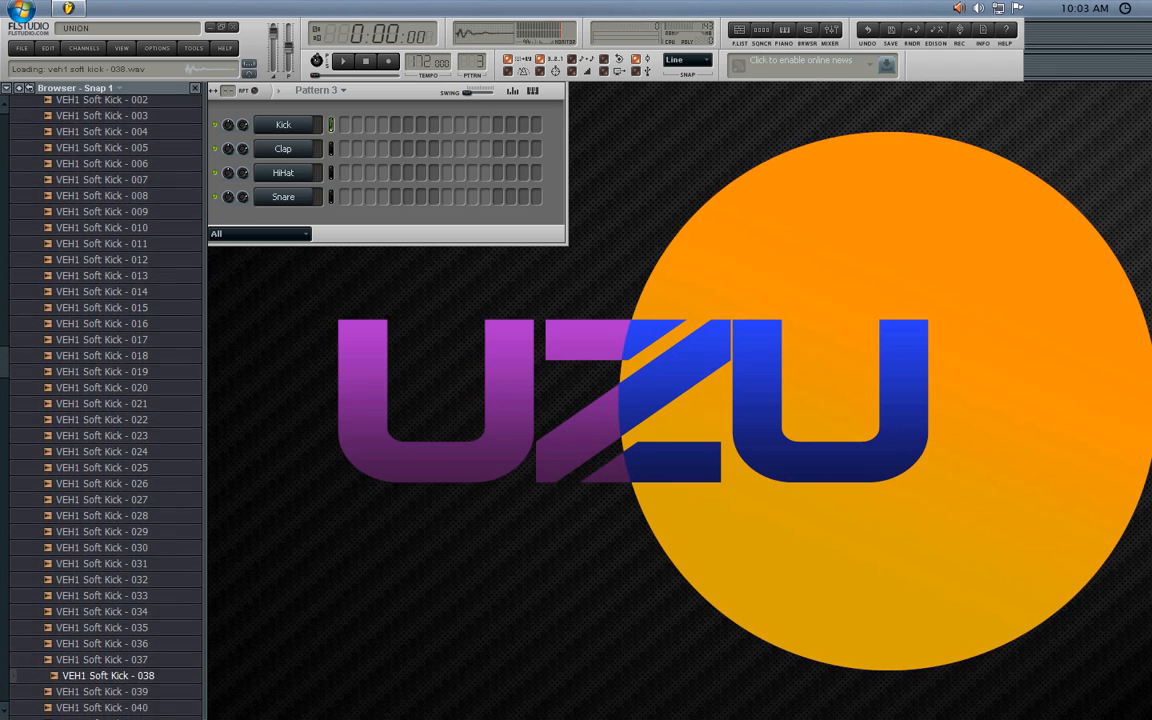
- Audition the VEH1 soft kicks in reverse order from 038 back to the first samples around 007
key(Up)
key(Up)
key(Up)
key(Up)
key(Up)
key(Up)
key(Up)
key(Up)
key(Up)
key(Up)
key(Up)
key(Up)
key(Up)
key(Up)
key(Up)
key(Up)
key(Up)
key(Up)
key(Up)
key(Up)
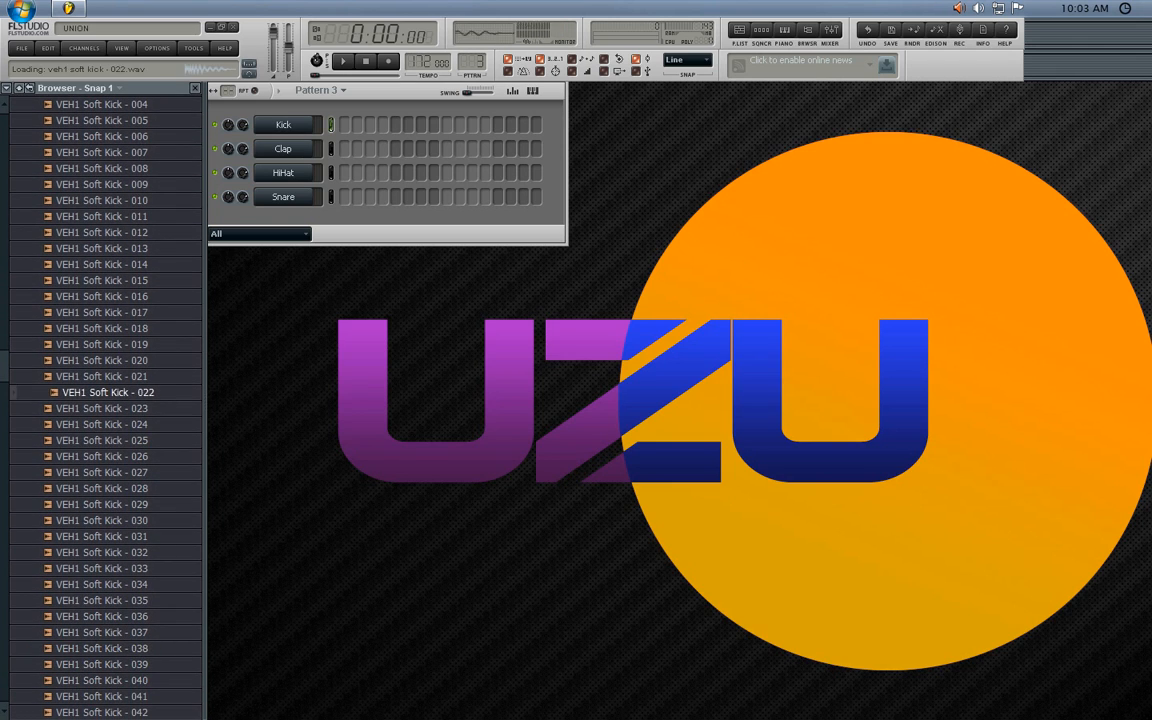
key(Up)
key(Up)
key(Up)
key(Up)
key(Up)
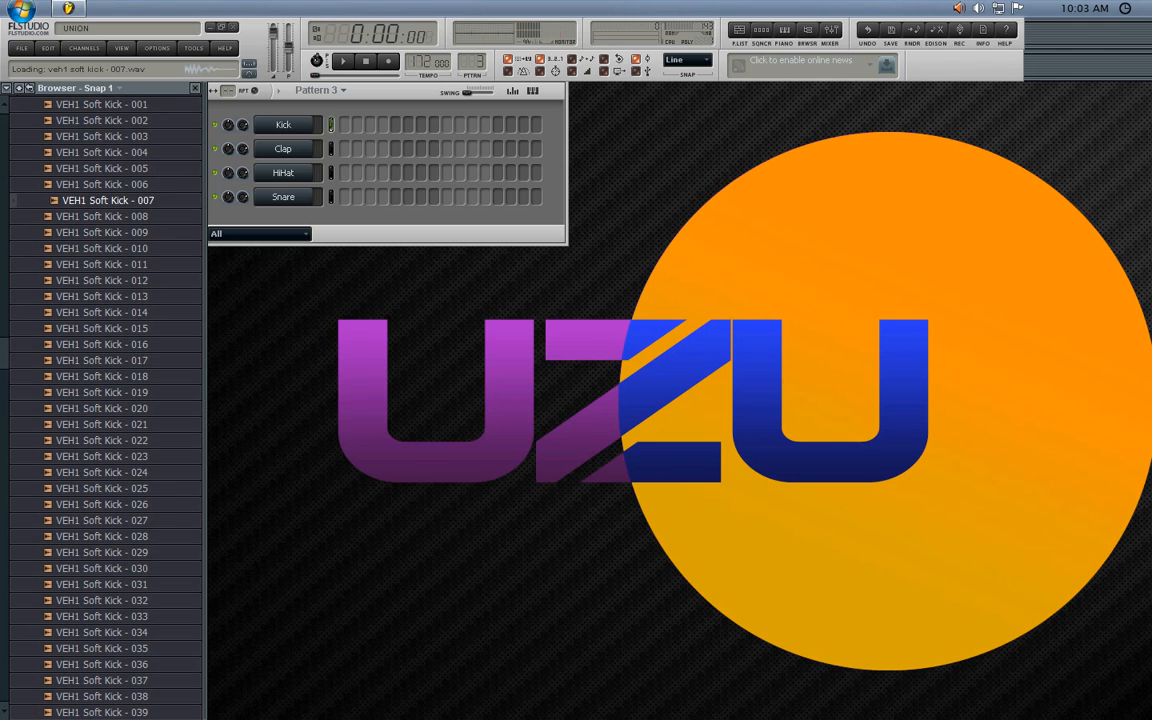
key(Up)
key(Up)
key(Down)
key(Down)
key(Down)
- Compare two samples near the start of the VEH1 Soft Kicks and load one into the Kick channel
scroll(105, 400, up, 2)
click(108, 200)
click(108, 216)
drag(108, 200, 284, 126)
click(100, 183)
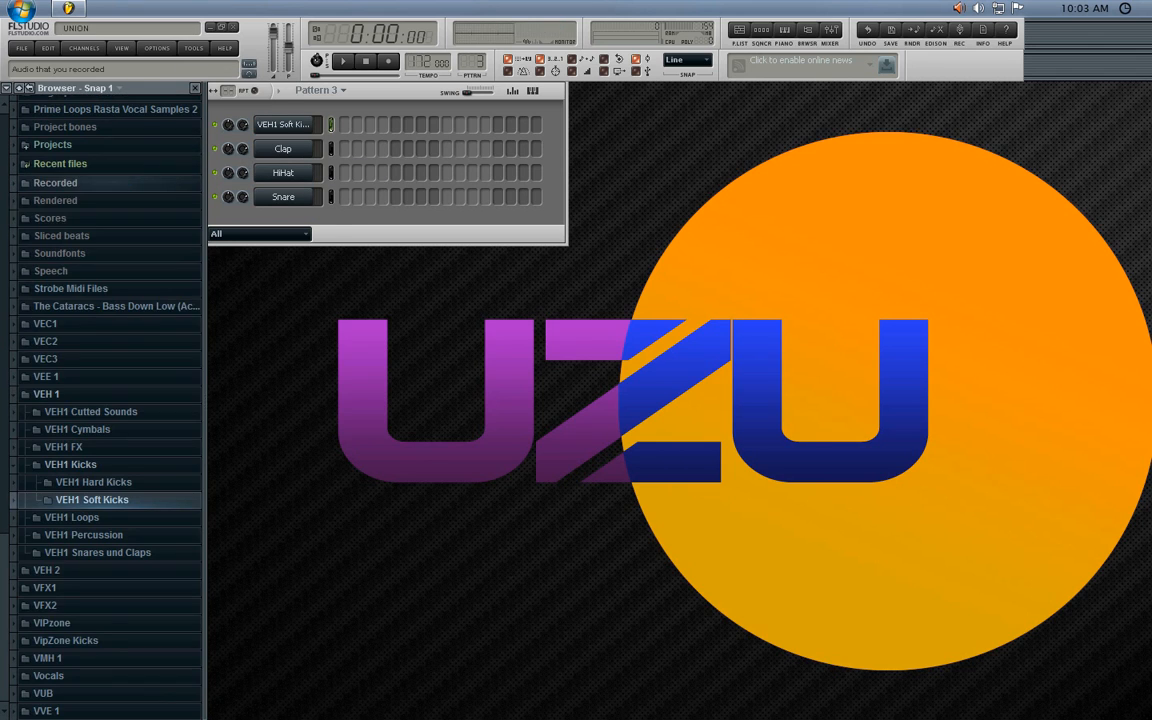
- Audition samples in the VEH1 Snares und Claps folder and load VEH1 Snares & Claps - 019 into the Clap channel
click(105, 394)
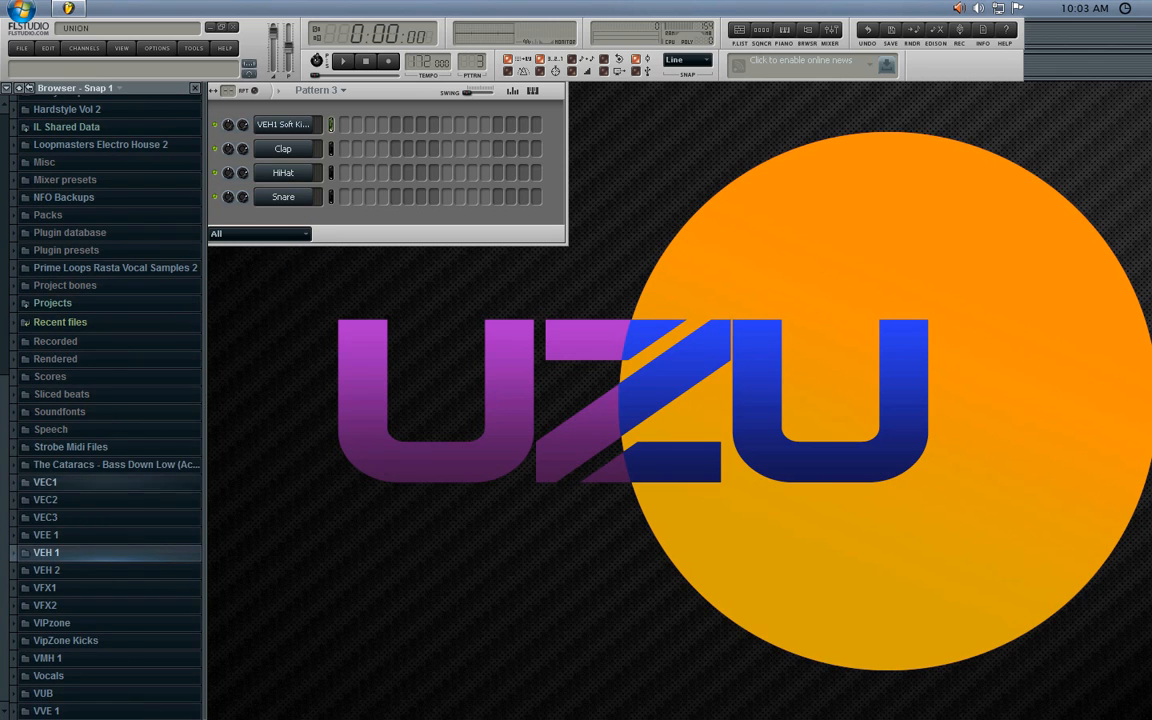
scroll(105, 450, up, 3)
scroll(105, 470, up, 3)
scroll(105, 470, down, 6)
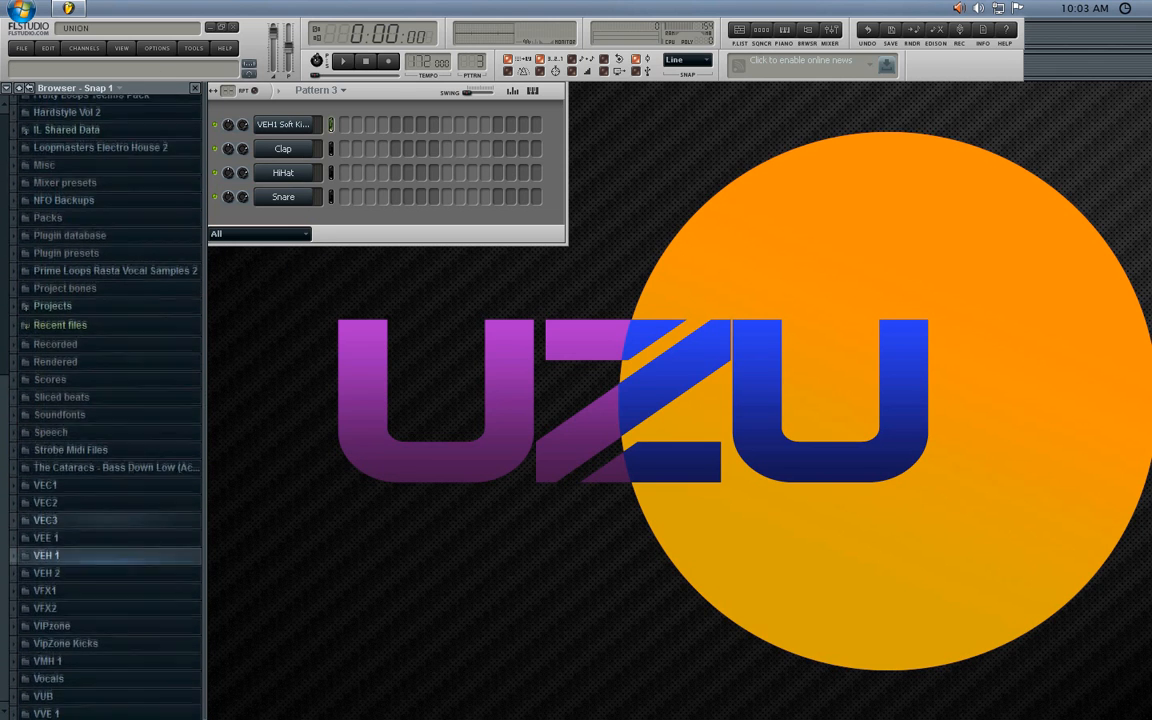
click(100, 553)
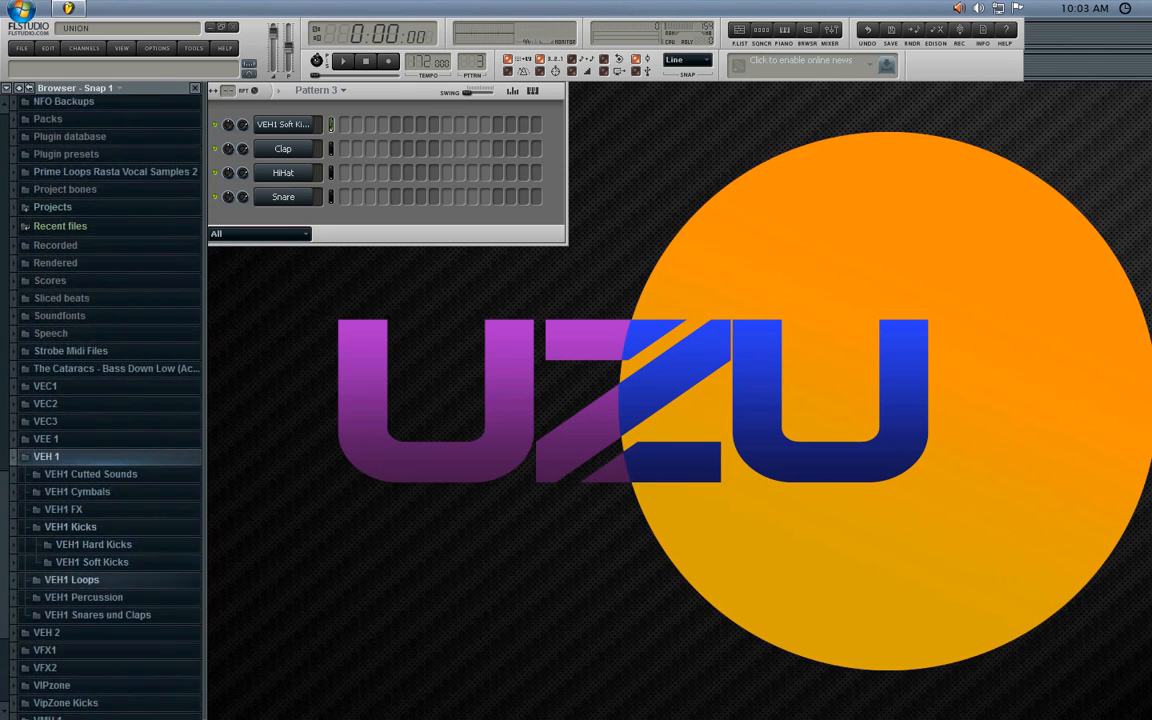
click(98, 614)
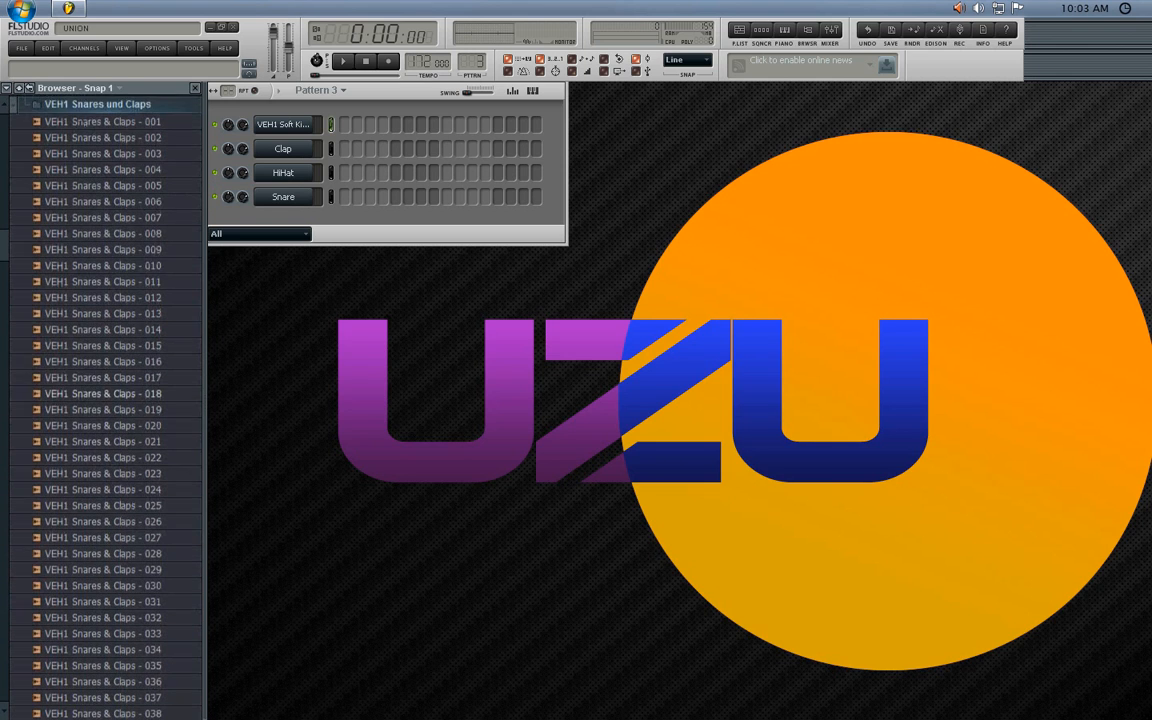
click(110, 408)
click(110, 424)
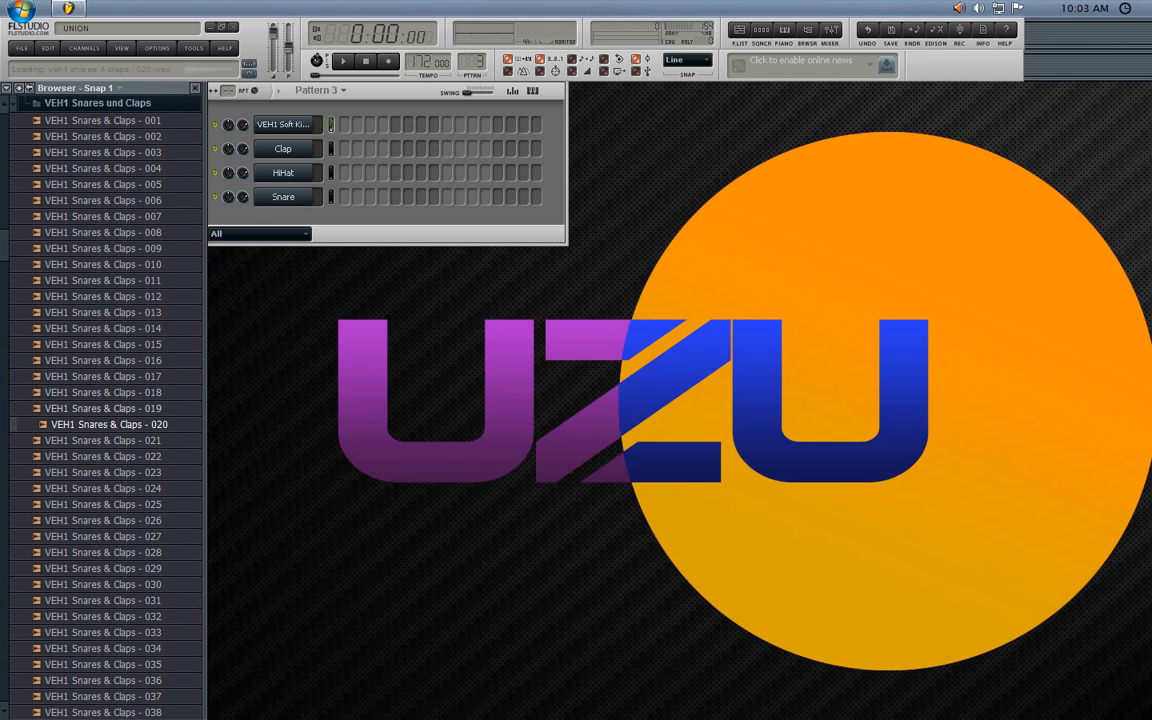
drag(120, 408, 250, 150)
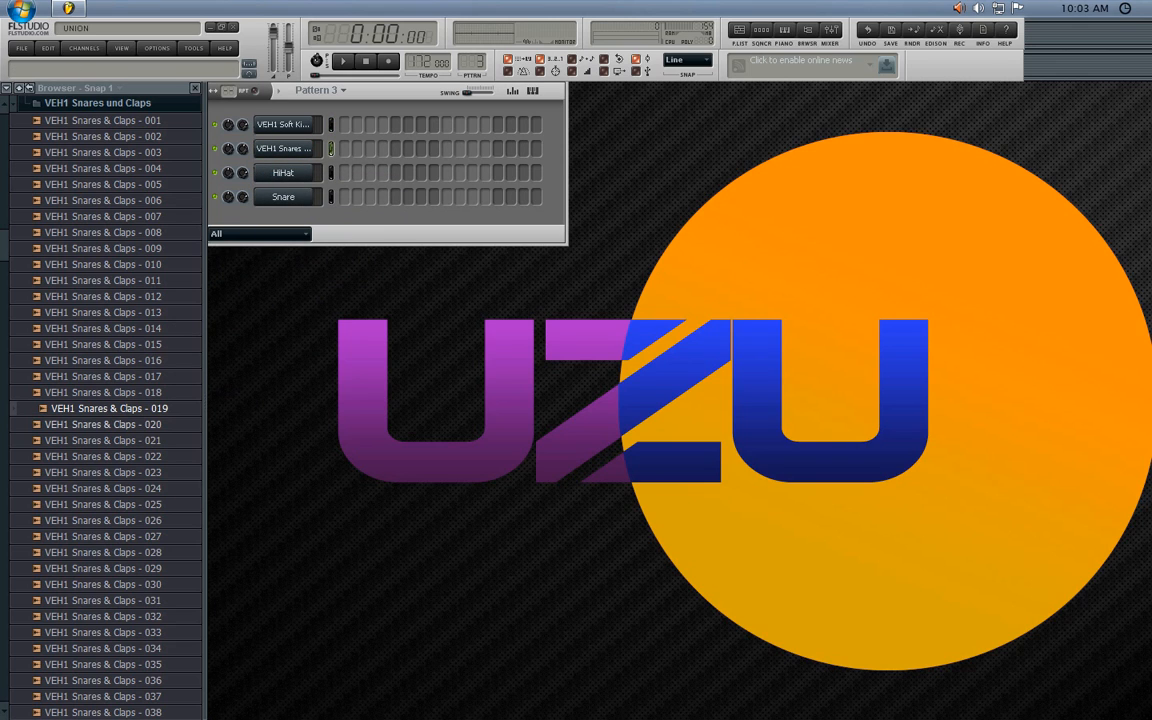
- Audition further VEH1 Snares & Claps samples between 020 and 033
click(110, 424)
click(110, 456)
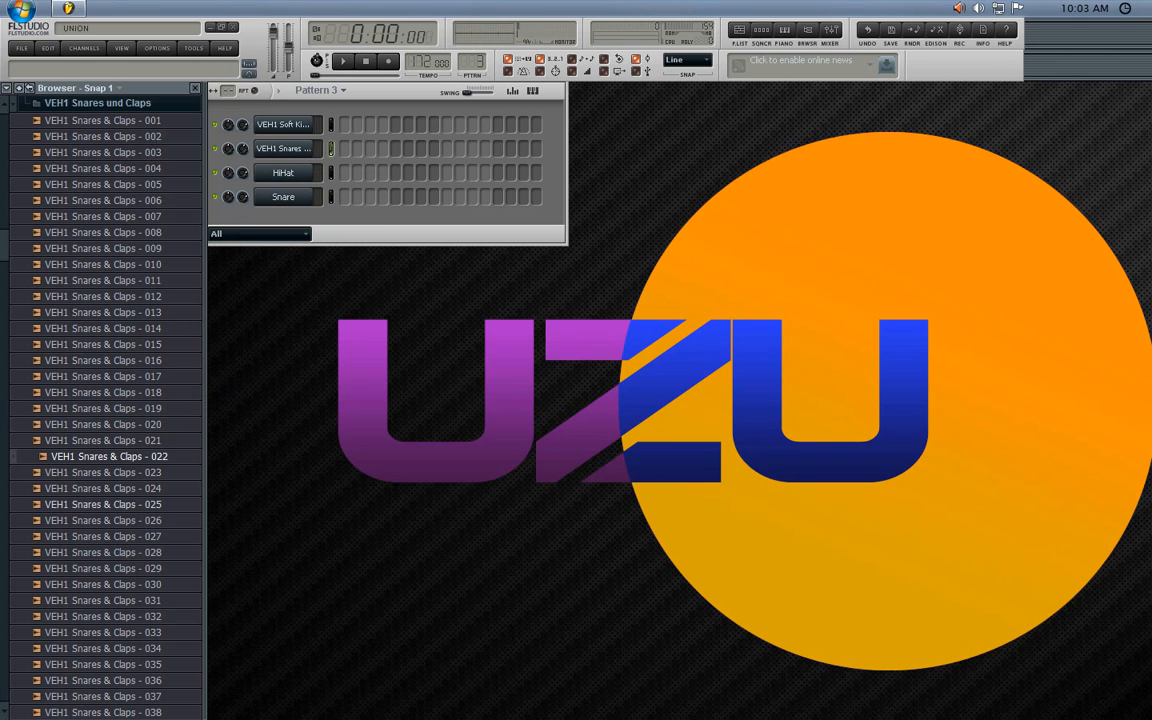
click(110, 504)
click(110, 520)
click(110, 552)
click(110, 568)
click(110, 600)
click(110, 616)
click(110, 632)
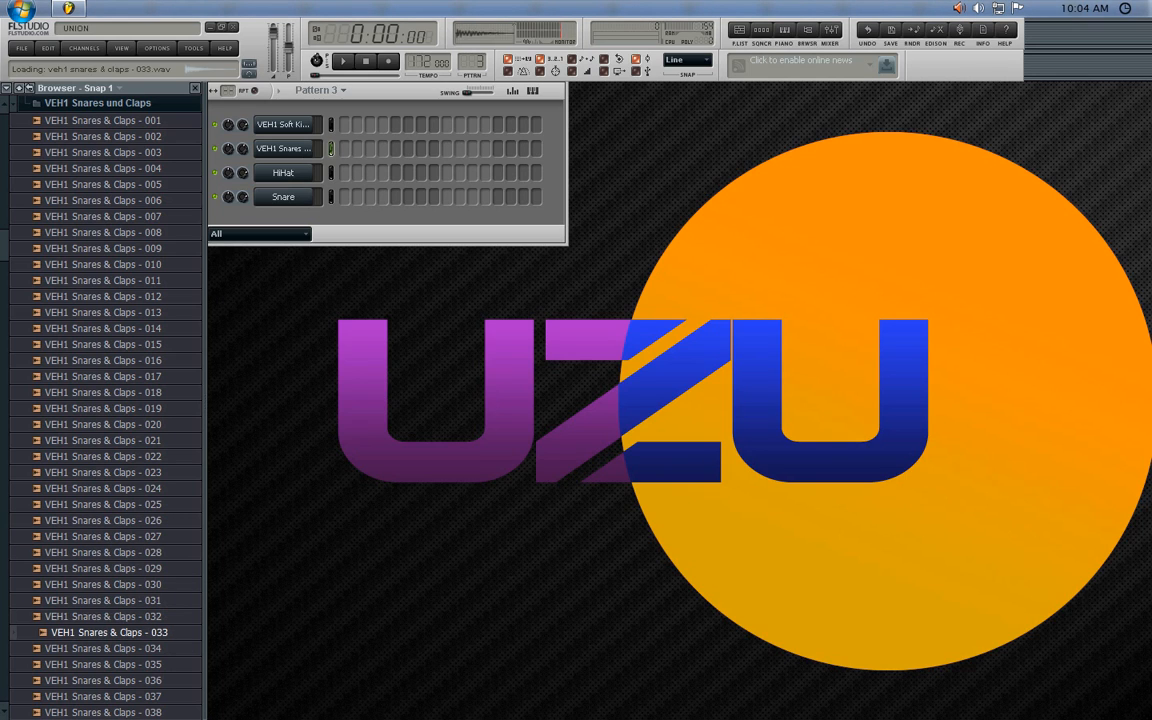
- Program Pattern 3 with kicks on steps 1 and 11 and snares on steps 5 and 13, and preview it
click(344, 124)
click(395, 148)
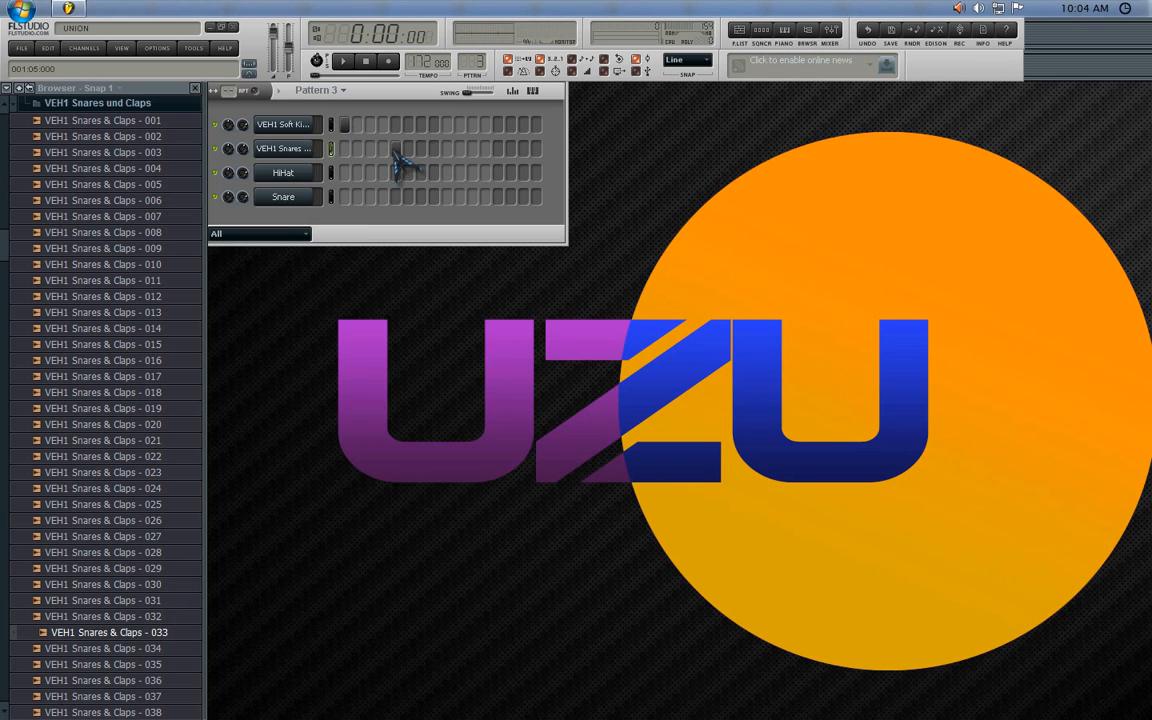
click(472, 124)
click(497, 148)
click(343, 61)
click(366, 61)
- Replace the kick sample with VEH1 Soft Kick - 017 and set the VEH1 Snares channel's volume to about 76% during playback
click(98, 103)
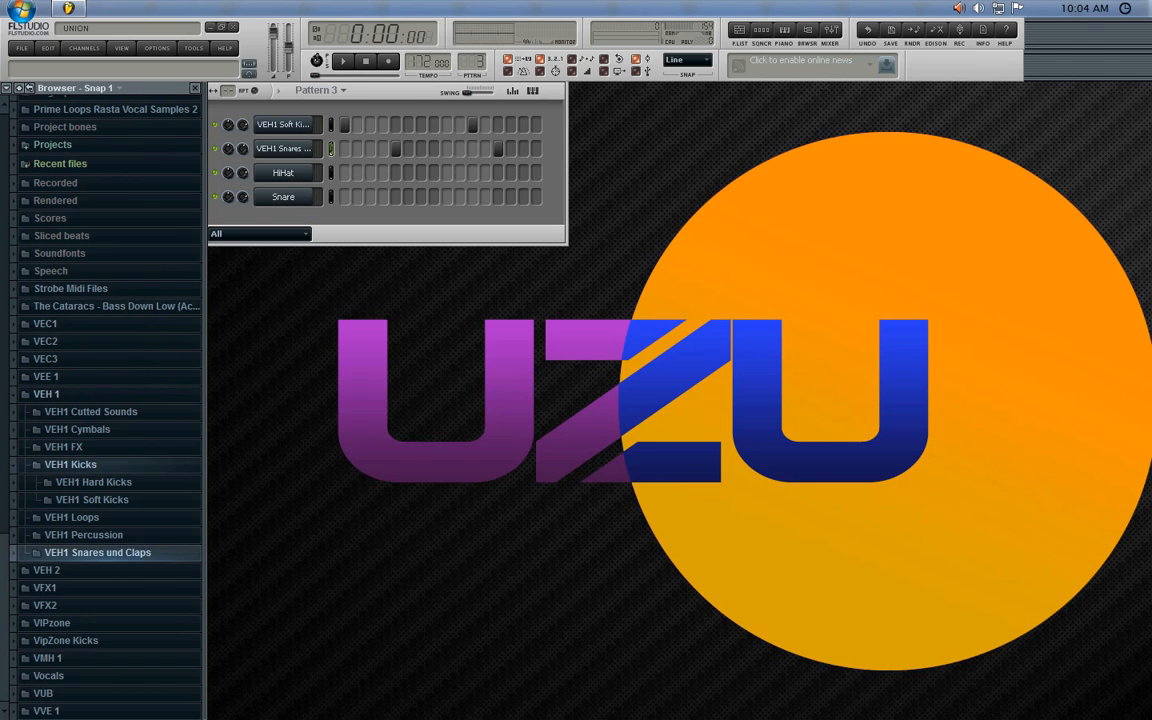
click(92, 499)
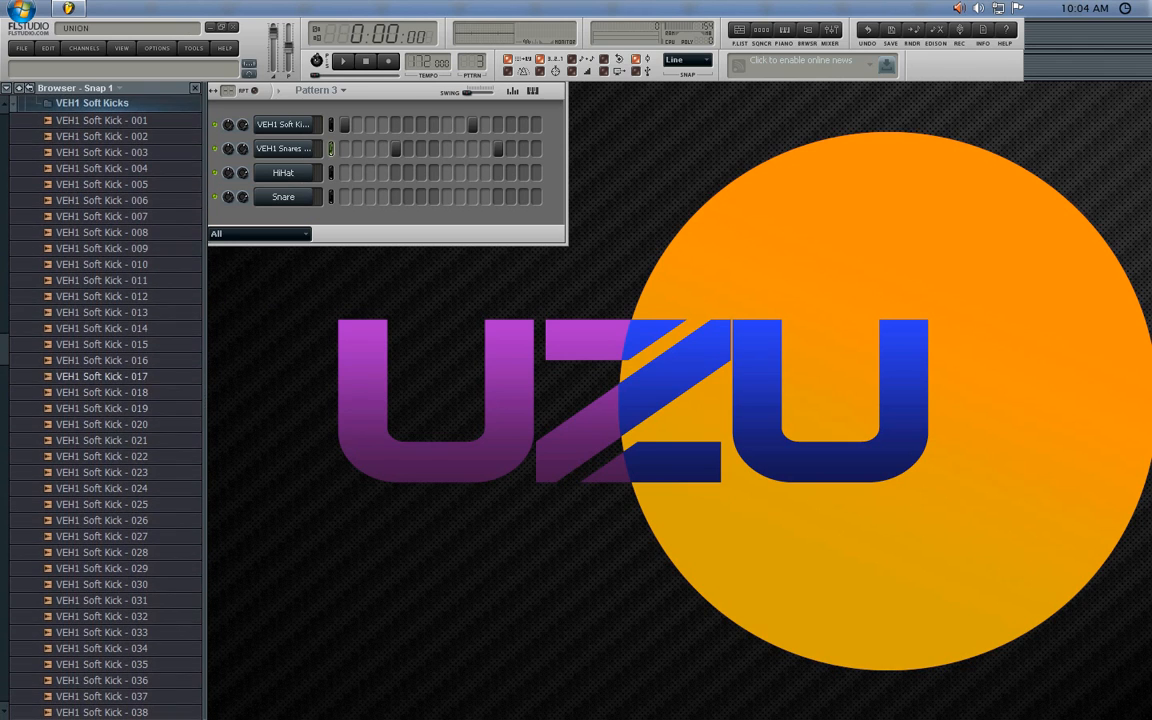
click(100, 376)
drag(100, 376, 283, 124)
click(343, 61)
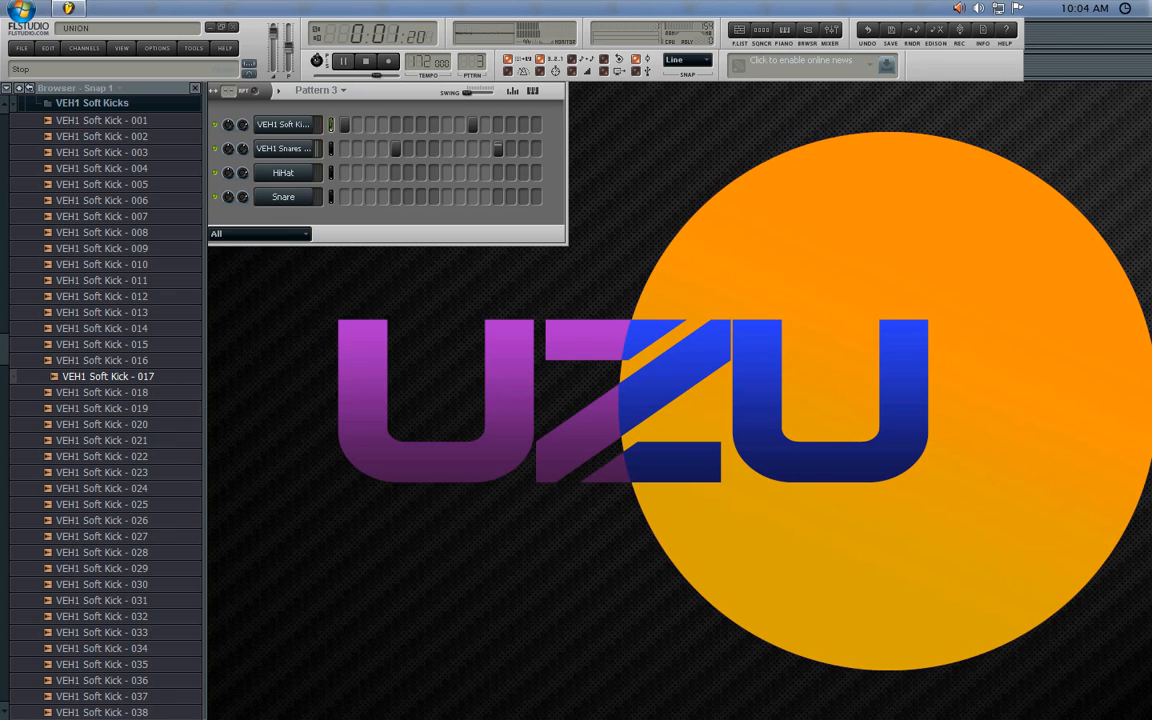
drag(243, 149, 243, 152)
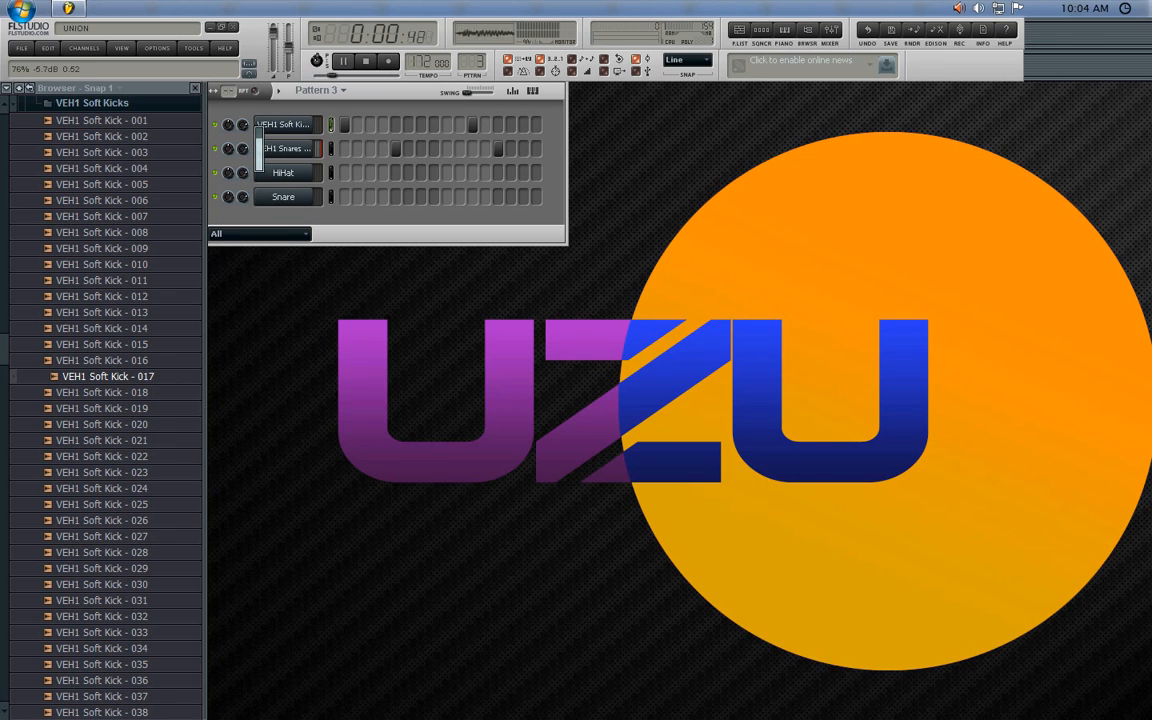
key(space)
- Replace the kick sample with VEH1 Soft Kick - 015 and play the pattern to check it
click(105, 344)
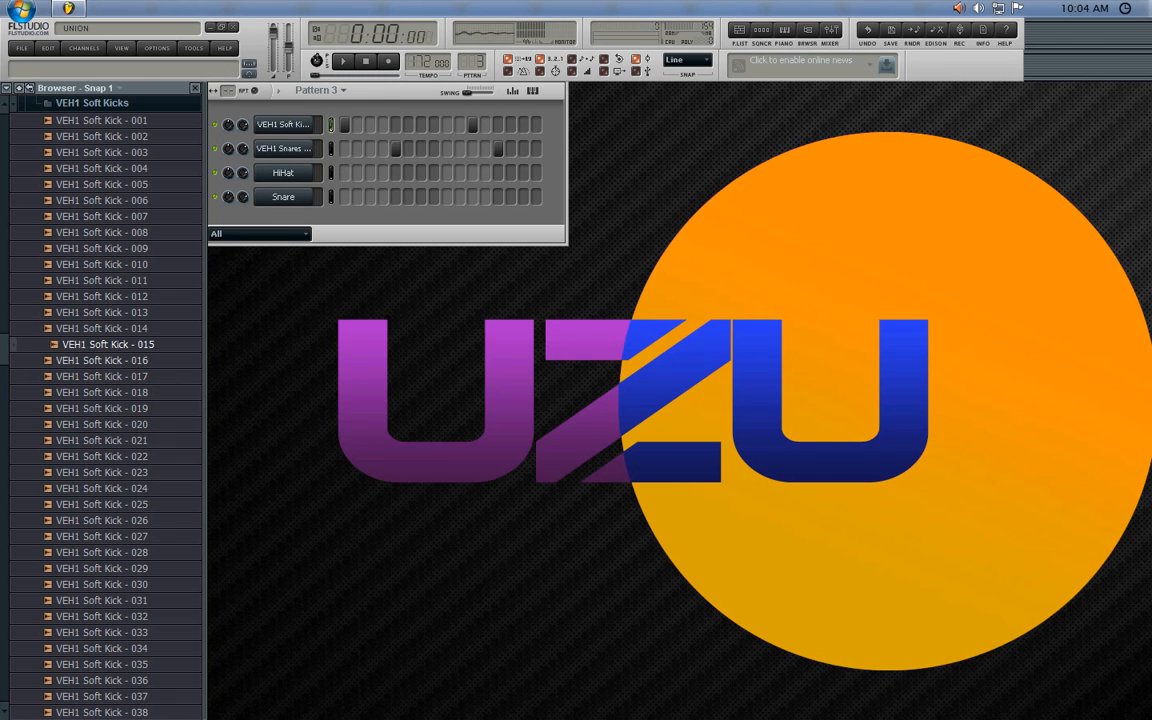
drag(105, 344, 283, 124)
click(343, 61)
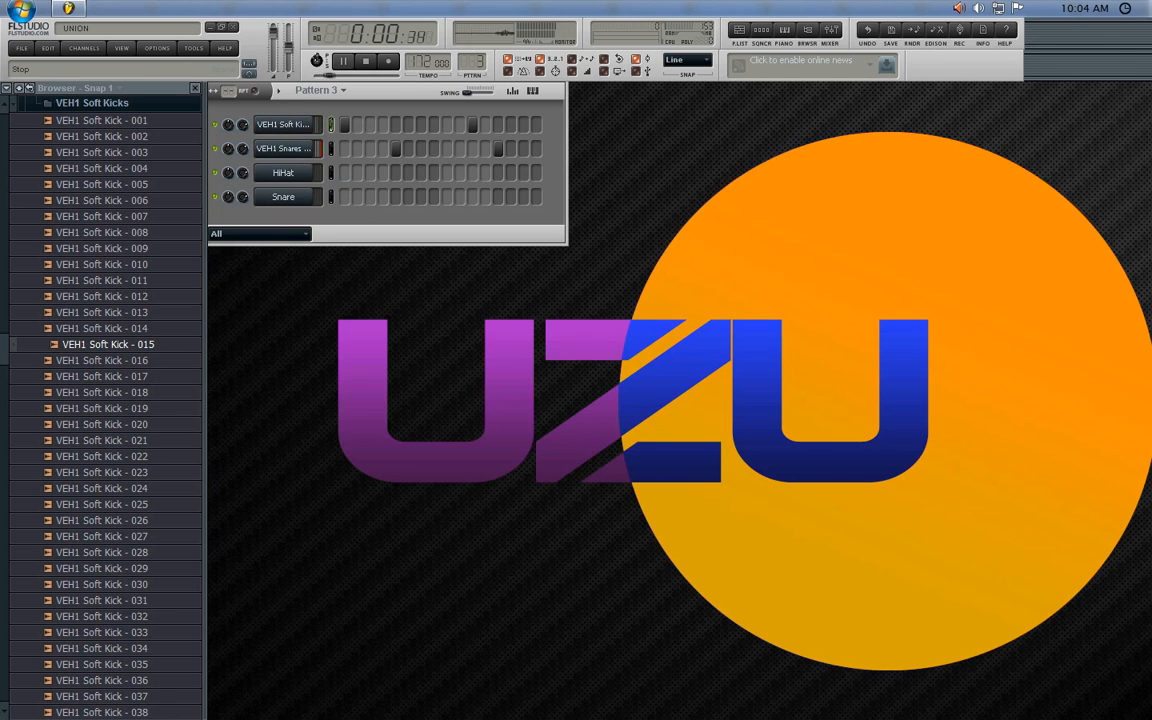
key(space)
- Audition the VEH1 Soft Kick samples from 016 through 036
key(Down)
key(Down)
key(Down)
key(Down)
key(Down)
key(Down)
key(Down)
key(Down)
key(Down)
key(Down)
key(Down)
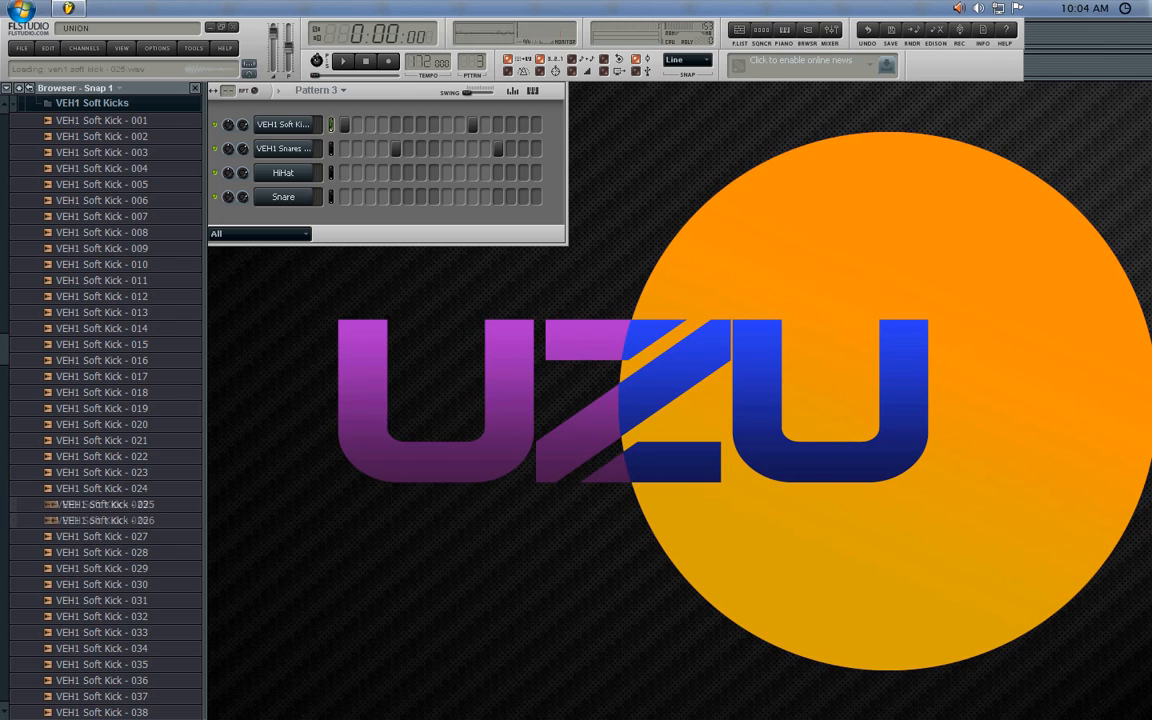
key(Up)
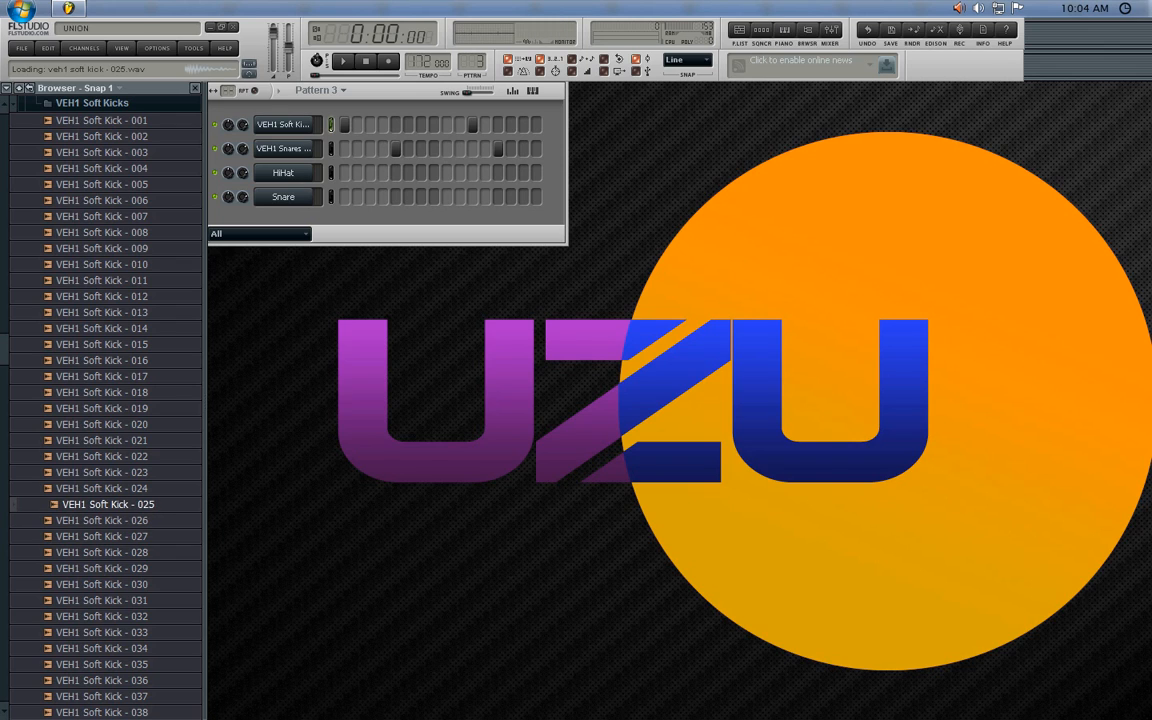
key(Up)
key(Up)
key(Down)
key(Down)
key(Down)
key(Down)
key(Down)
key(Down)
key(Down)
key(Down)
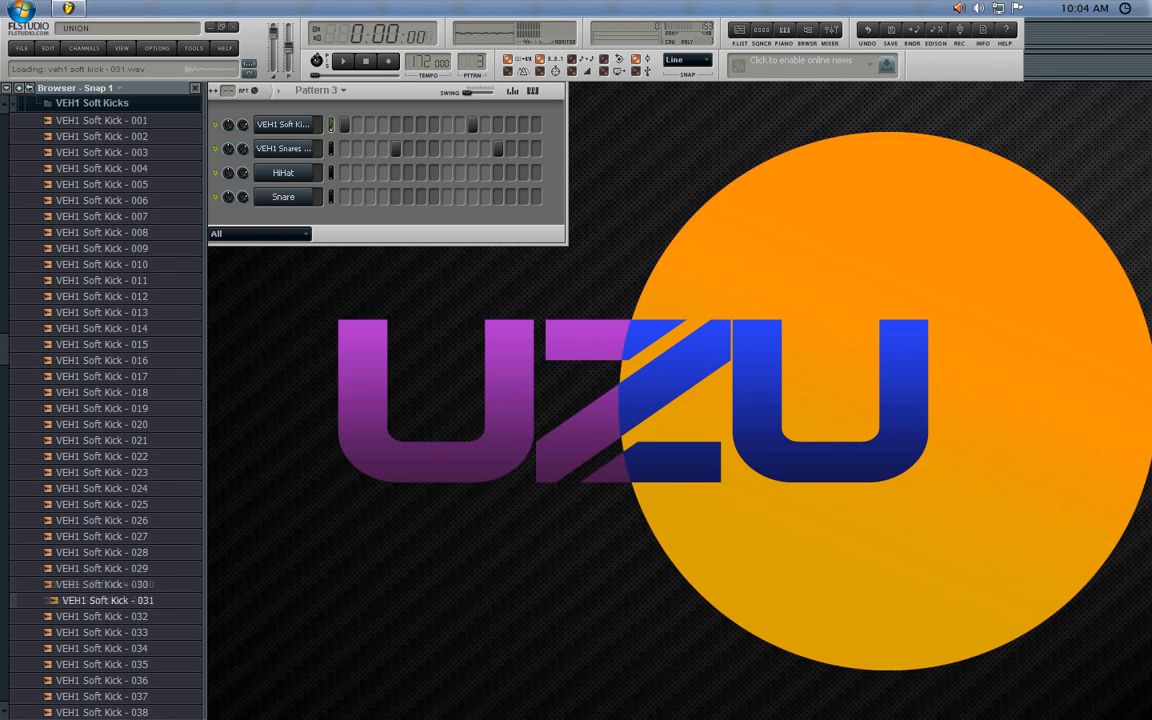
key(Down)
key(Down)
key(Down)
key(Down)
key(Down)
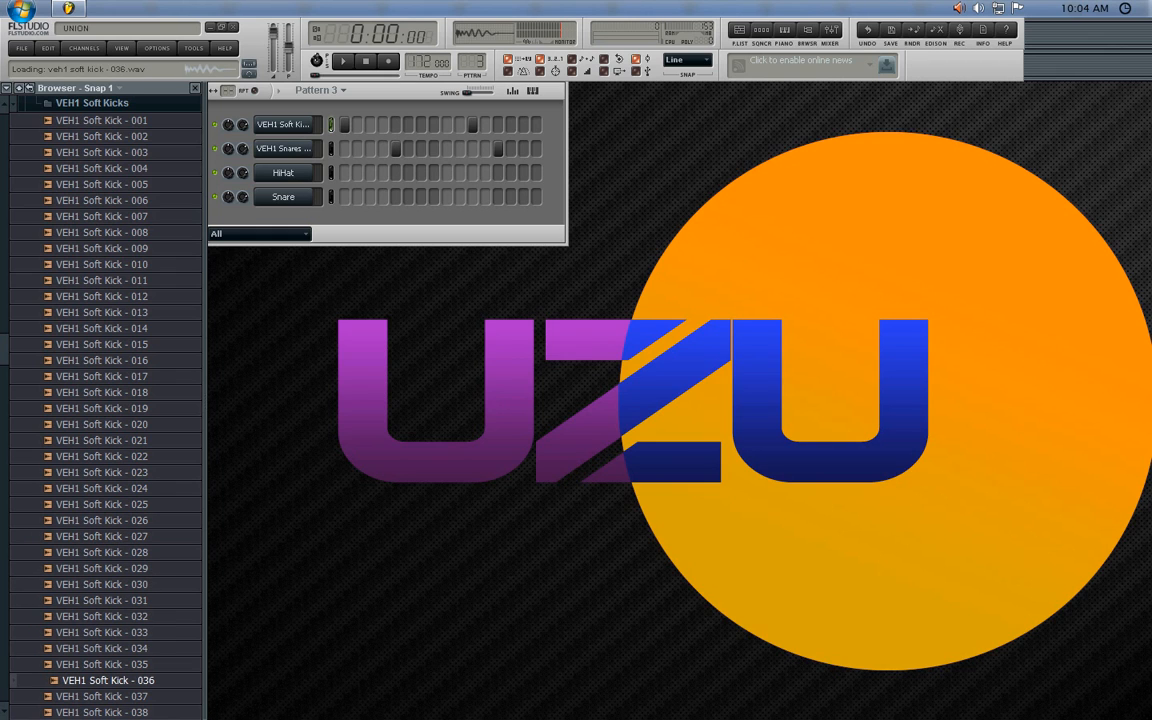
- Audition VEH1 Soft Kick samples 037 to 044, replace the kick channel's sample with VEH1 Soft Kick - 044, and preview the pattern
key(Down)
key(Down)
key(Down)
key(Down)
key(Down)
key(Down)
key(Down)
key(Down)
drag(108, 648, 274, 126)
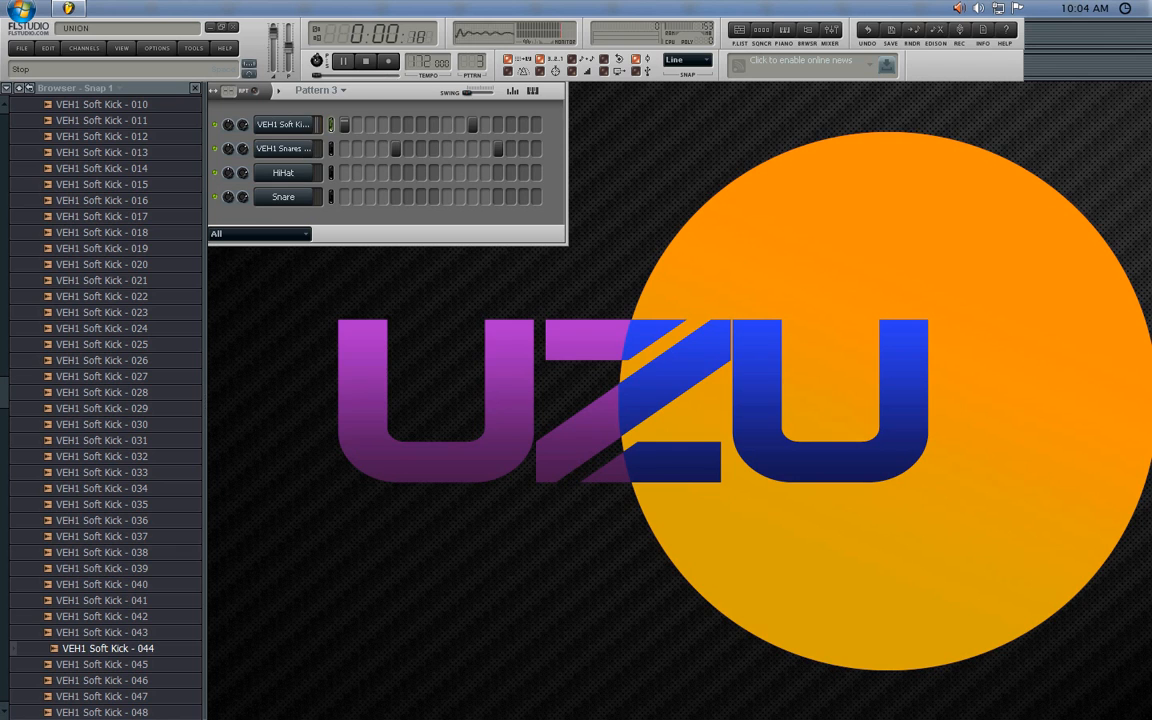
key(space)
- Audition the VEH1 Soft Kick samples backwards from 021 to 005
click(108, 280)
key(Up)
key(Up)
key(Up)
key(Up)
key(Up)
key(Up)
key(Up)
key(Up)
key(Up)
key(Up)
key(Up)
key(Up)
key(Up)
key(Up)
key(Up)
key(Up)
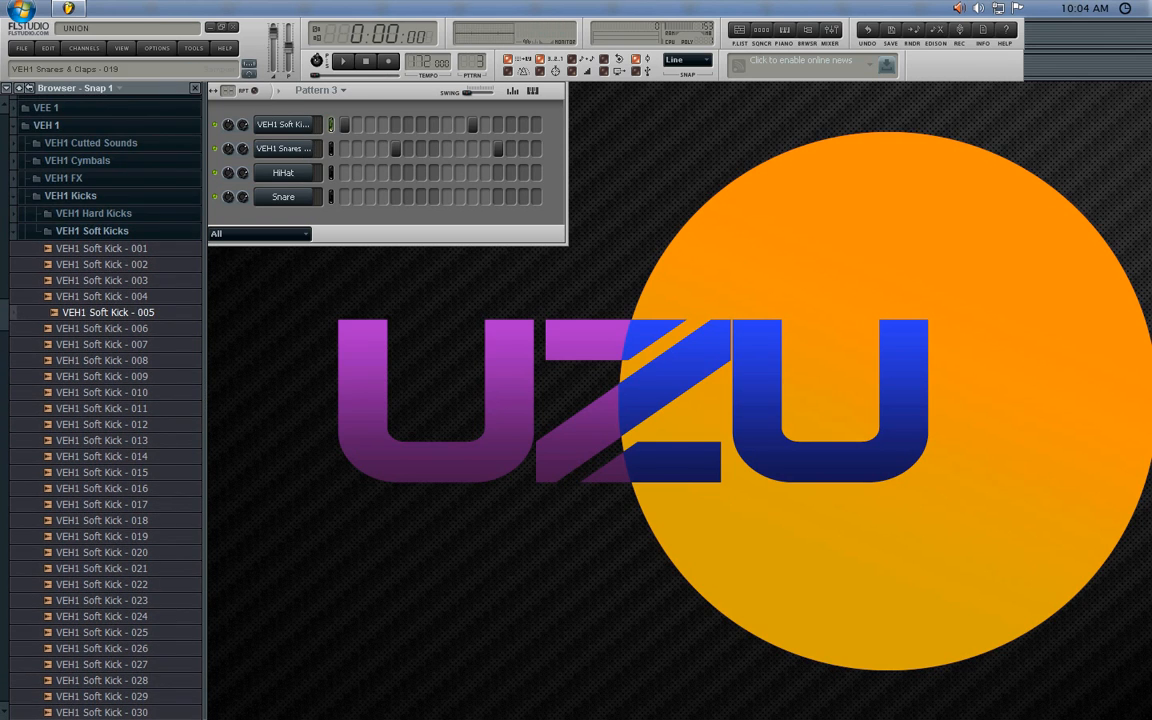
- Preview the pattern, route the VEH1 Snares channel to mixer Insert 2, and show the mixer
click(283, 149)
click(343, 62)
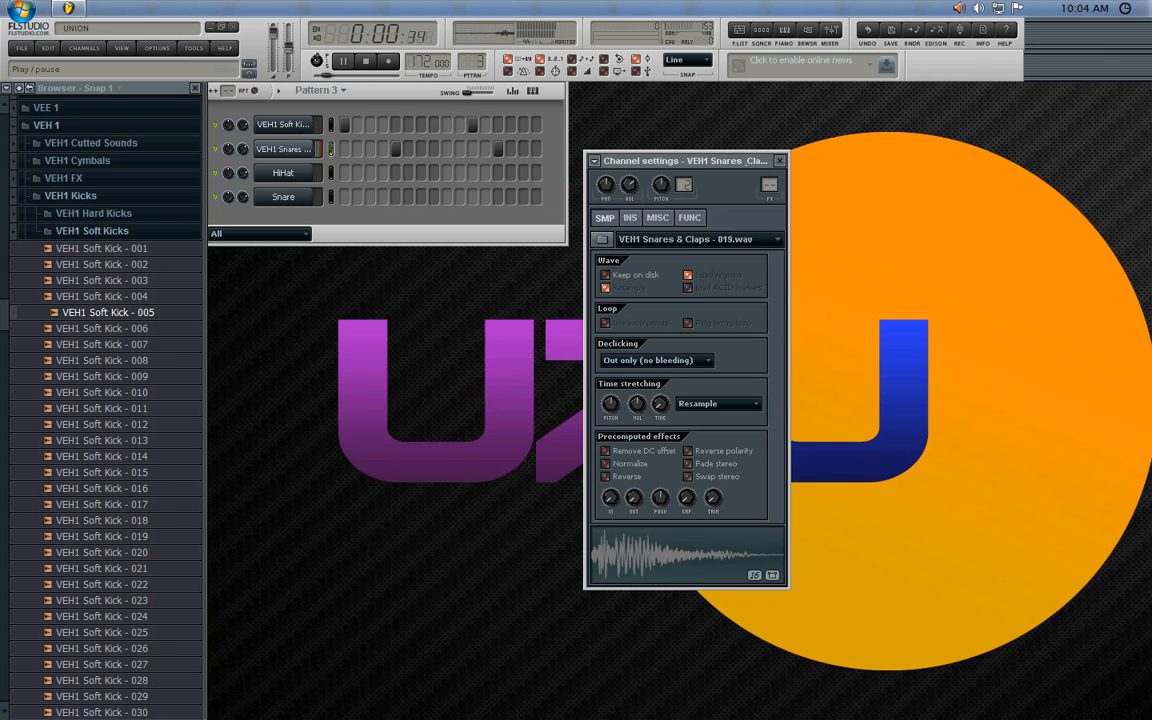
key(space)
click(298, 148)
click(298, 148)
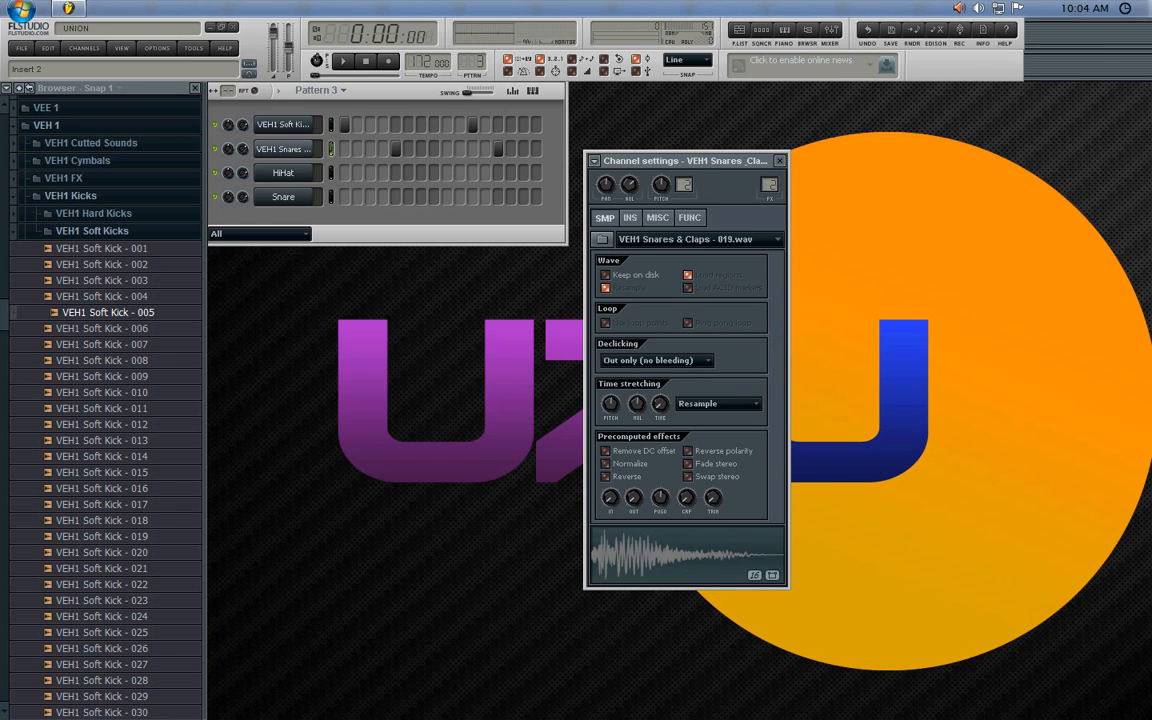
key(F9)
drag(677, 290, 618, 324)
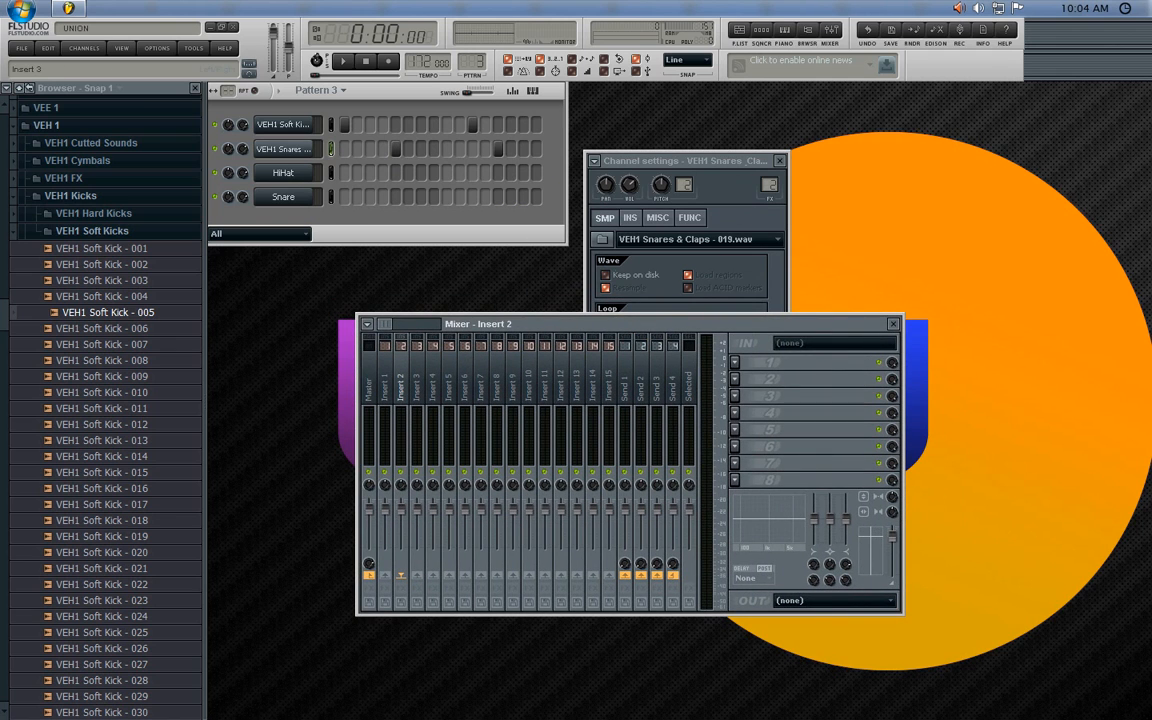
- Load Fruity Parametric EQ 2 into the first effect slot of Insert 2 and start playback
click(735, 362)
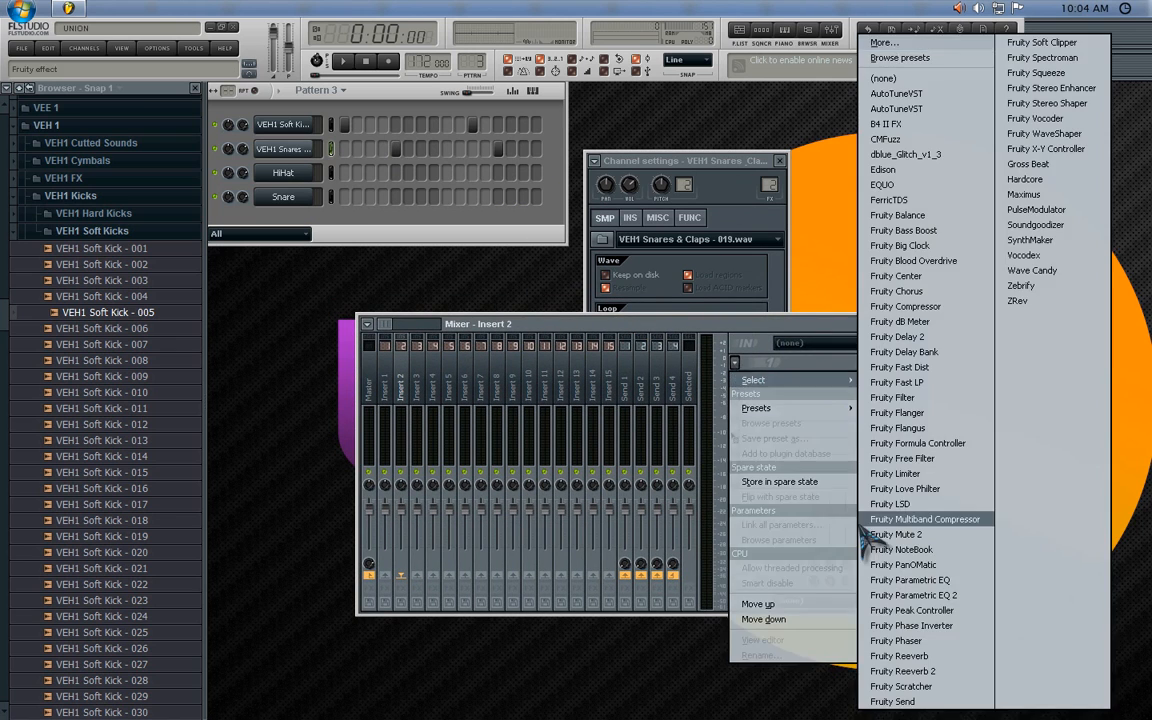
click(913, 611)
key(space)
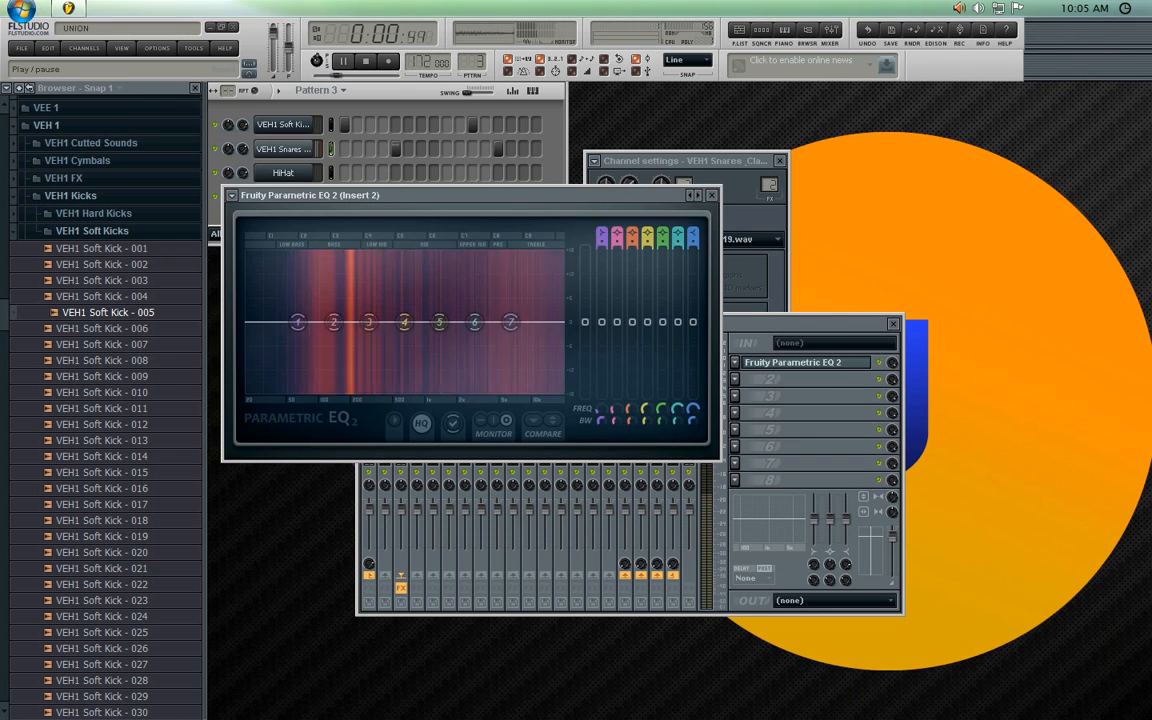
- Cut the snare around 200 Hz by lowering EQ bands 2 and 3, then close the open windows and stop playback
drag(334, 322, 366, 331)
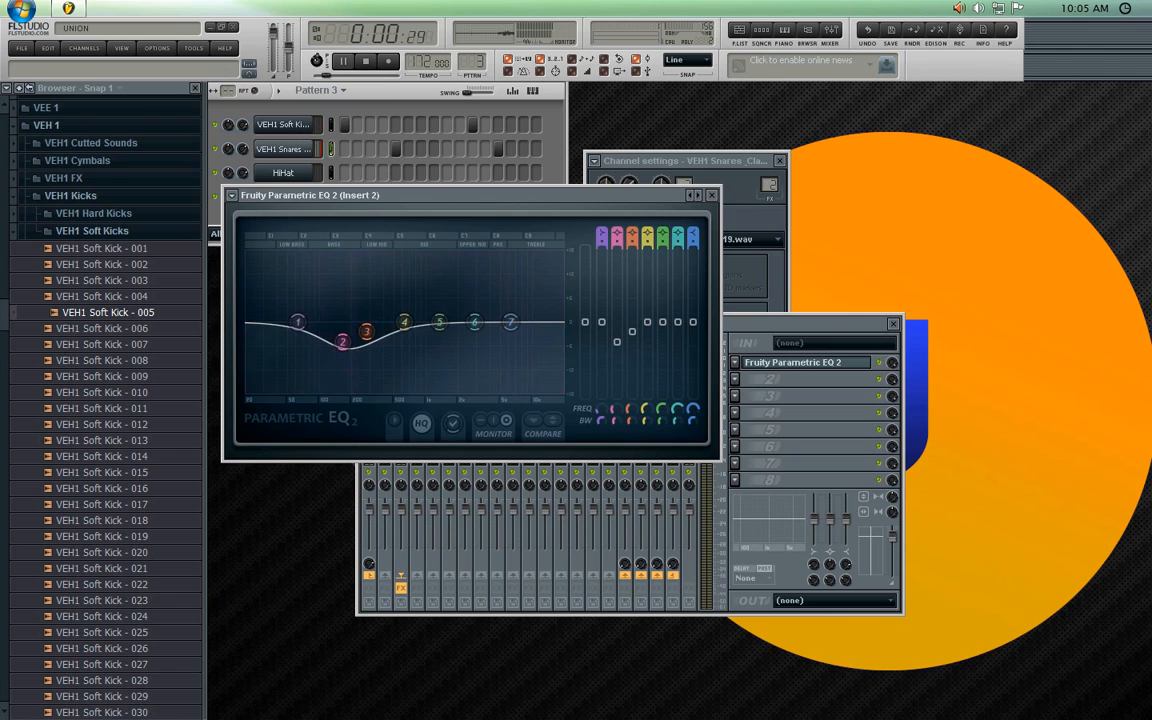
drag(345, 347, 363, 340)
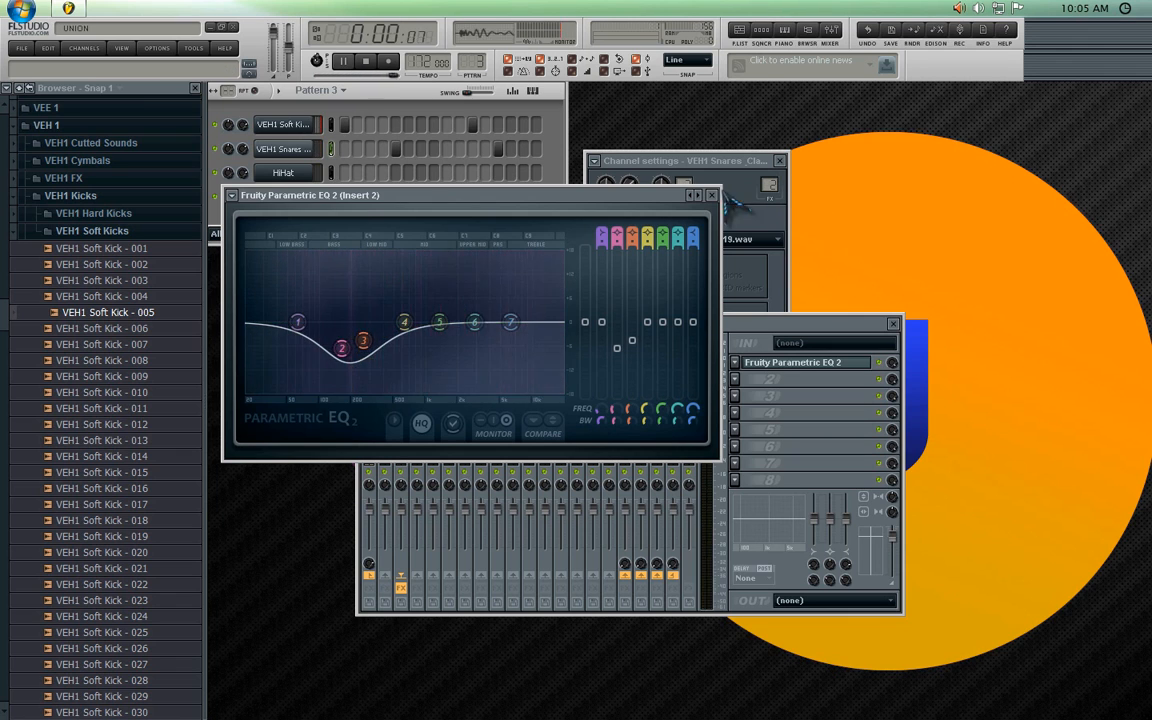
click(711, 195)
click(780, 161)
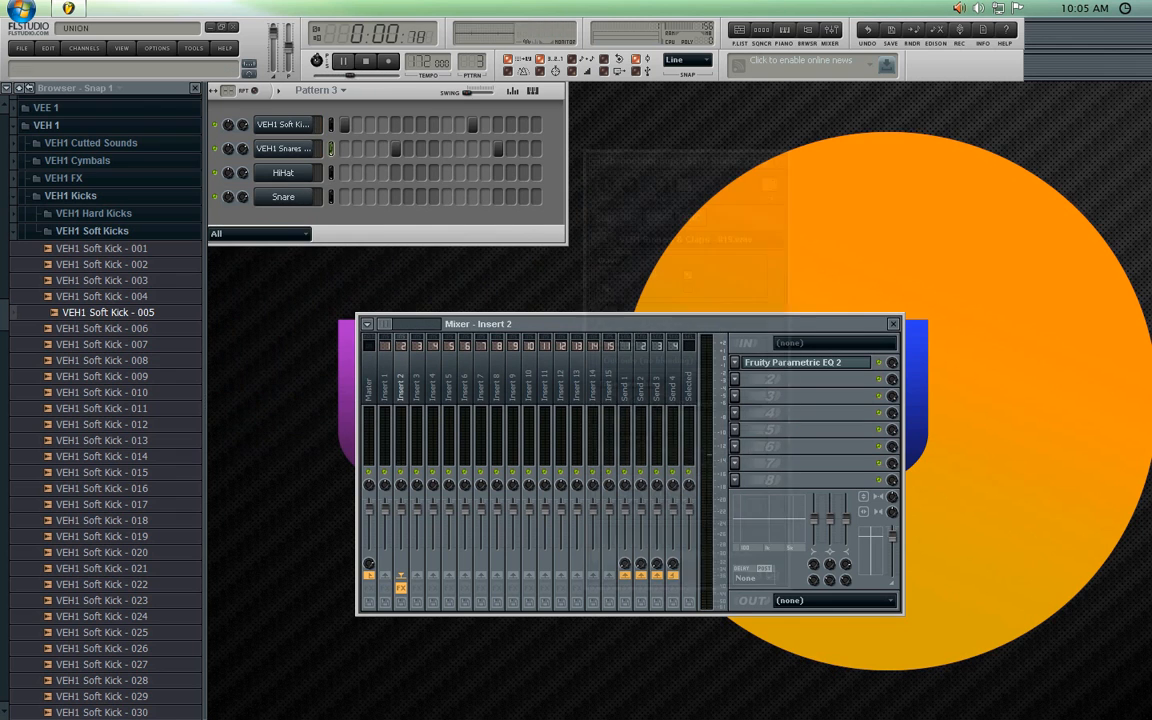
click(893, 324)
click(368, 64)
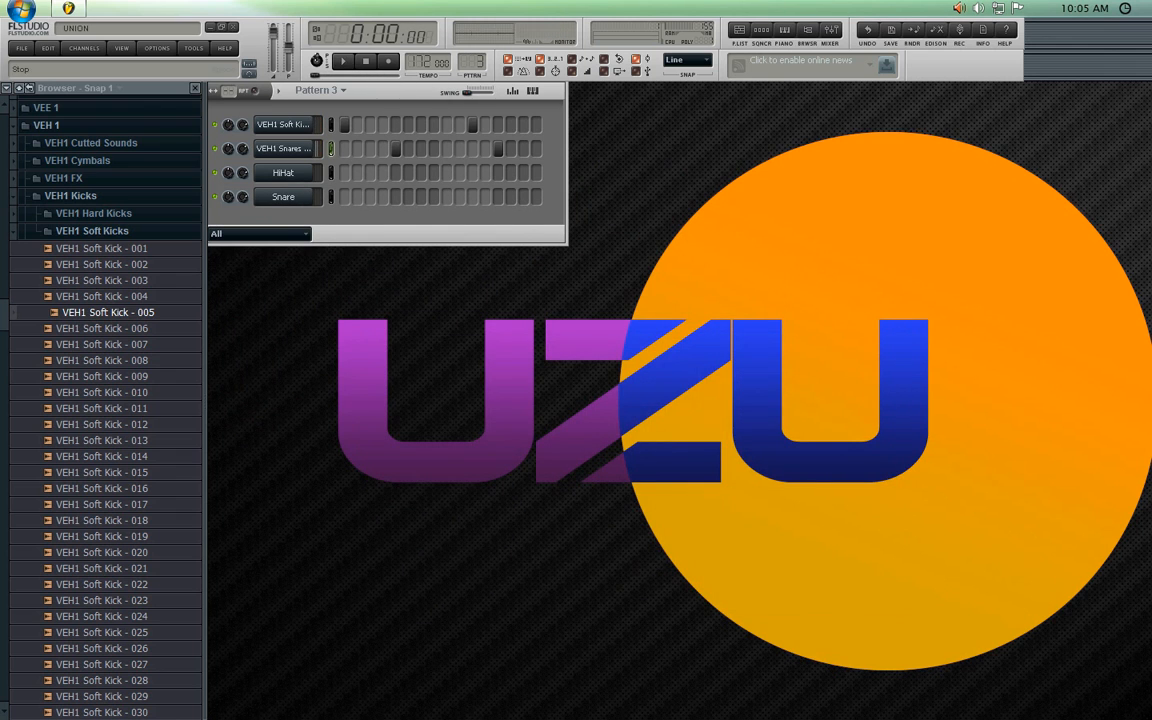
- Collapse the VEH1 Kicks folder and its subfolders in the sample browser
click(94, 213)
click(94, 103)
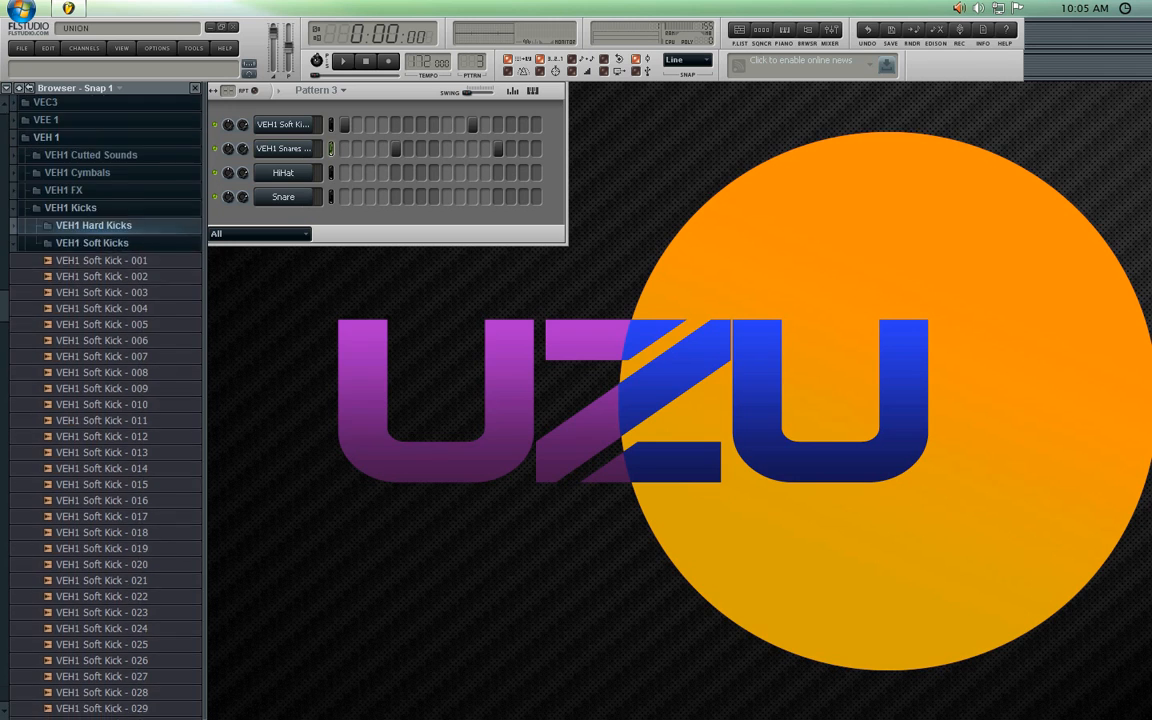
click(92, 265)
click(70, 464)
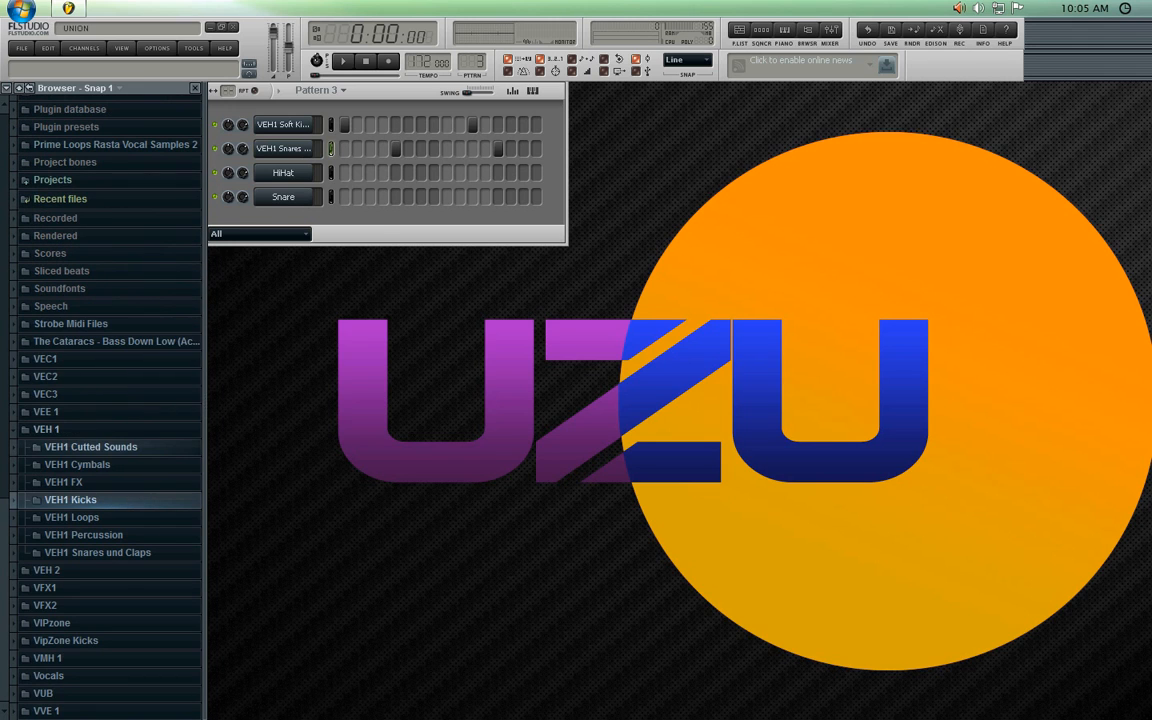
- Route the VEH1 Soft Kick channel to mixer Insert 1 and load Soundgoodizer into its first effect slot
click(283, 124)
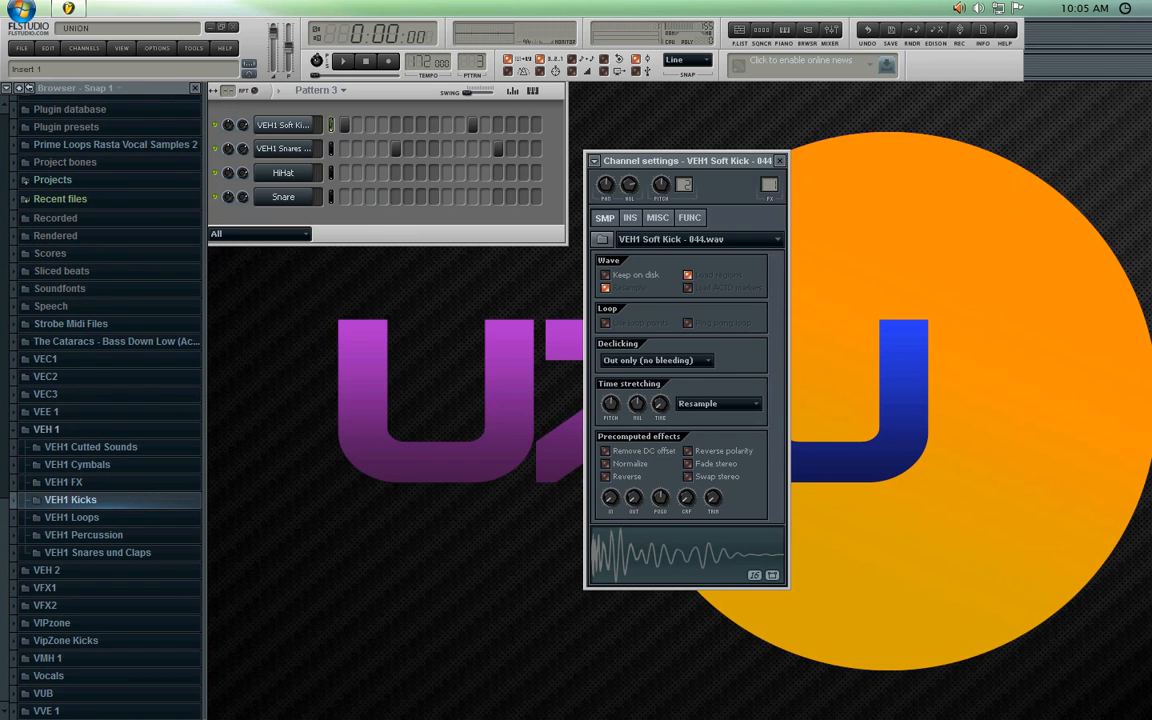
drag(769, 185, 769, 176)
click(780, 362)
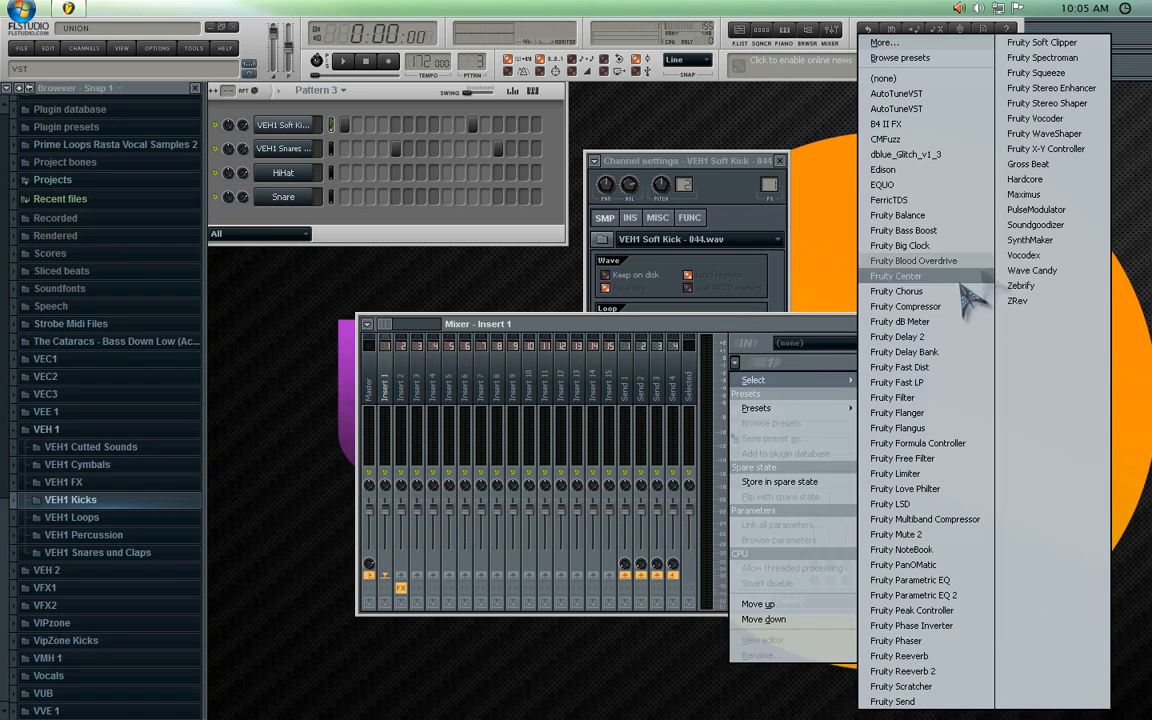
click(1035, 224)
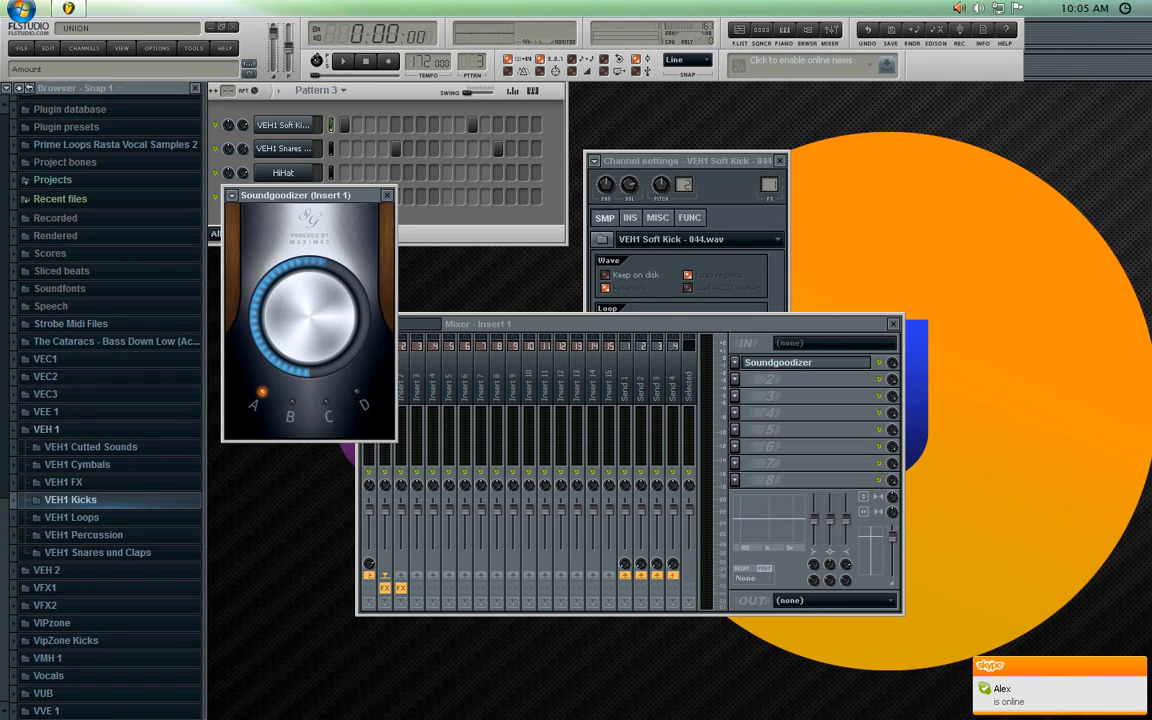
- Reduce the kick's Soundgoodizer amount to a low setting during playback, then close the open windows and stop
click(343, 61)
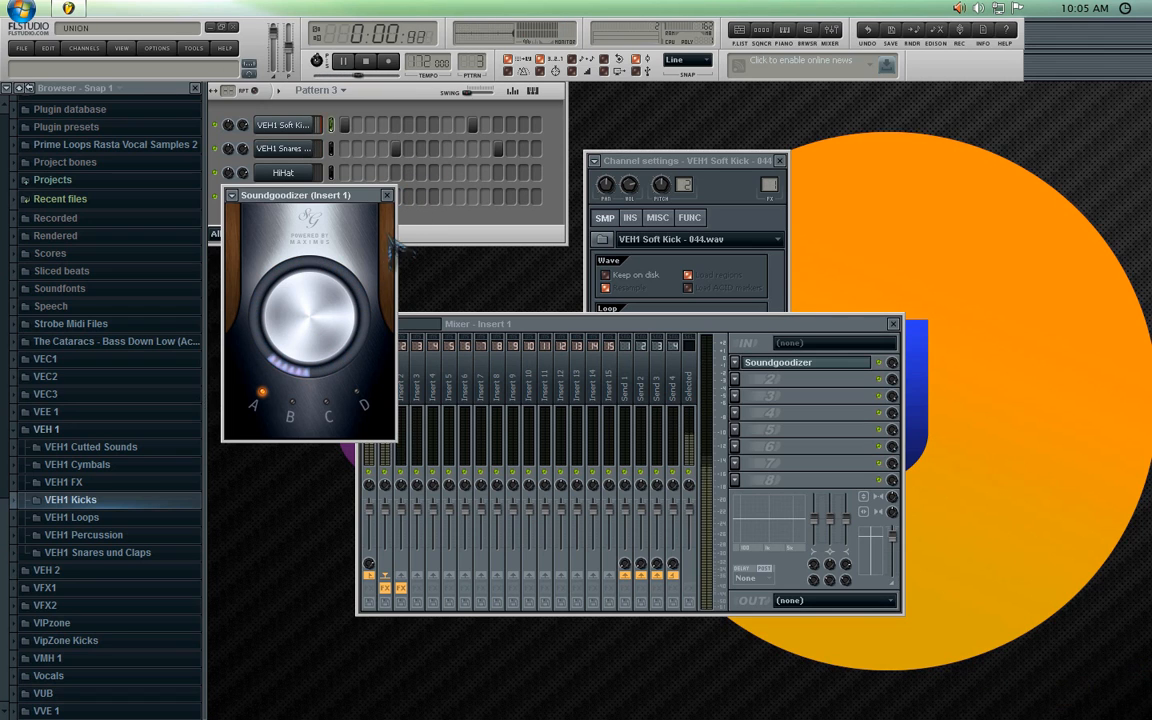
click(387, 195)
click(780, 161)
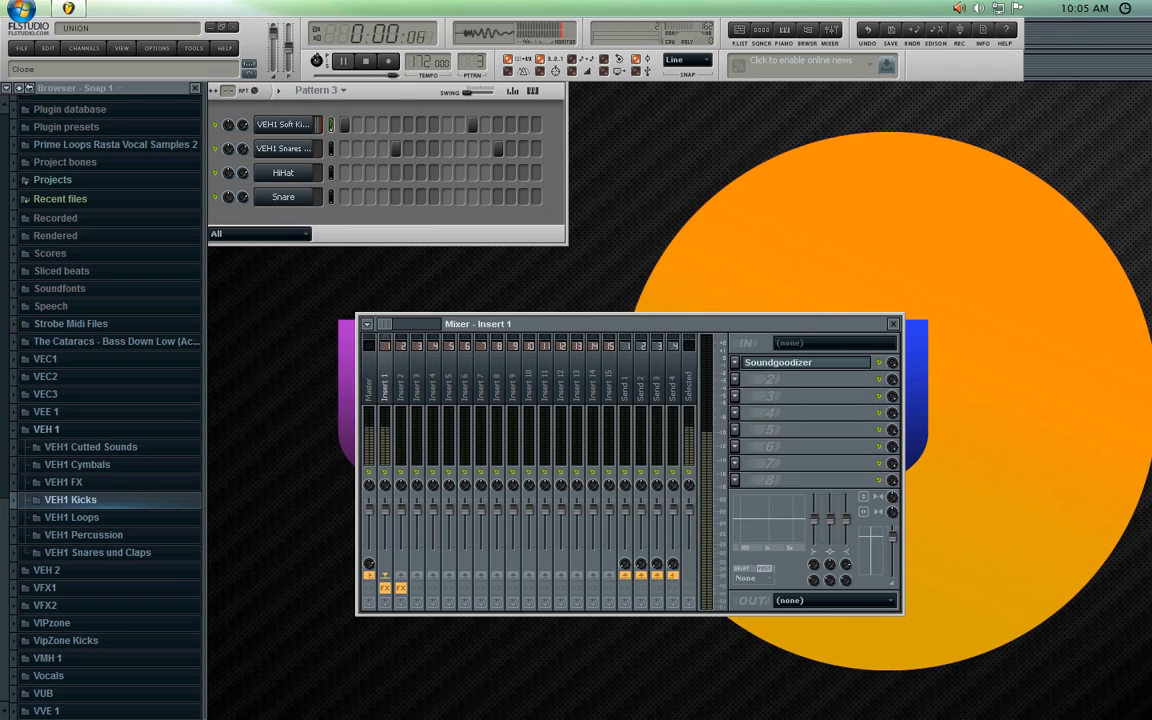
click(893, 324)
click(366, 61)
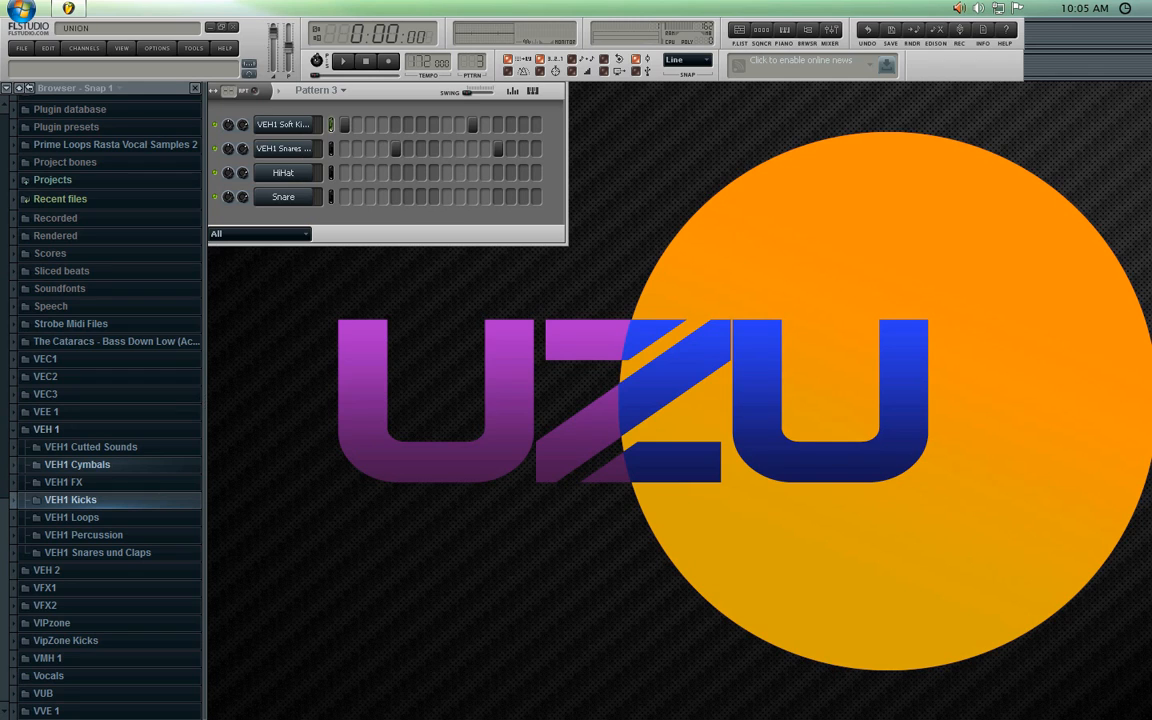
- Audition samples in the VEH1 Closed Hihat folder and load VEH1 Closed Hihat - 26 into the HiHat channel
click(78, 465)
click(97, 482)
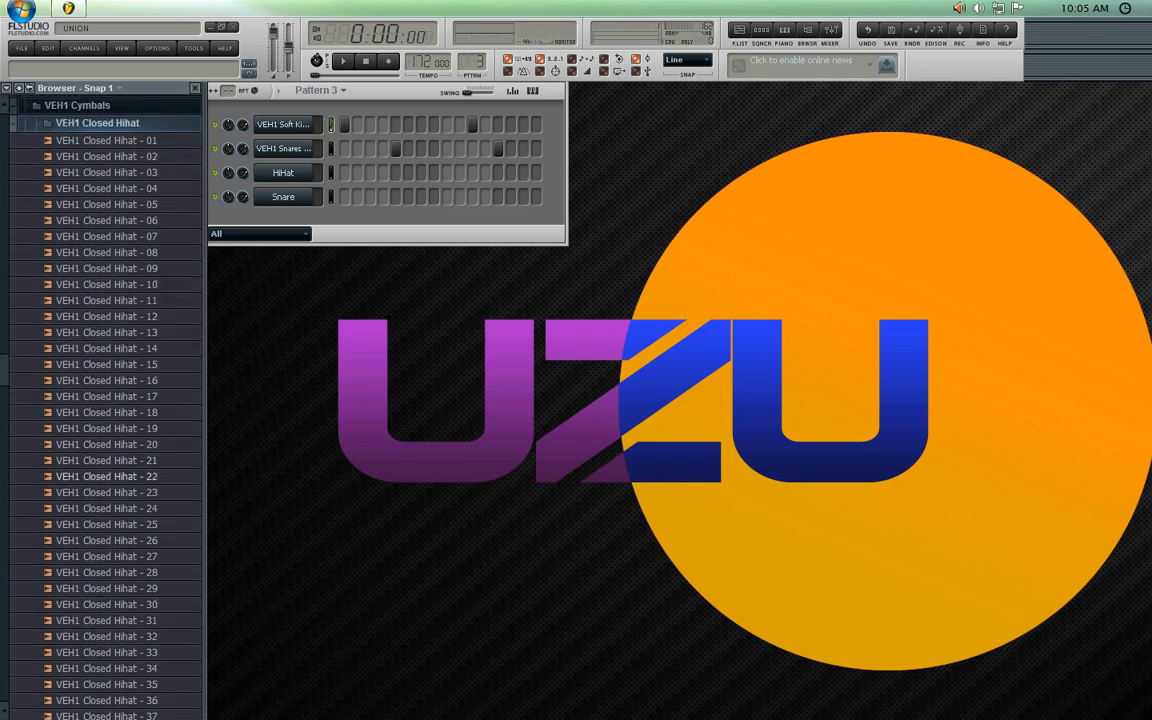
click(107, 441)
click(107, 457)
click(107, 473)
click(107, 505)
click(107, 521)
drag(107, 521, 300, 172)
- Fill every 2 steps of the closed hi-hat channel and preview the pattern
right_click(300, 172)
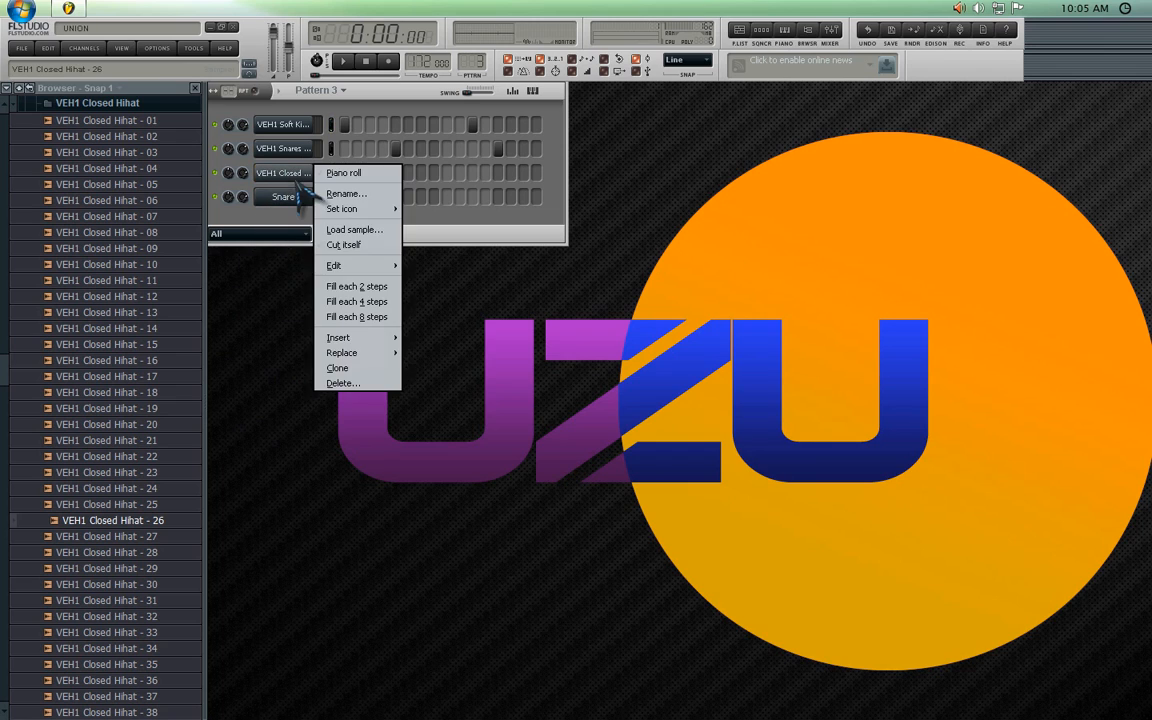
click(330, 290)
key(space)
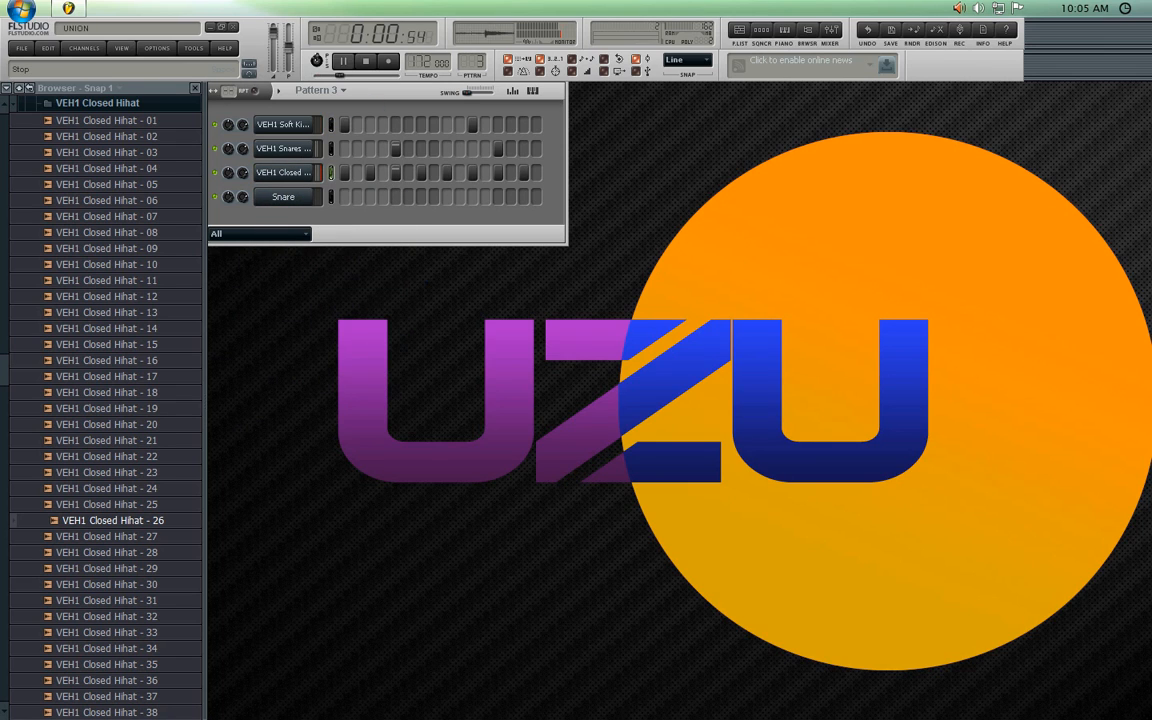
key(space)
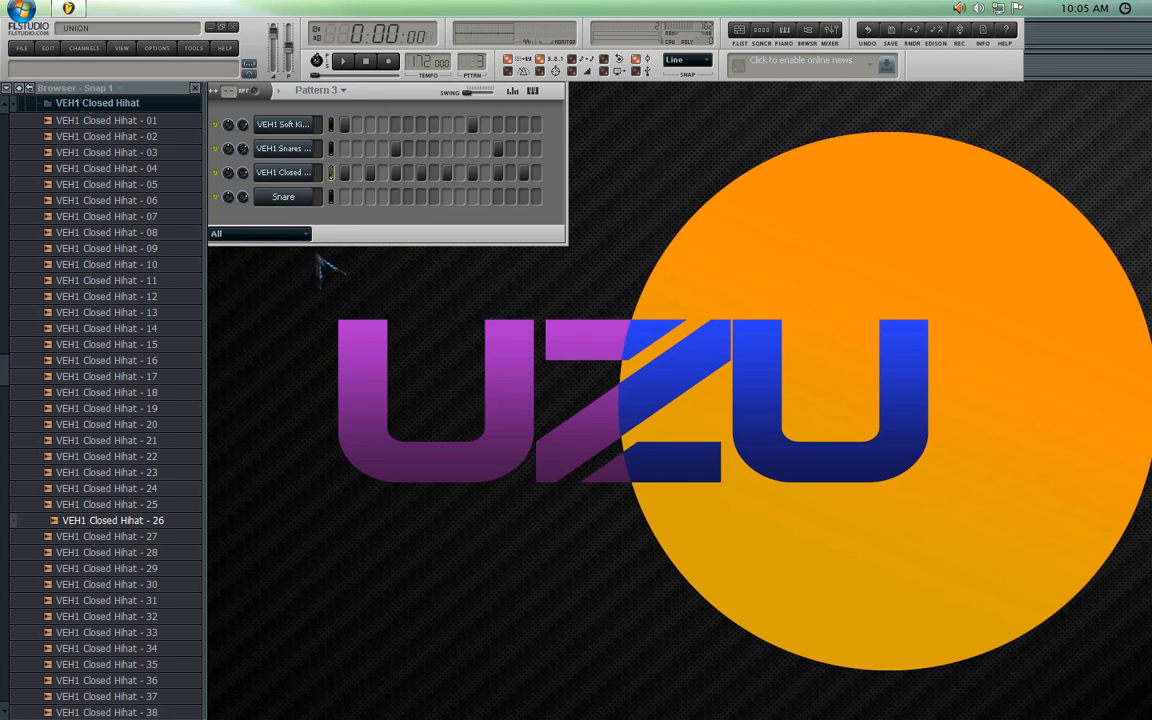
- Route the closed hi-hat channel to mixer Insert 3 and load Fruity Parametric EQ 2 into its first effect slot
click(283, 172)
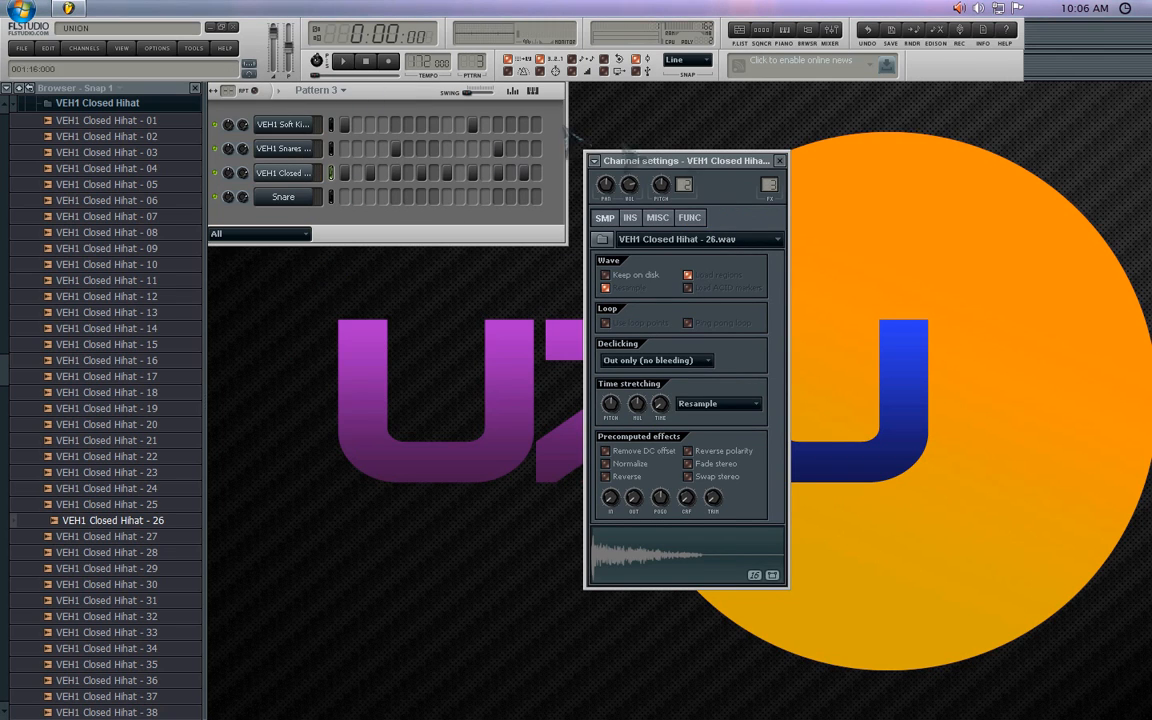
click(769, 185)
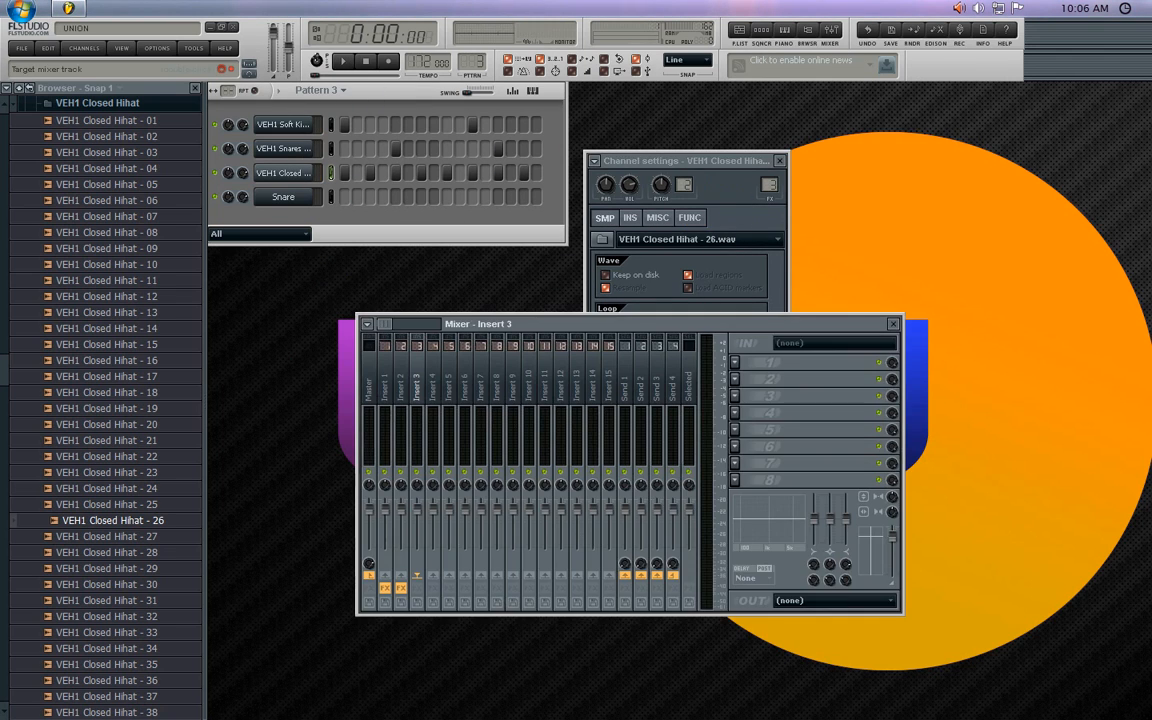
click(736, 362)
mouse_move(770, 380)
click(912, 595)
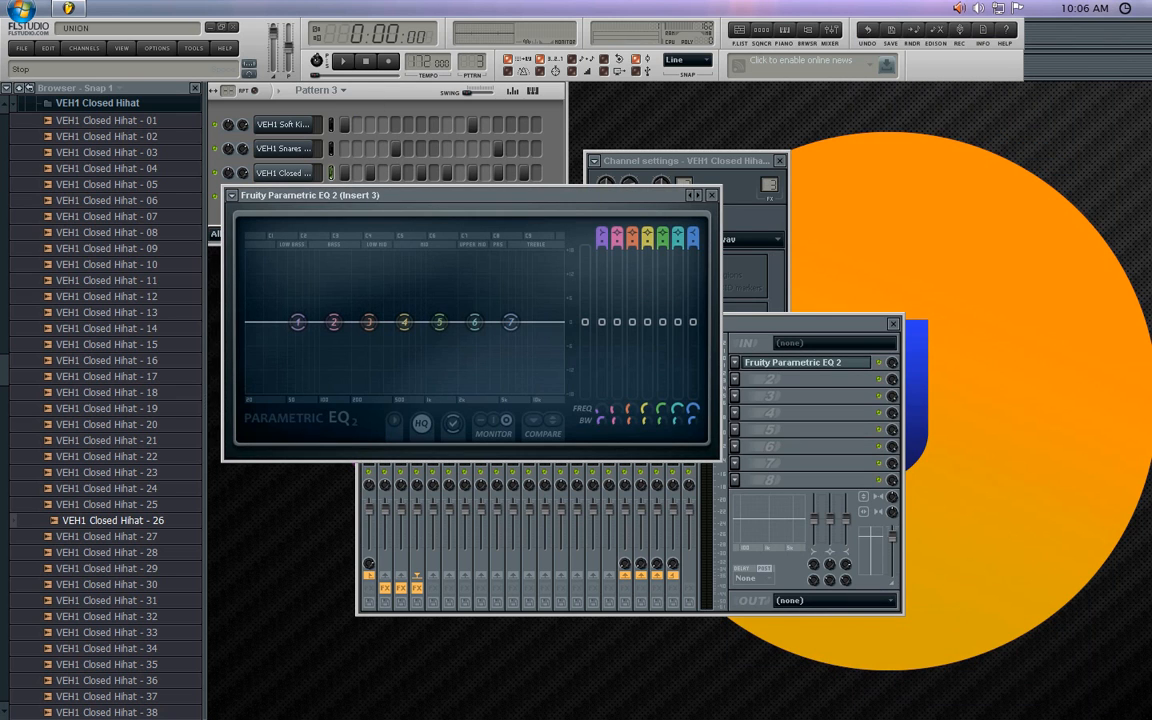
- Cut the hi-hat's treble by lowering EQ band 7 during playback, then close the open windows
click(343, 61)
drag(510, 322, 514, 358)
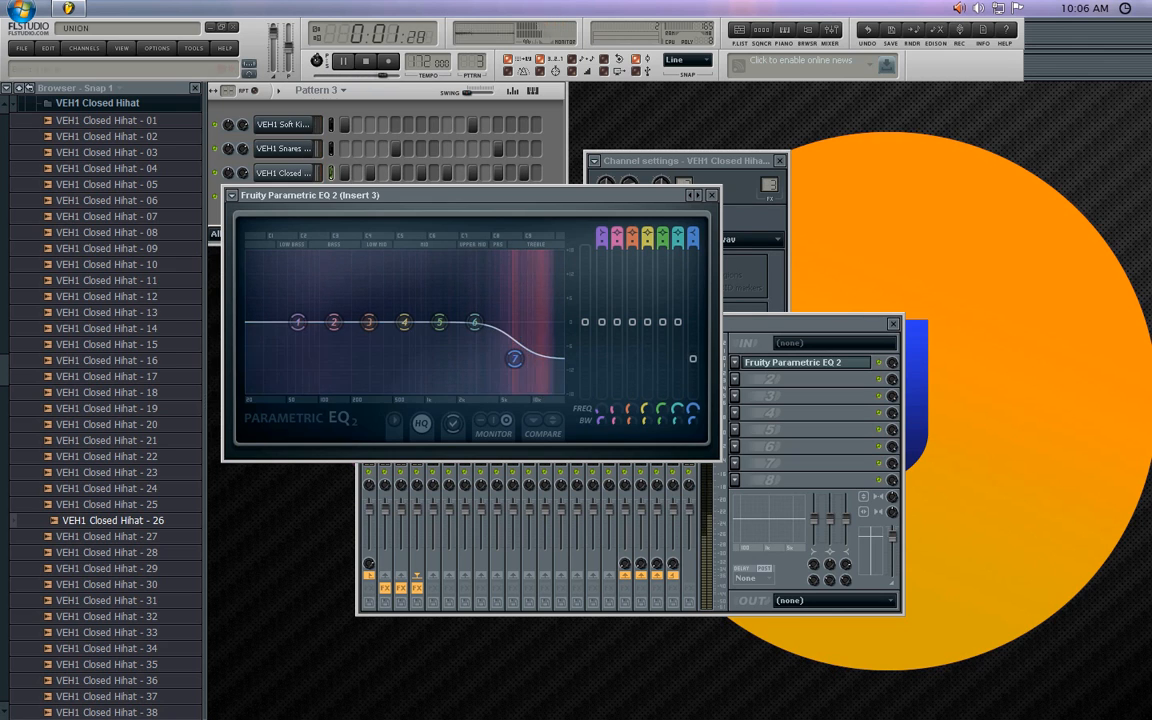
click(712, 196)
click(780, 160)
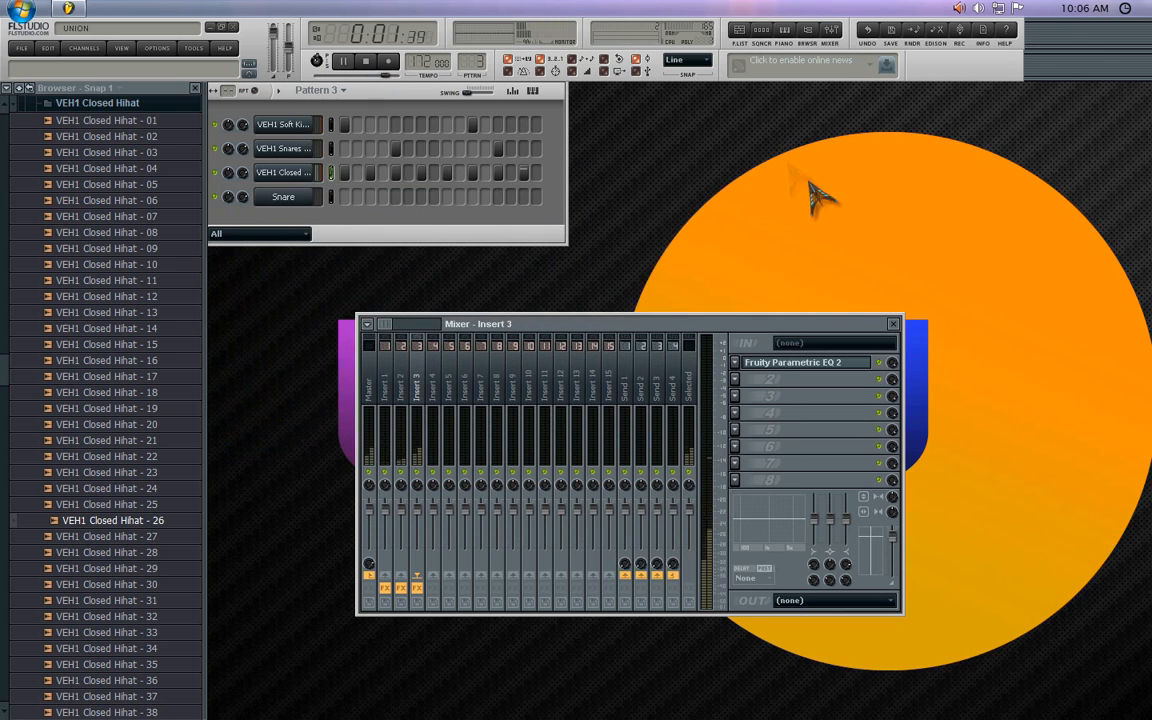
click(893, 324)
- Audition more VEH1 Closed Hihat samples and replace the hi-hat channel's sample with VEH1 Closed Hihat - 52
click(106, 185)
click(106, 217)
click(106, 249)
click(110, 297)
click(106, 377)
scroll(106, 377, down, 7)
click(106, 553)
click(106, 569)
click(110, 601)
click(110, 617)
drag(110, 601, 286, 173)
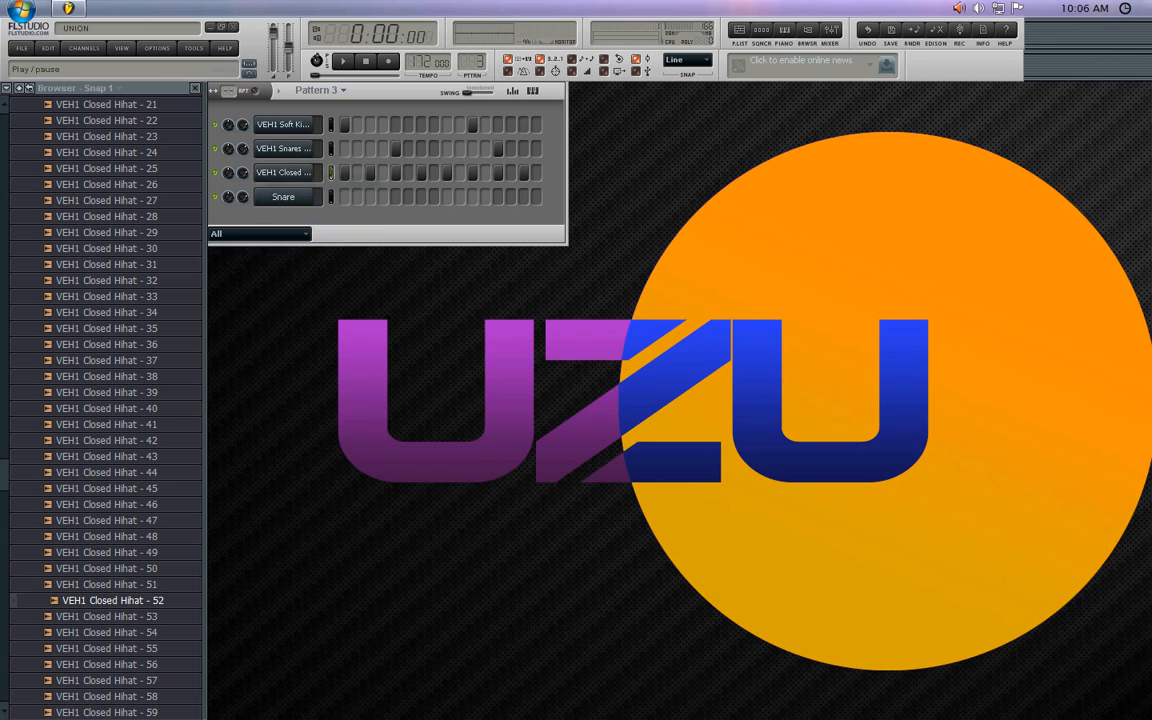
- Adjust the closed hi-hat channel's panning while previewing the pattern, then stop playback
click(366, 61)
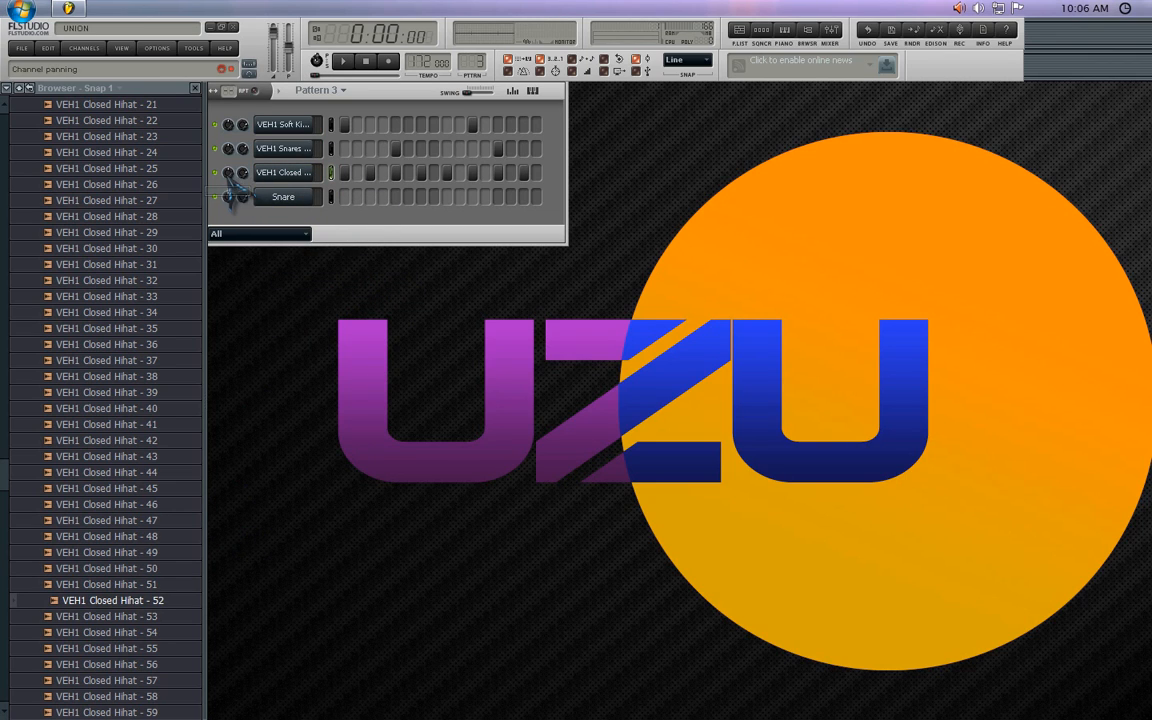
key(space)
mouse_move(228, 173)
mouse_down()
mouse_move(228, 132)
mouse_move(228, 190)
mouse_up()
key(space)
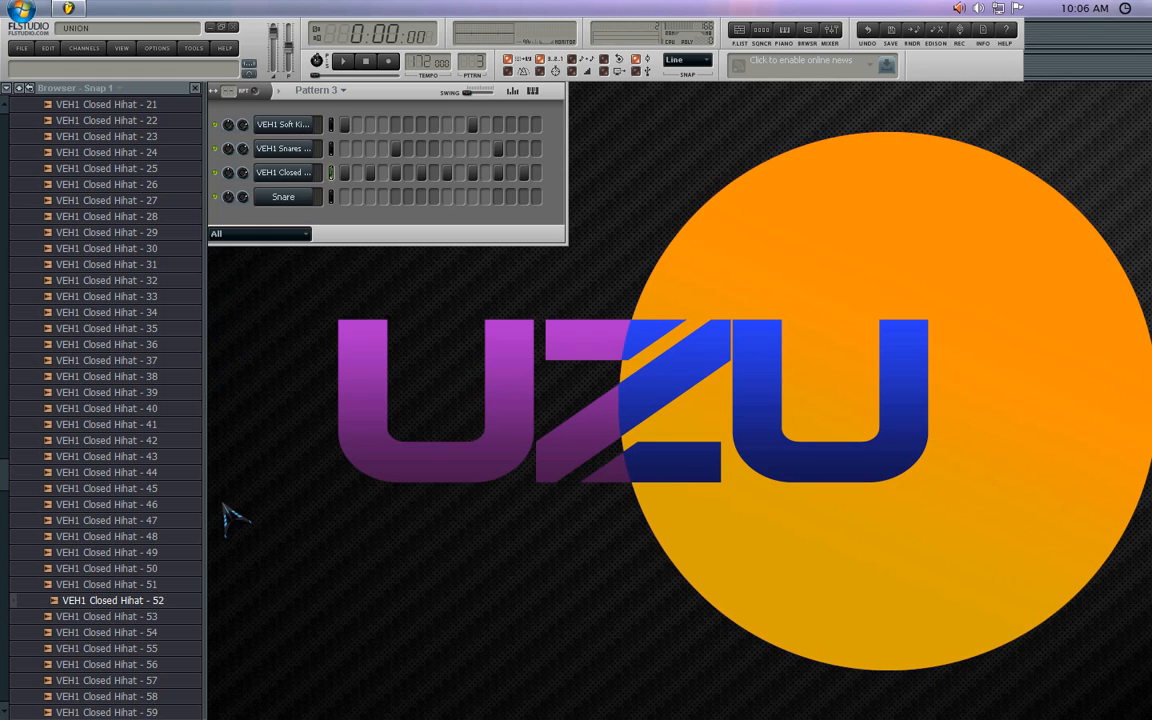
- Audition the VEH1 Closed Hihat samples from 53 to 63 in the browser
key(1)
key(Down)
key(Down)
key(Down)
key(Down)
key(Down)
key(Down)
key(Down)
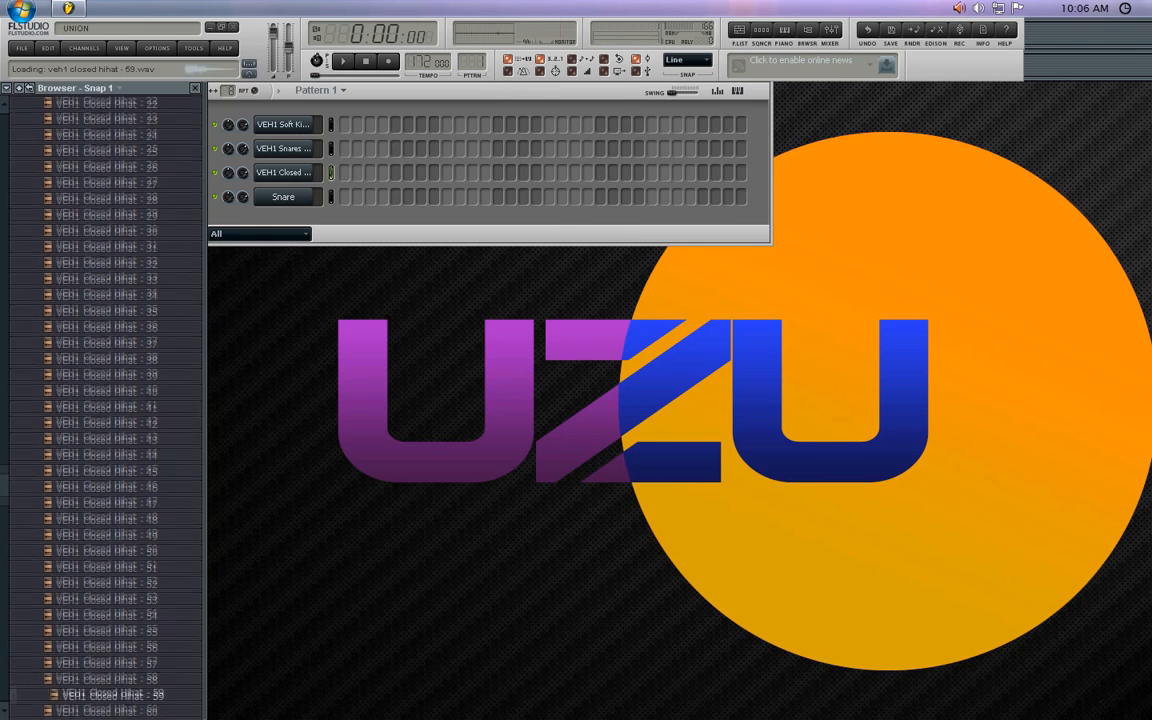
key(Down)
key(Down)
key(Down)
key(Down)
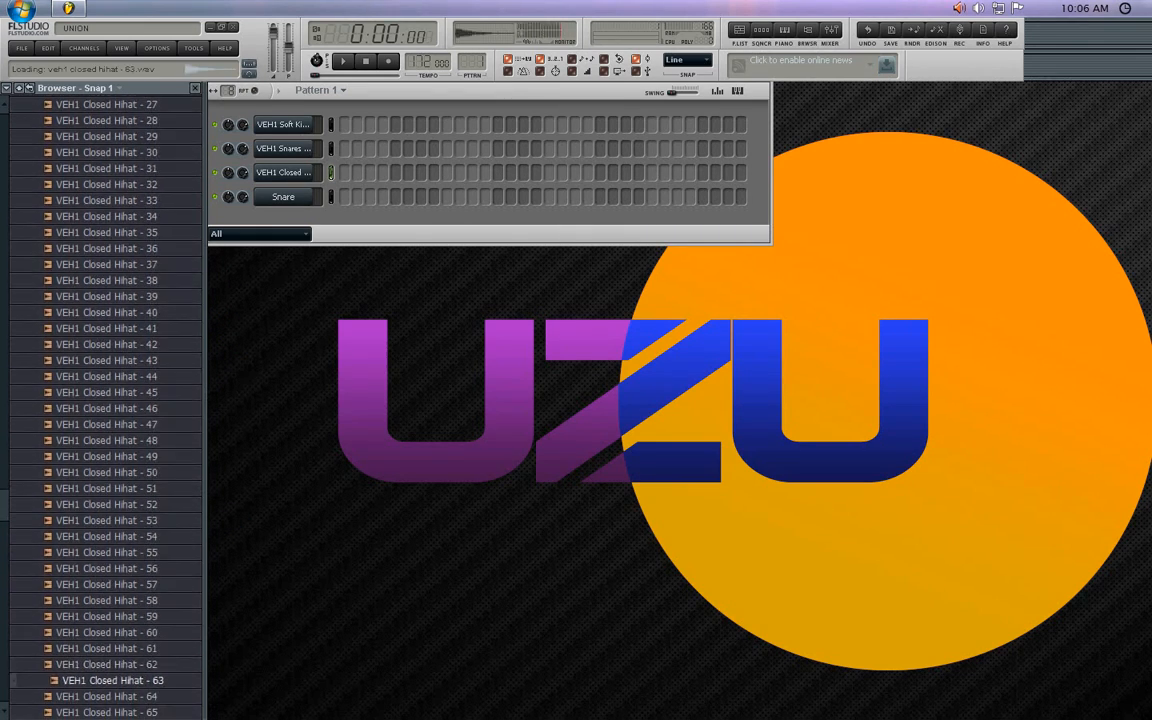
drag(108, 648, 148, 564)
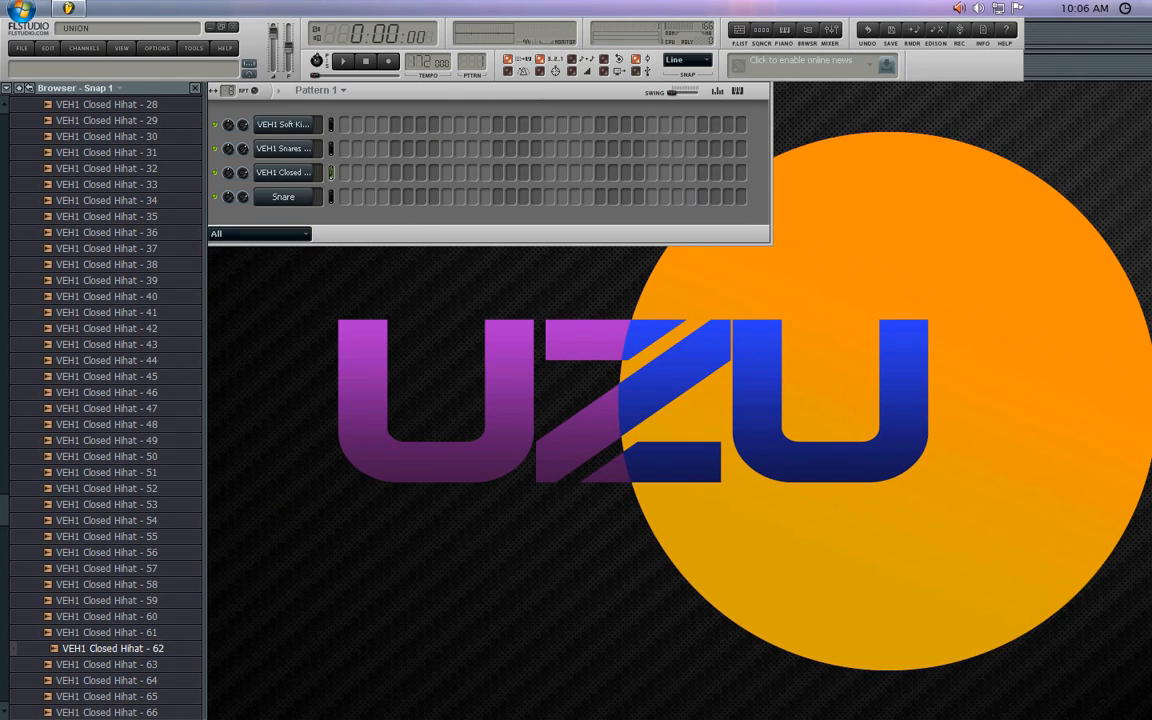
- Move the drum beat from Pattern 3 to Pattern 1 in the playlist's pattern list and return to the step sequencer
mouse_move(469, 60)
mouse_down()
mouse_move(469, 50)
mouse_move(469, 64)
mouse_up()
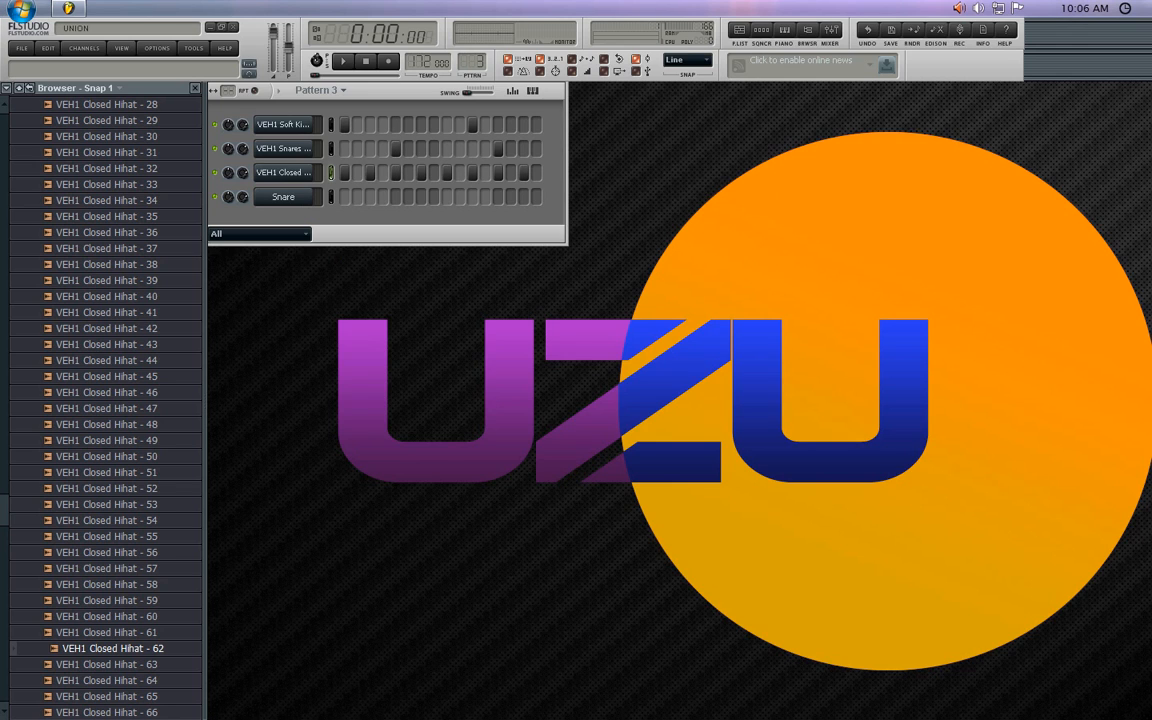
key(F5)
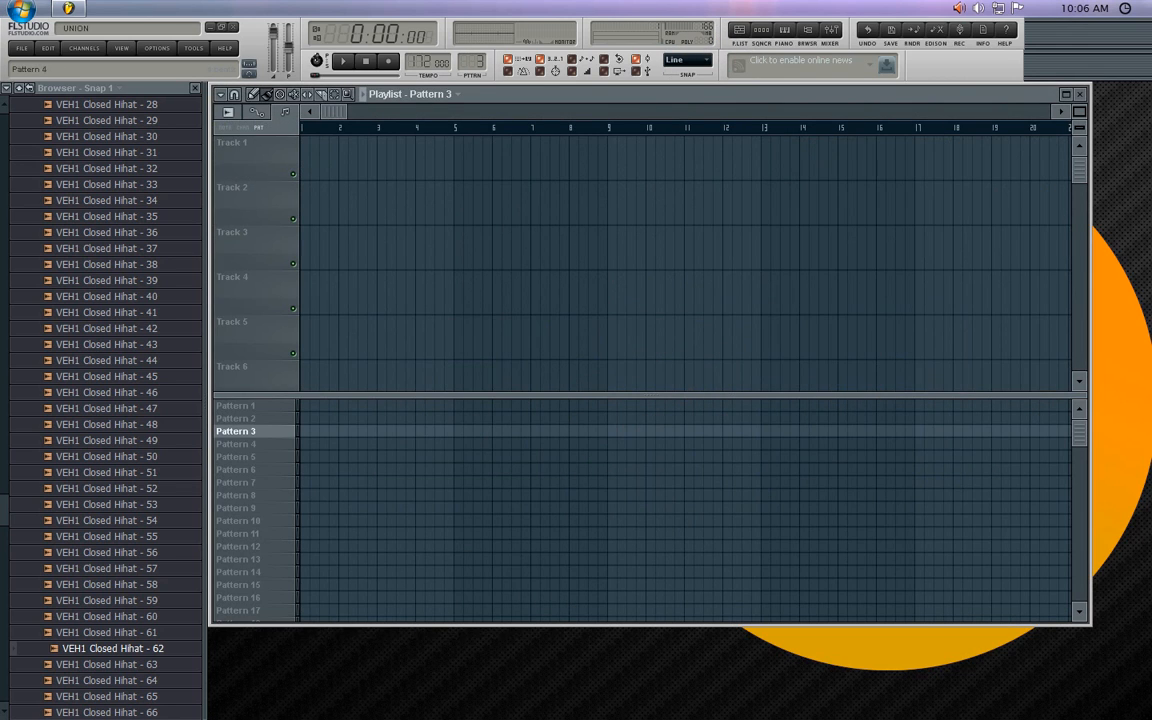
drag(471, 60, 471, 70)
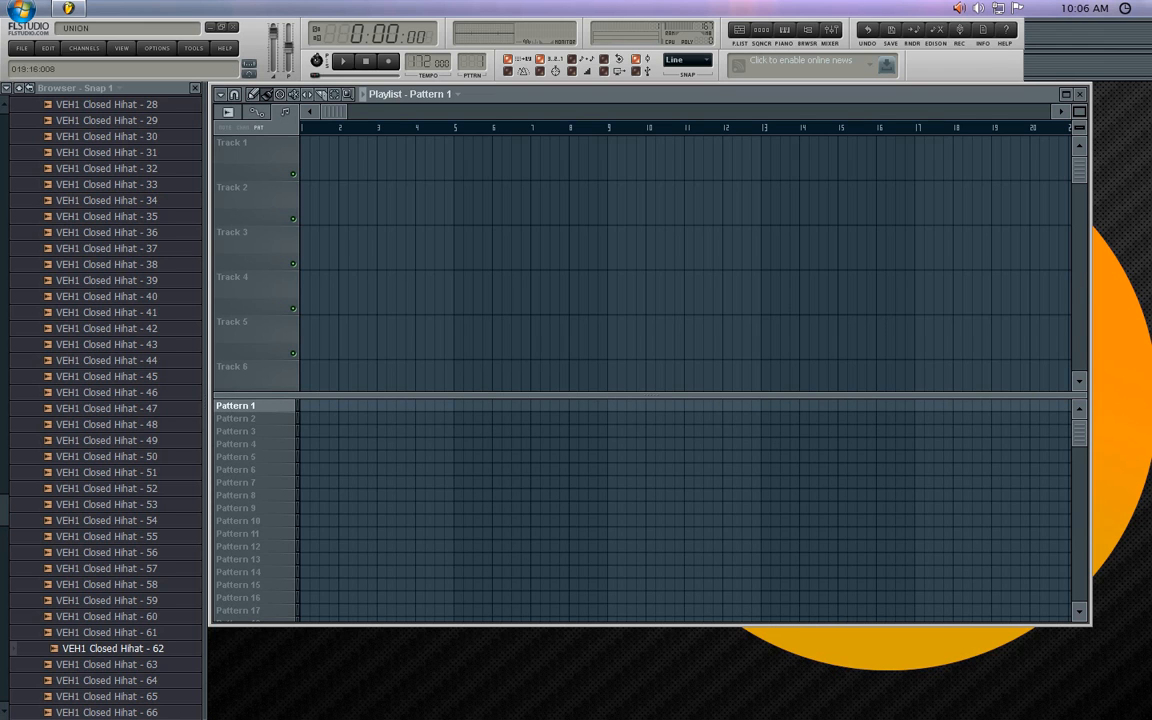
key(F5)
click(343, 61)
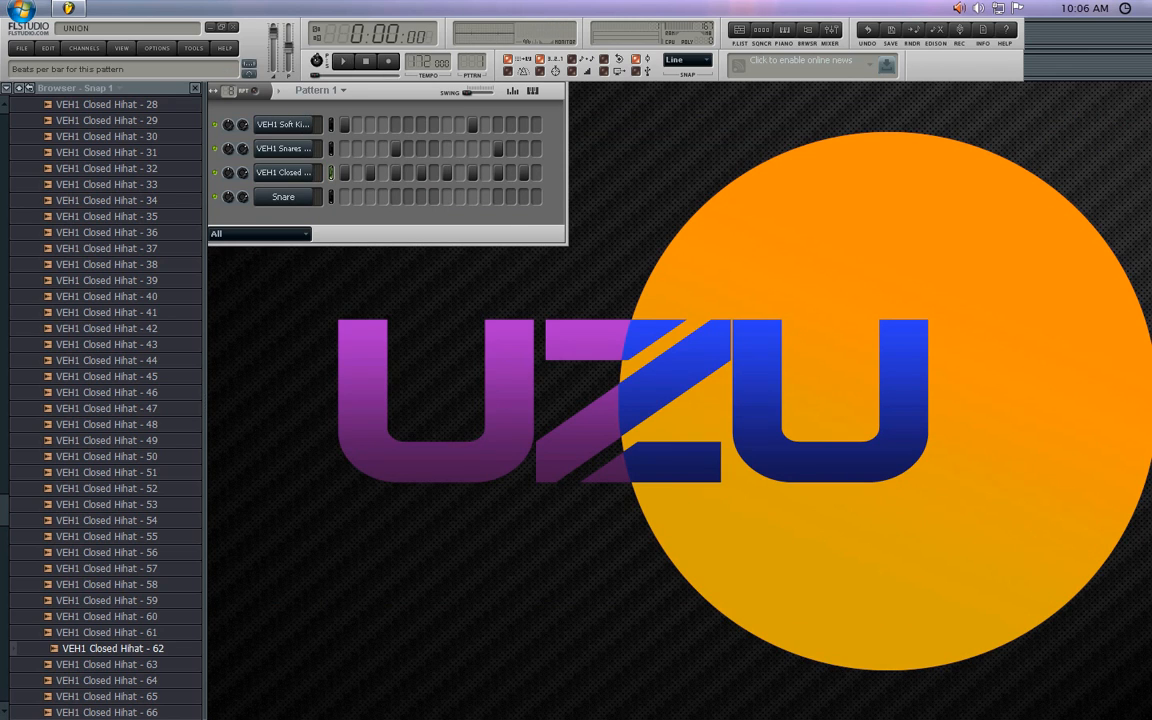
- Lengthen Pattern 1 to 32 steps and add kick hits on steps 17 and 27 and snare hits on steps 21 and 29
drag(229, 91, 229, 80)
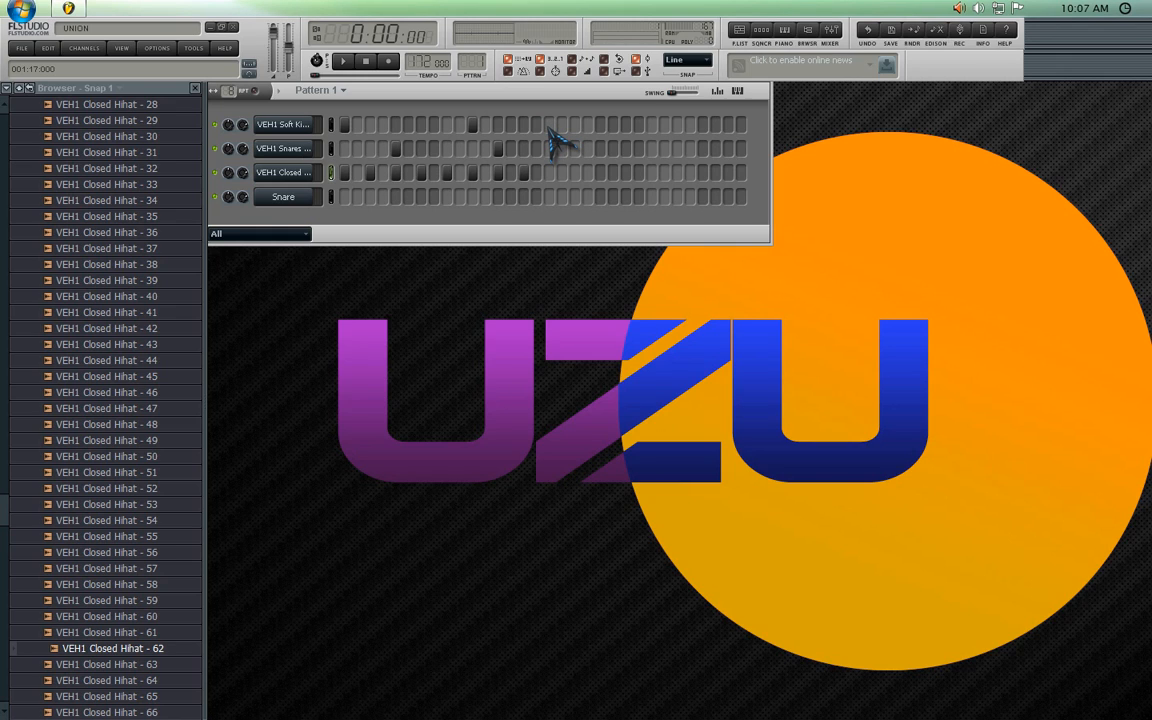
click(600, 148)
click(677, 124)
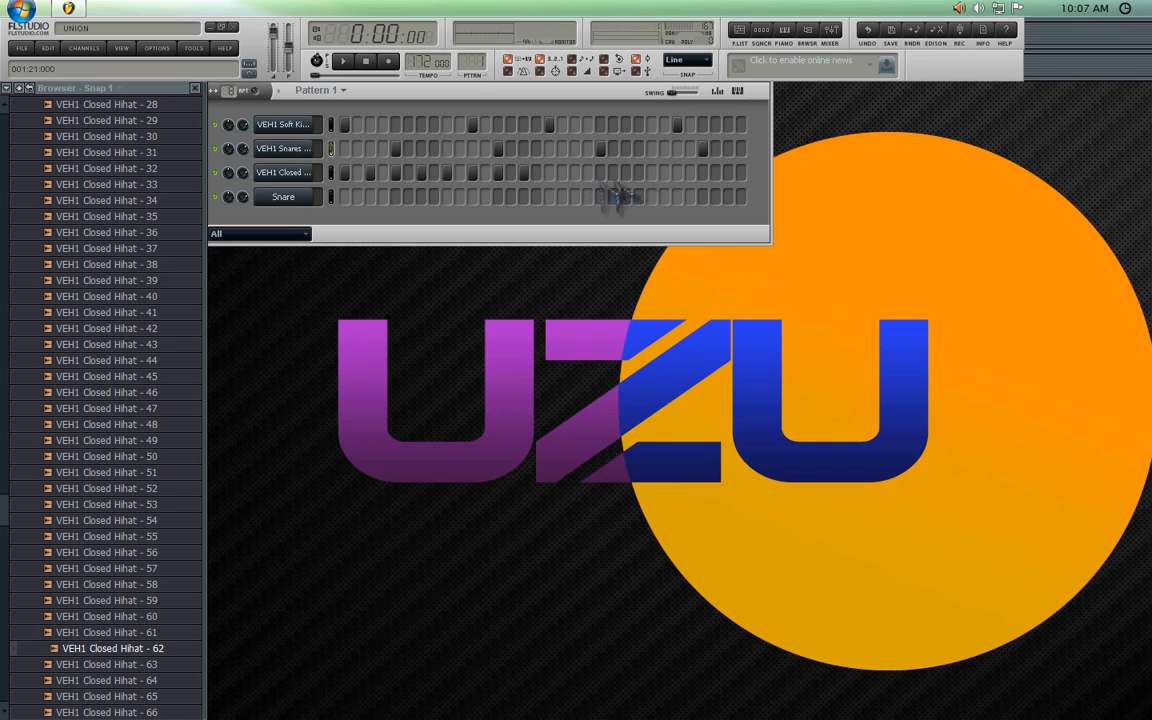
- Fill each 2 steps on the closed hi-hat channel and replace its sample with VEH1 Closed Hihat - 62
right_click(300, 172)
click(352, 287)
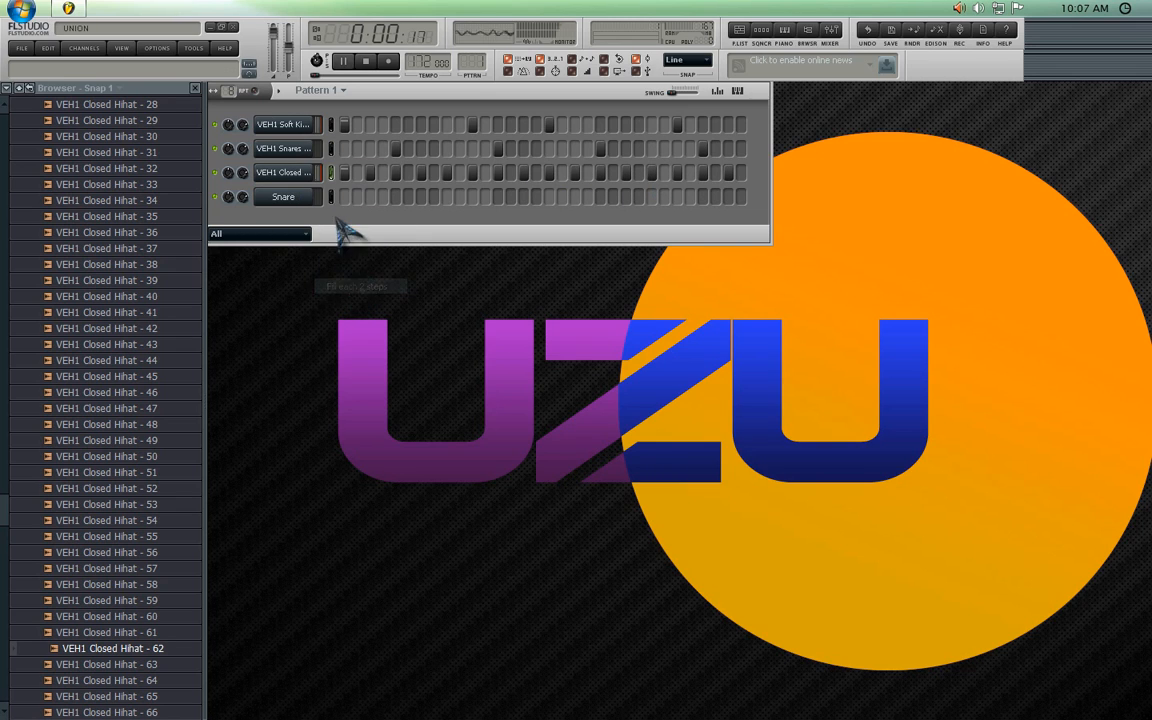
click(107, 601)
click(107, 617)
click(110, 649)
drag(110, 649, 282, 173)
key(space)
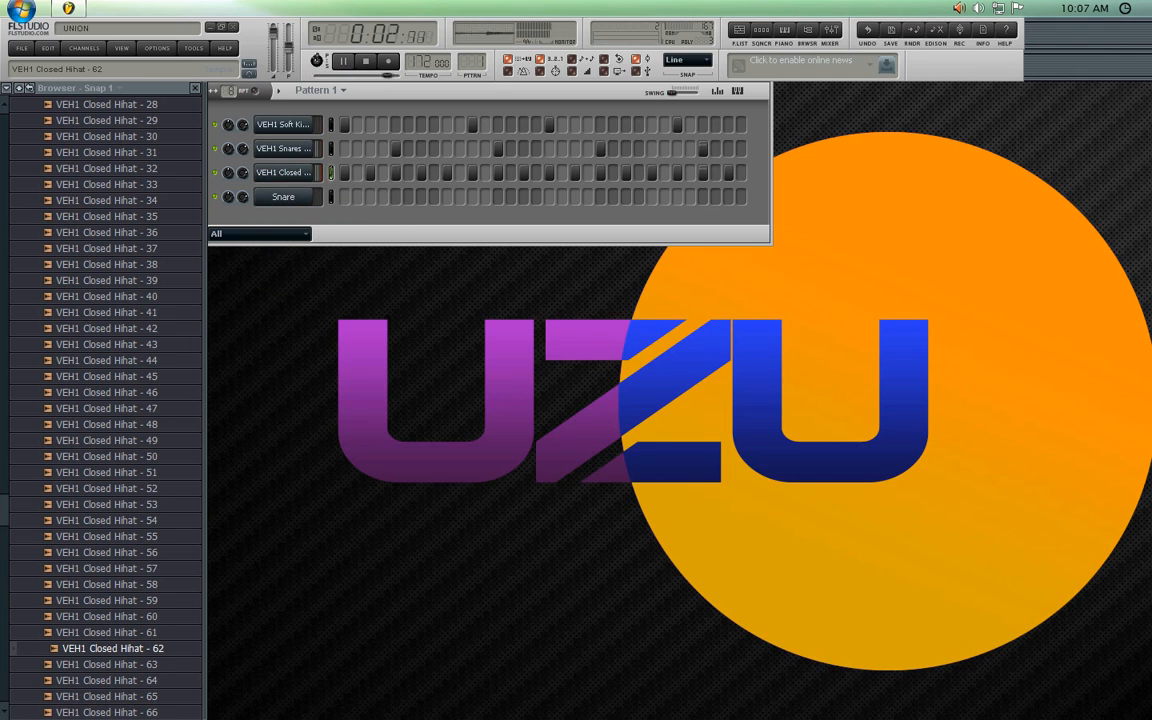
- Lower the closed hi-hat channel's volume while previewing the pattern, and close its channel settings
click(366, 62)
click(283, 172)
drag(245, 176, 245, 190)
key(space)
key(space)
click(774, 274)
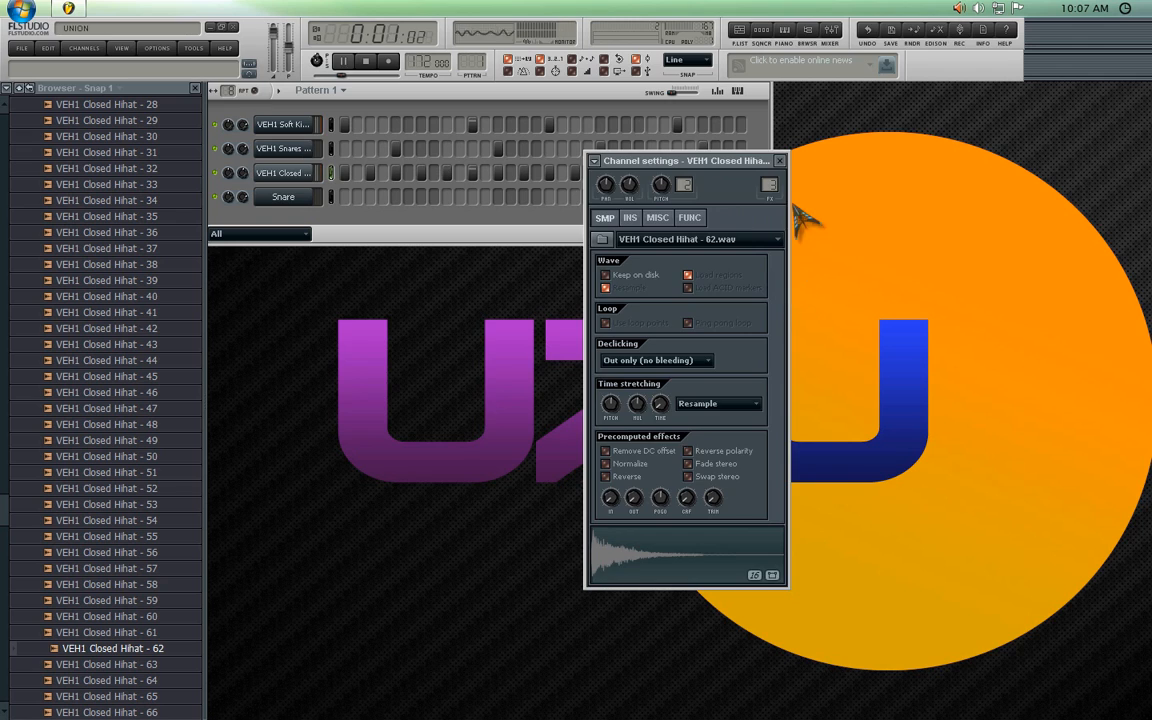
click(782, 161)
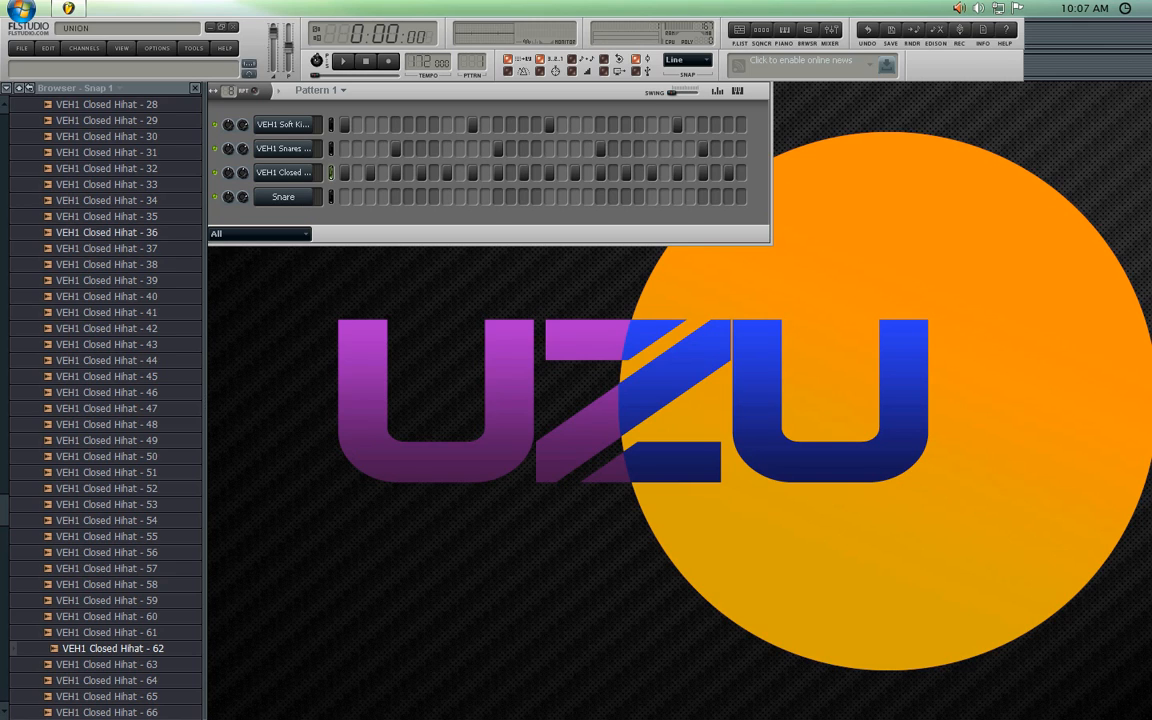
- Add closed hi-hat hits on steps 6, 8 and 10 and raise their pitch in the keyboard editor while previewing
key(space)
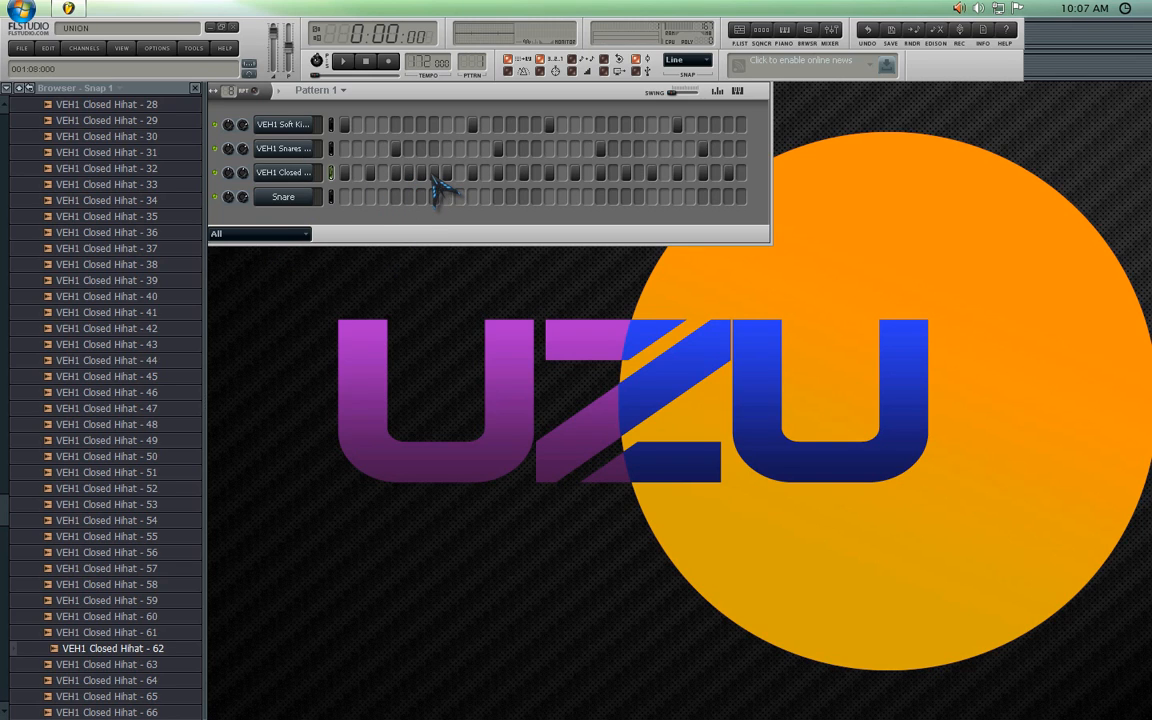
click(737, 91)
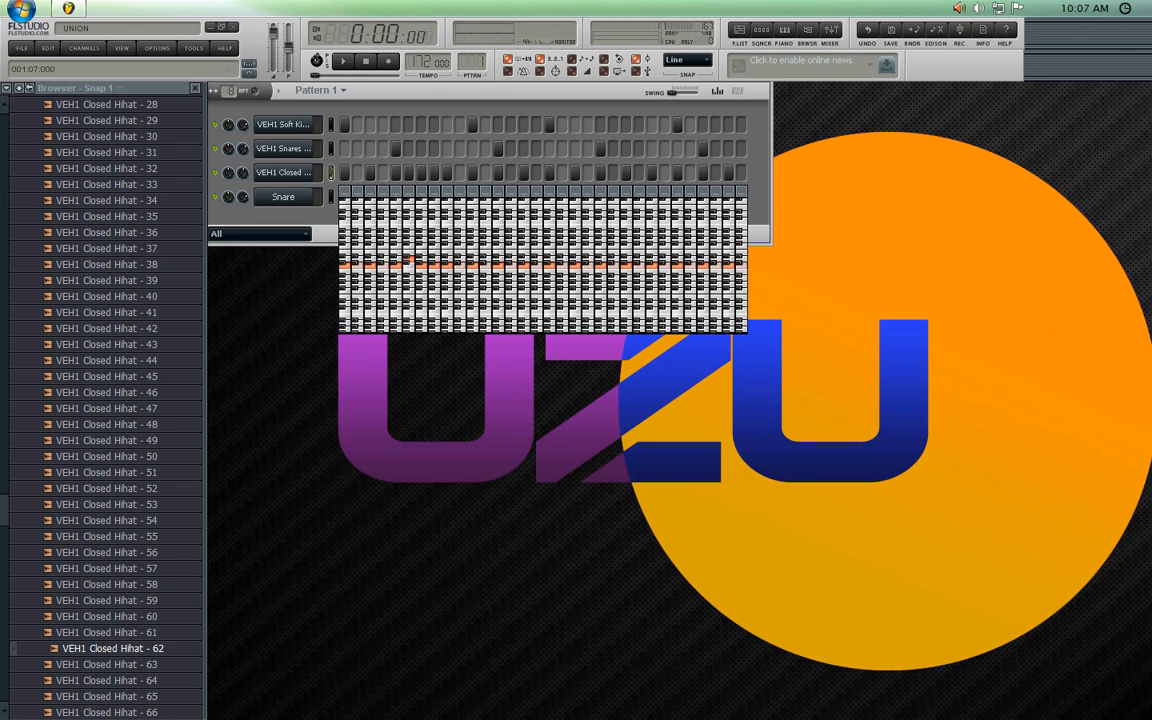
key(space)
key(space)
key(space)
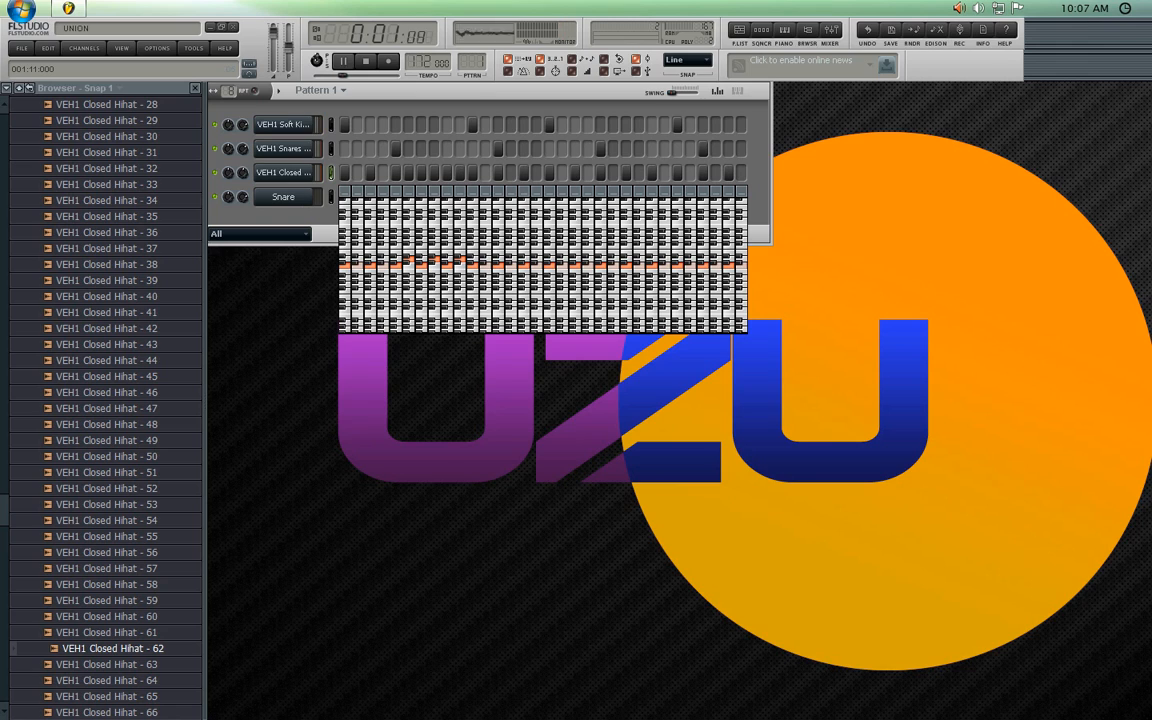
key(space)
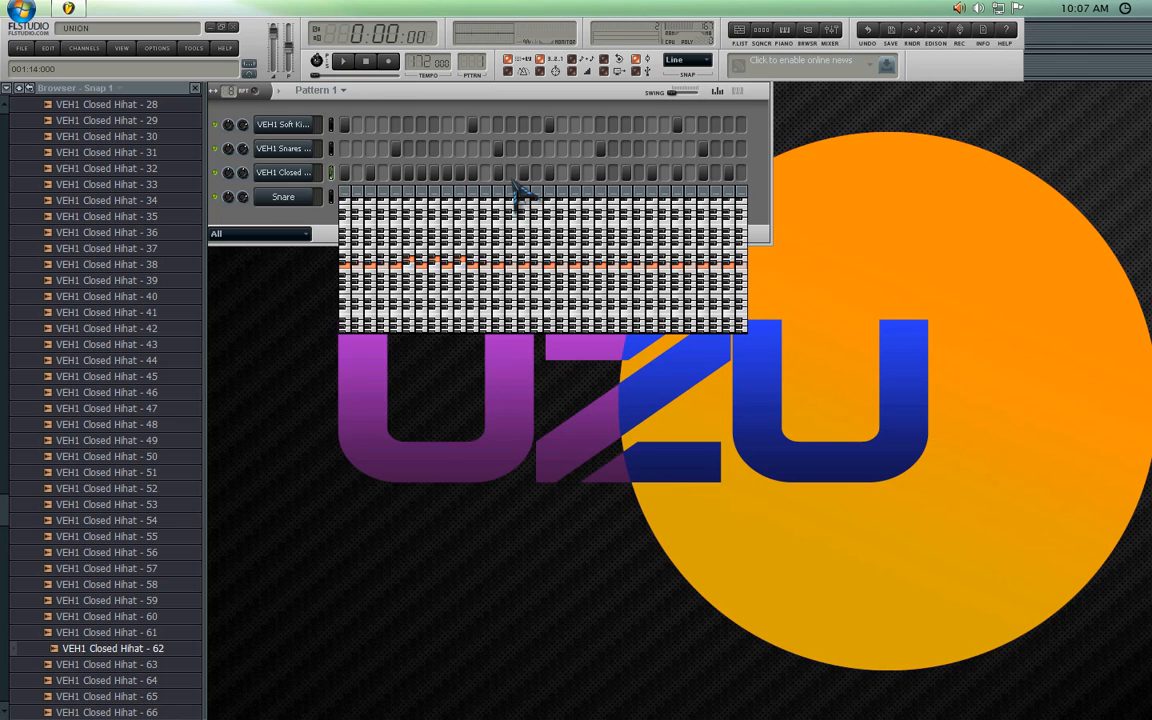
- Add a higher-pitched closed hi-hat hit on step 16 and remove the hit on step 6
key(space)
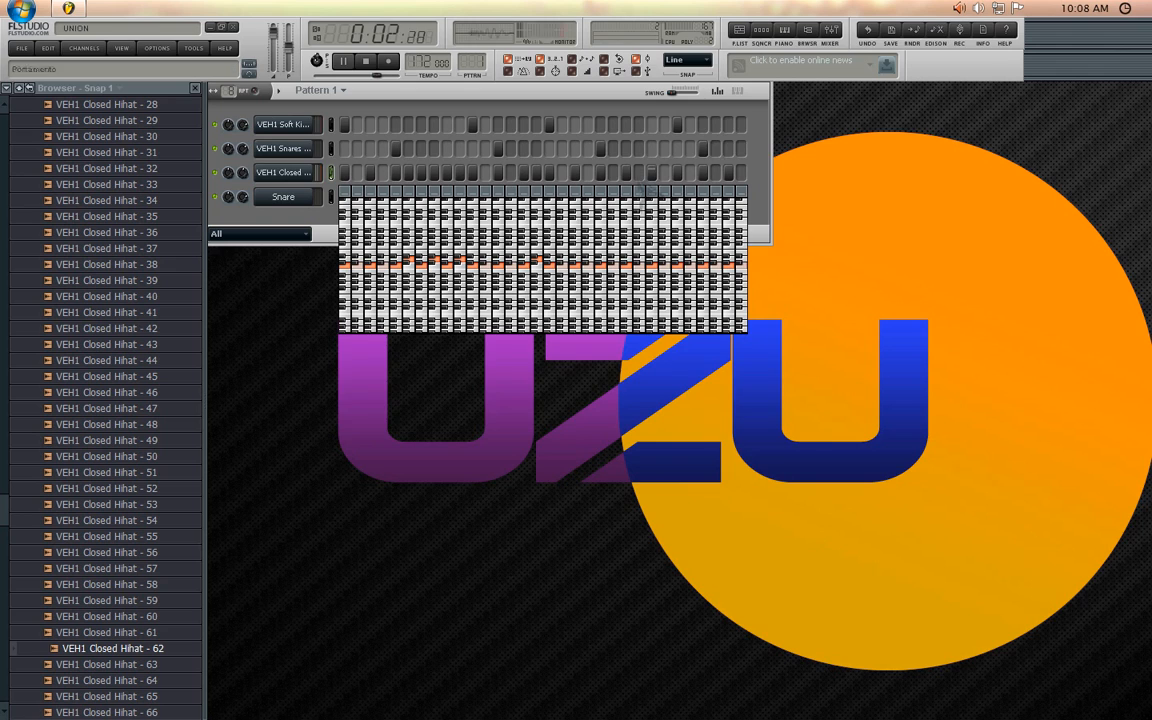
click(717, 91)
click(717, 91)
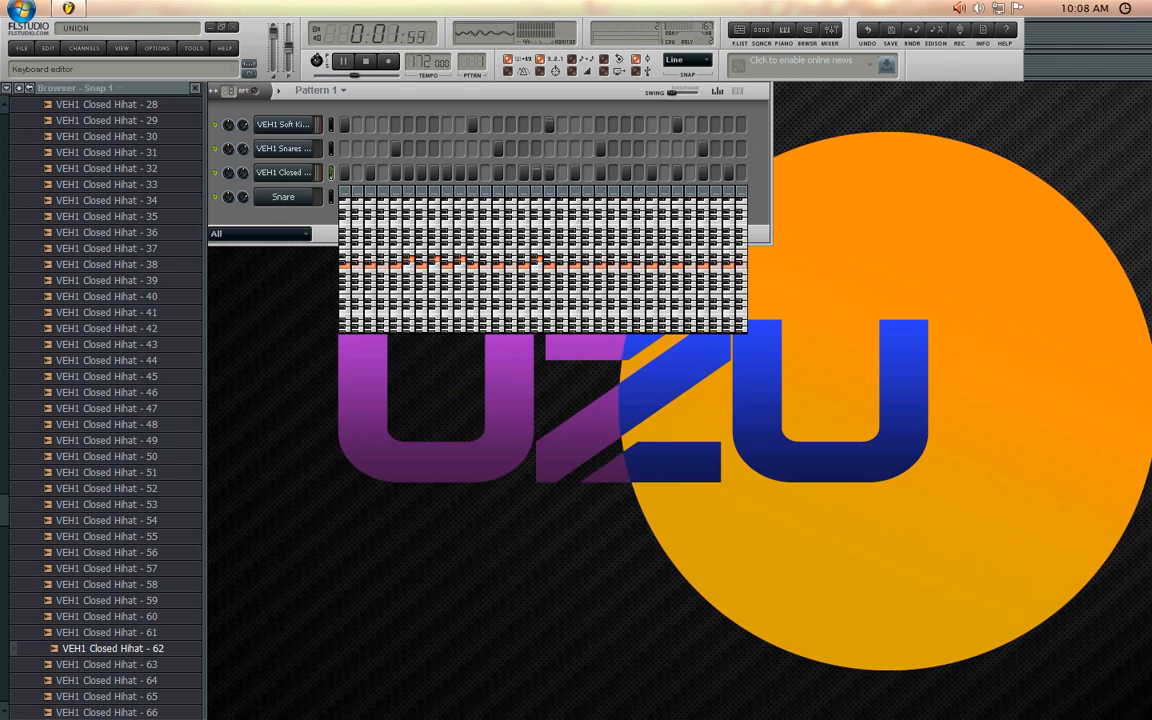
key(space)
key(space)
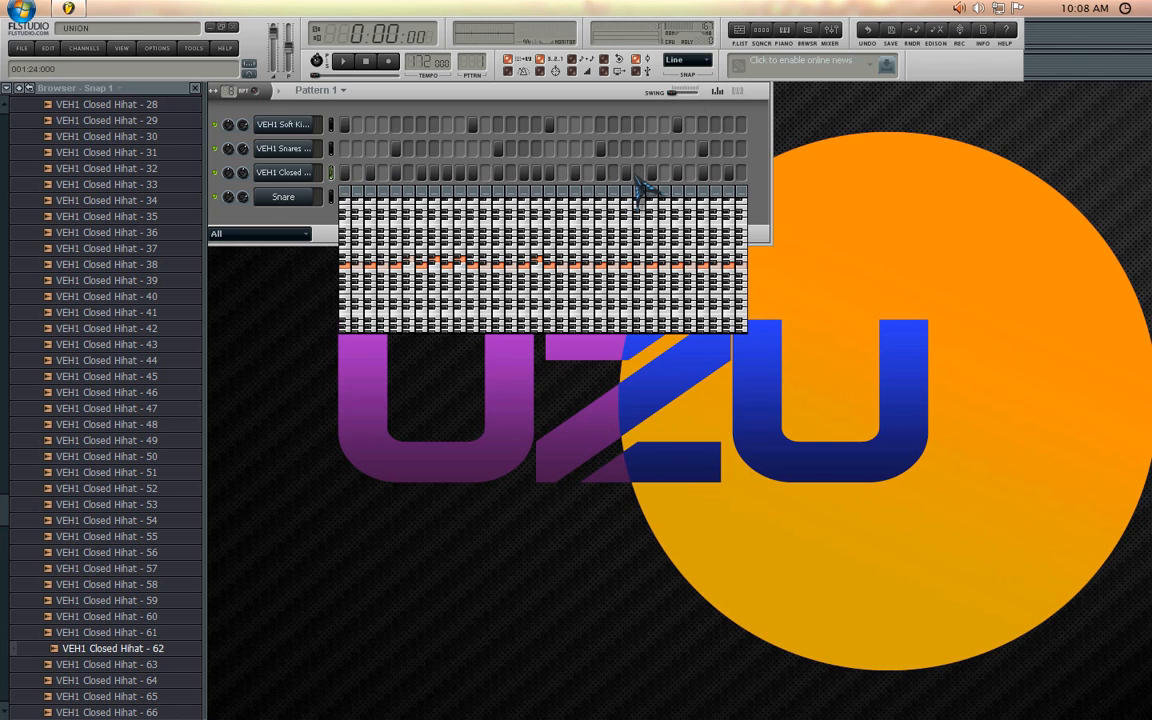
- Add a higher-pitched closed hi-hat hit on step 26 and a normal one on step 32, closing the step editors after playback
key(space)
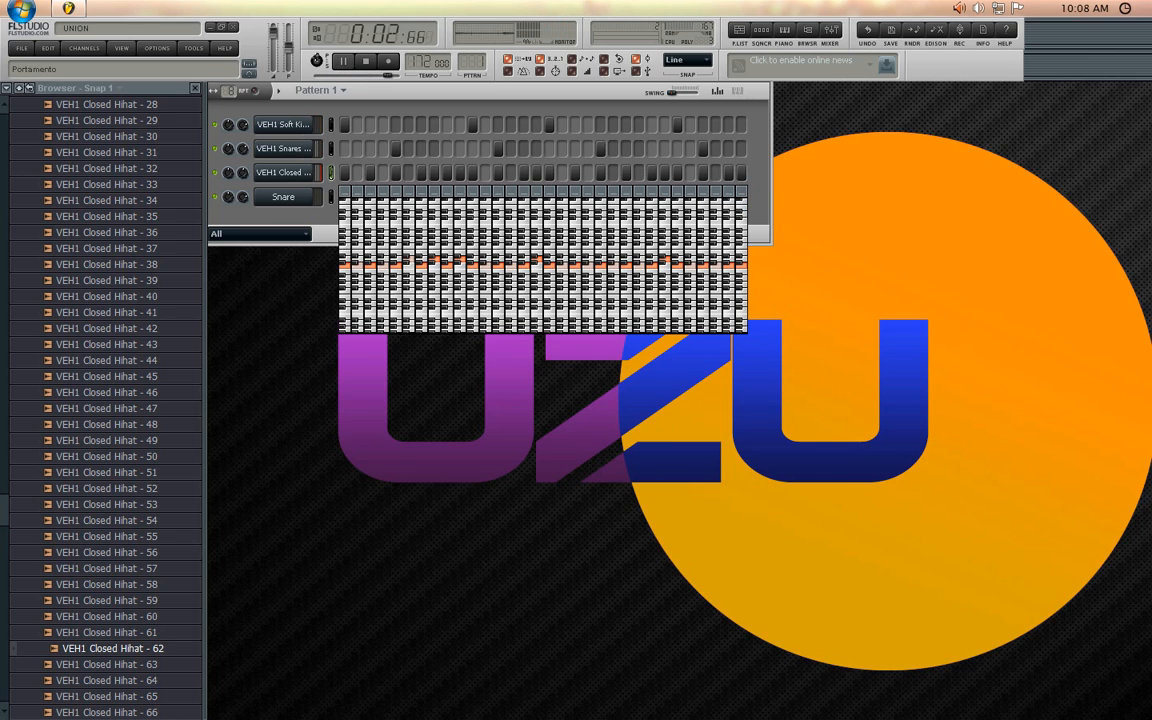
click(717, 91)
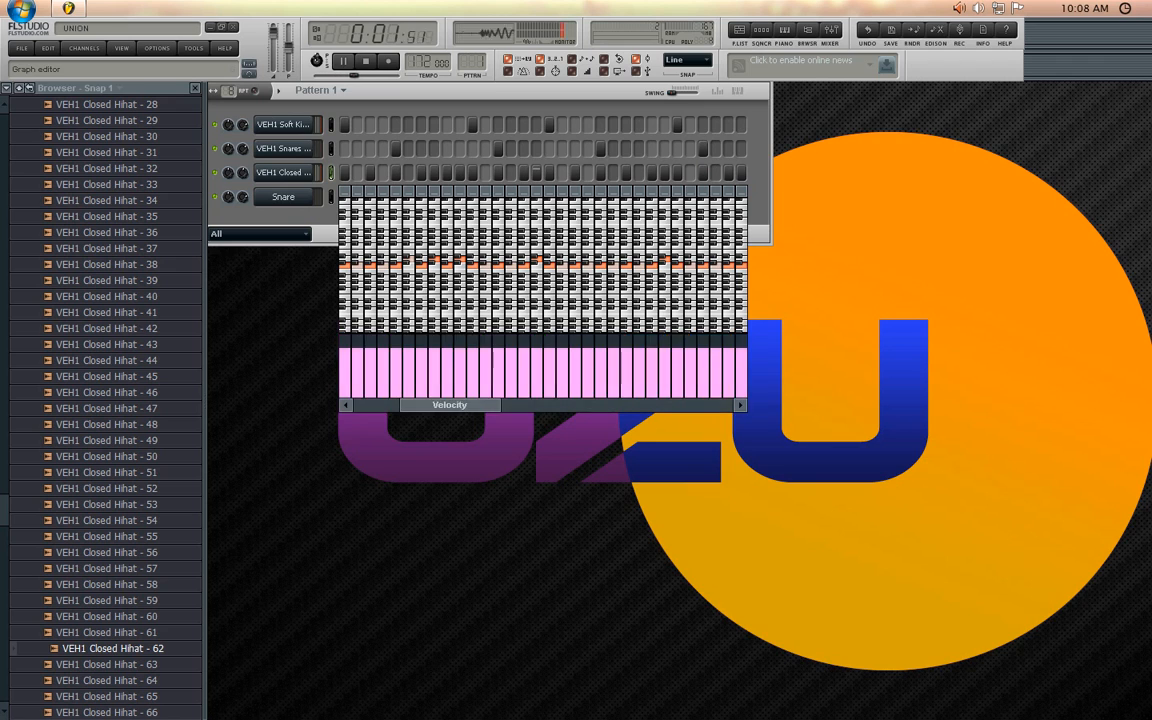
click(717, 91)
click(737, 91)
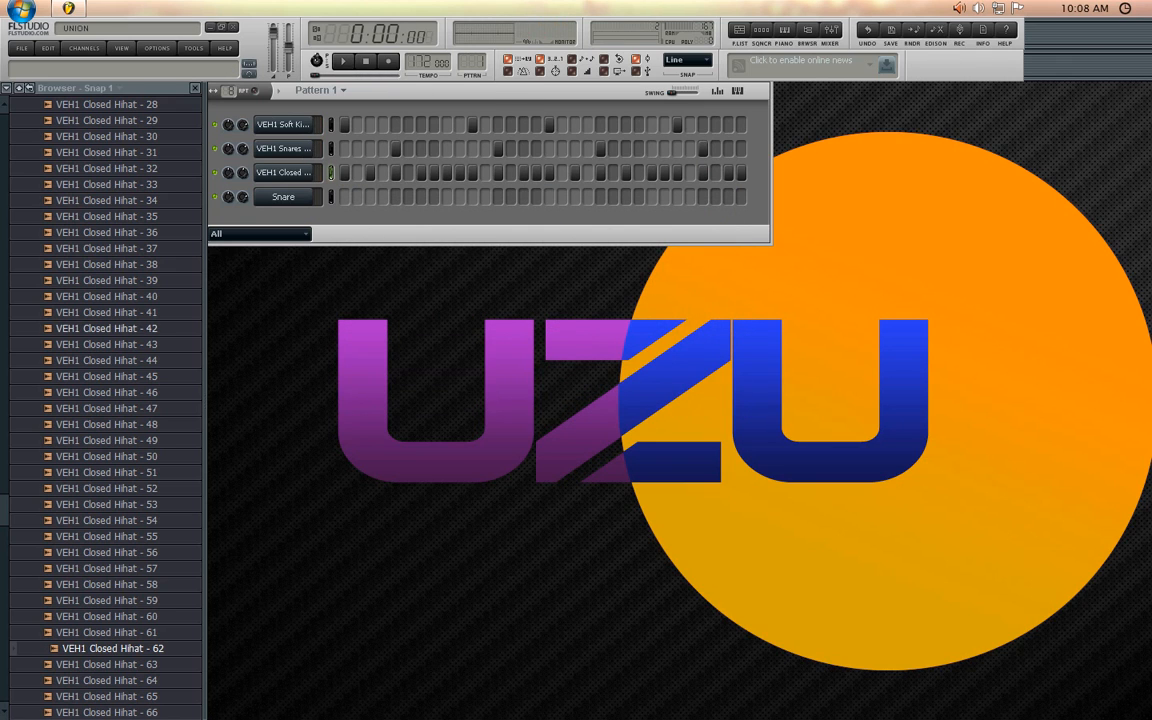
- Audition VEH1 Closed Hihat - 45, 46 and several lower-numbered samples in the browser
click(130, 376)
click(130, 392)
scroll(130, 380, up, 3)
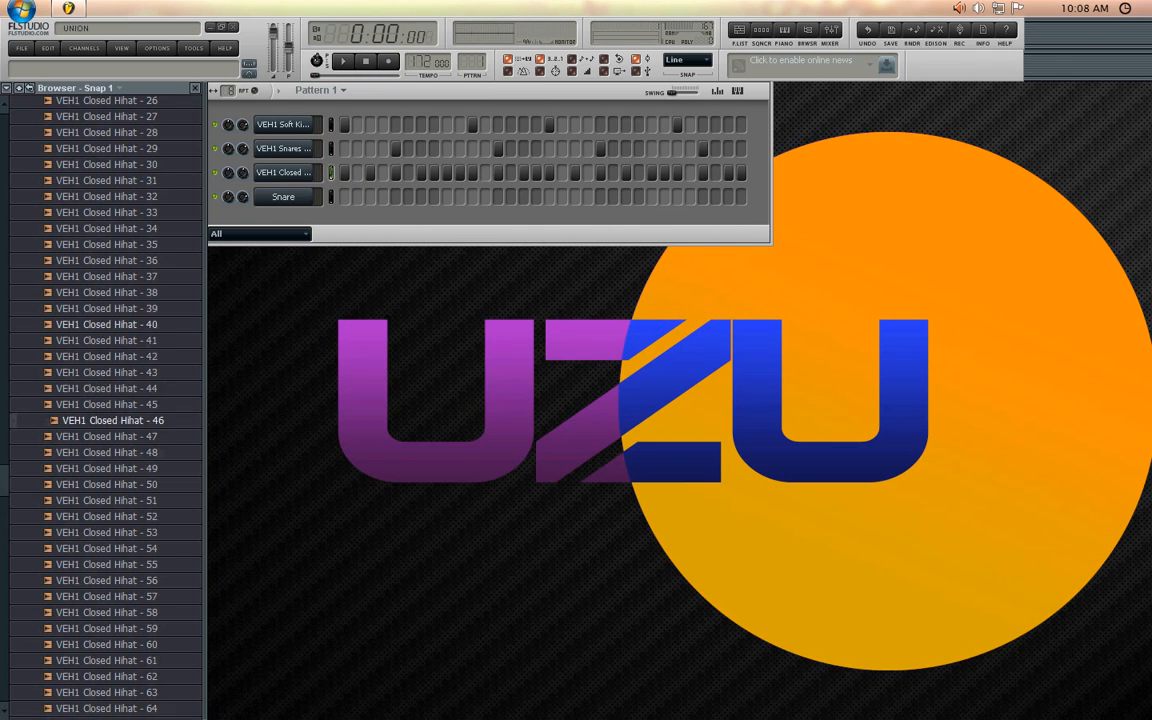
click(130, 328)
scroll(130, 328, up, 1)
click(130, 329)
click(130, 344)
click(130, 329)
scroll(100, 400, down, 20)
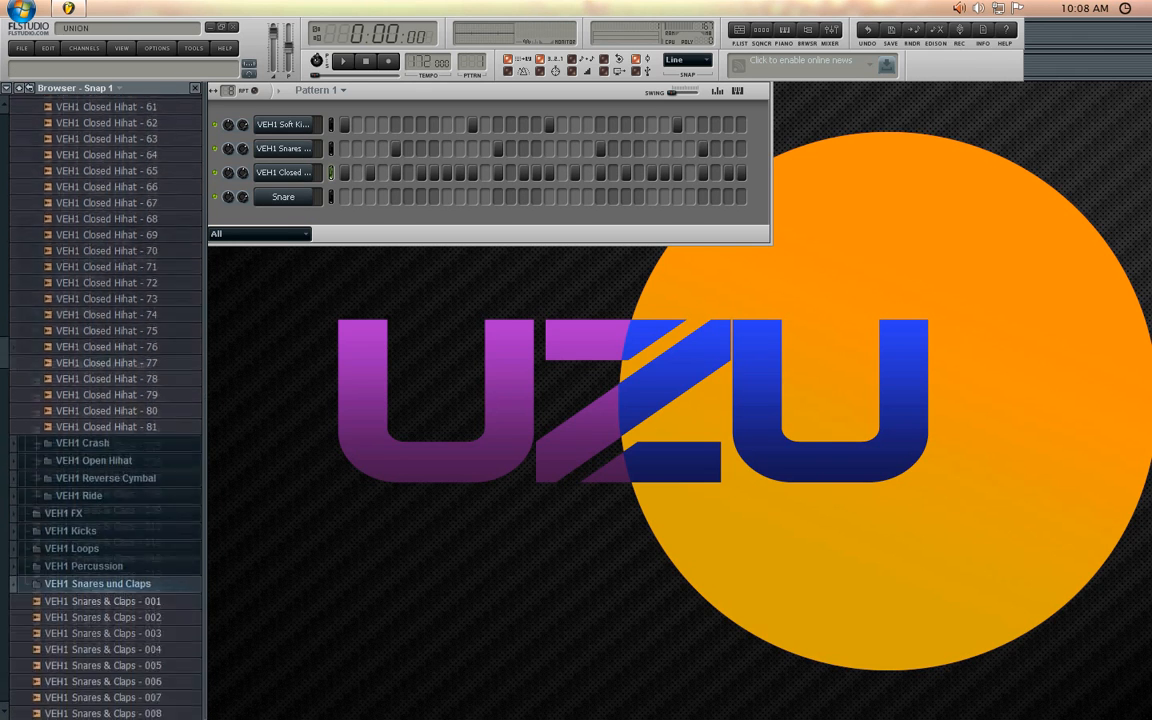
- Audition the VEH1 Closed Hihat samples between 63 and 81 for an alternative hi-hat sound
scroll(110, 480, up, 10)
click(112, 523)
click(112, 555)
click(112, 540)
click(130, 588)
click(140, 604)
click(142, 620)
click(142, 635)
click(140, 524)
click(140, 508)
click(143, 492)
click(143, 476)
click(144, 460)
click(145, 444)
click(146, 428)
click(146, 413)
click(148, 428)
key(Up)
key(Up)
key(Up)
key(Up)
drag(112, 363, 130, 392)
key(Up)
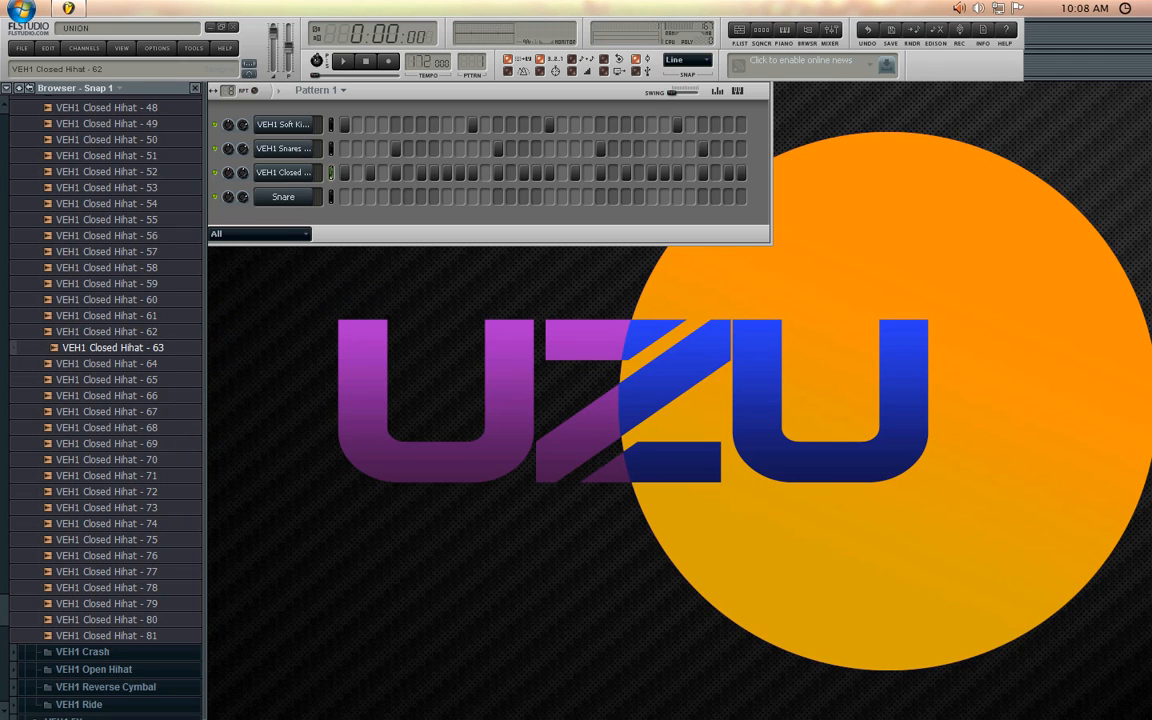
- Collapse the VEH 1 sample folders and open VEH2 Closed Hihats inside the VEH 2 cymbals folder
scroll(110, 356, up, 15)
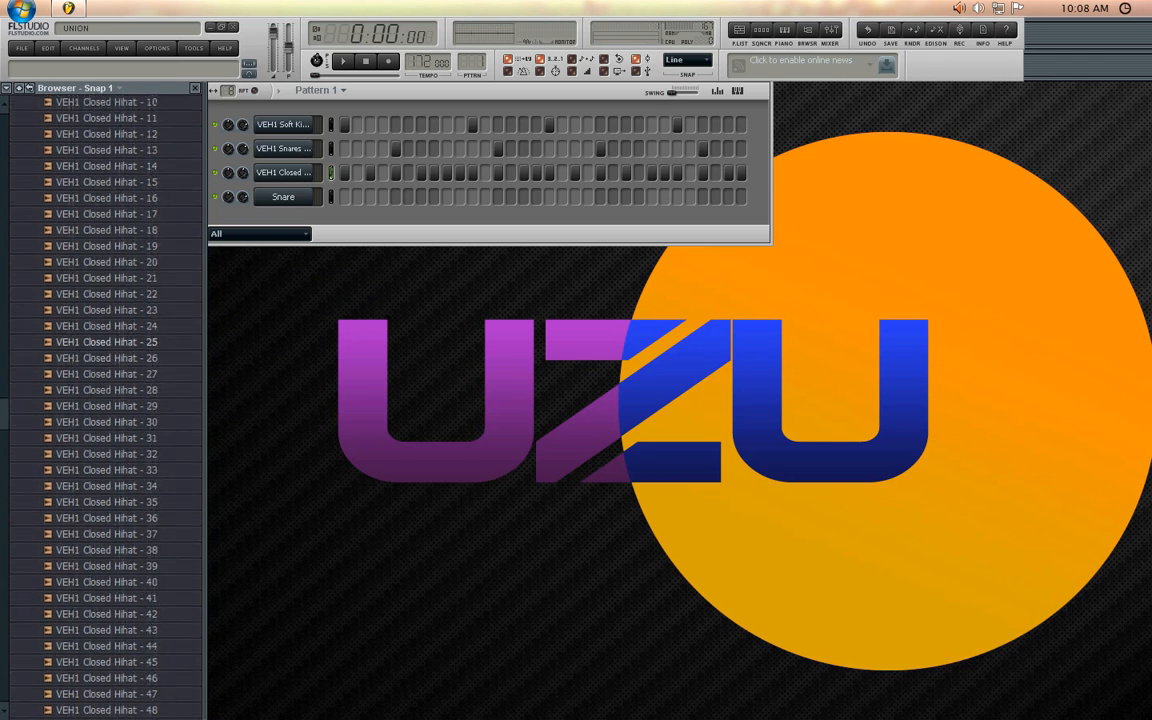
scroll(106, 356, up, 2)
click(100, 346)
click(90, 341)
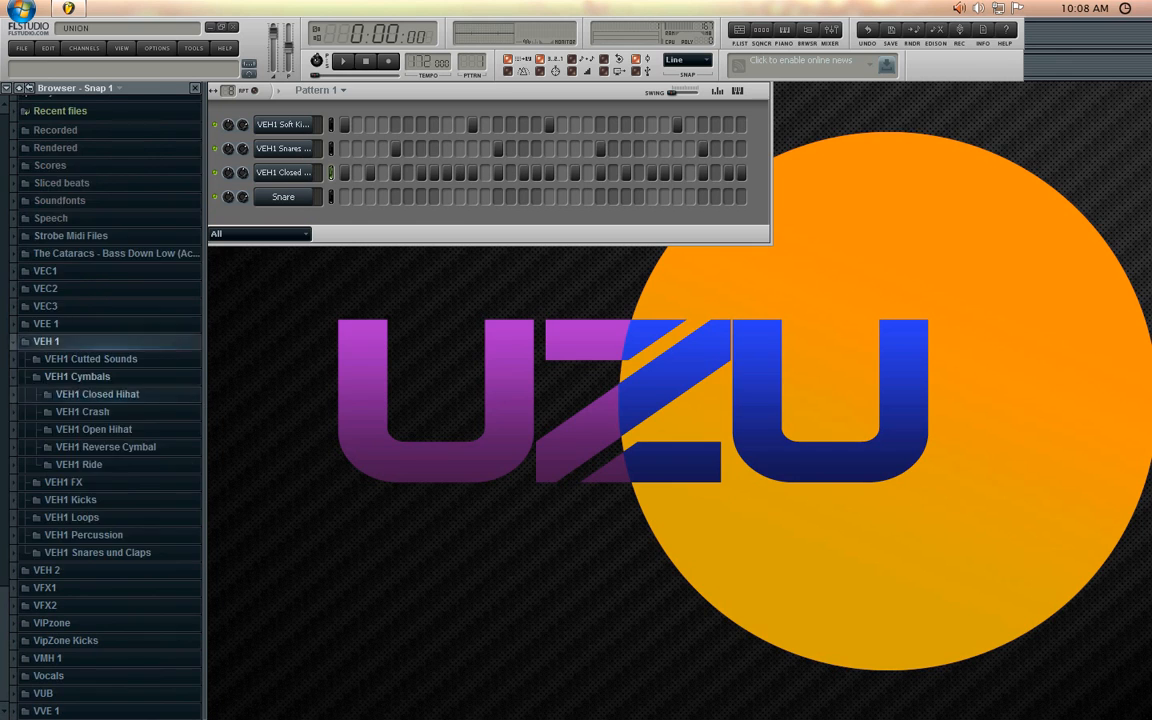
click(80, 569)
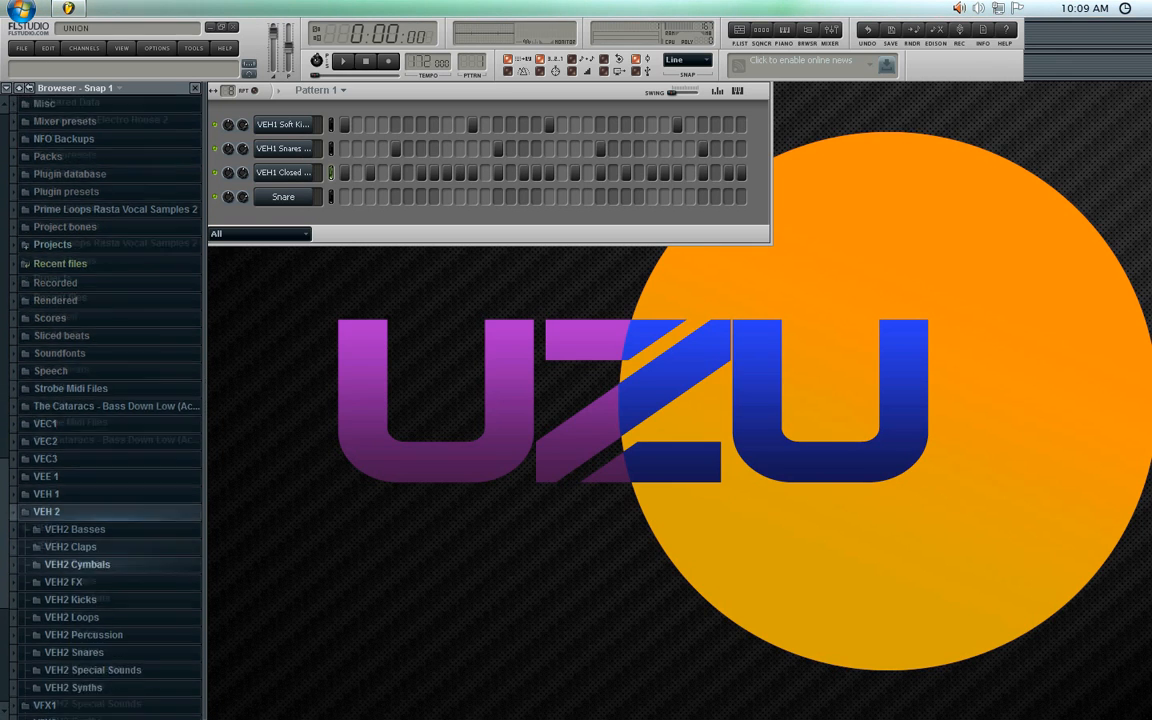
click(80, 541)
click(100, 557)
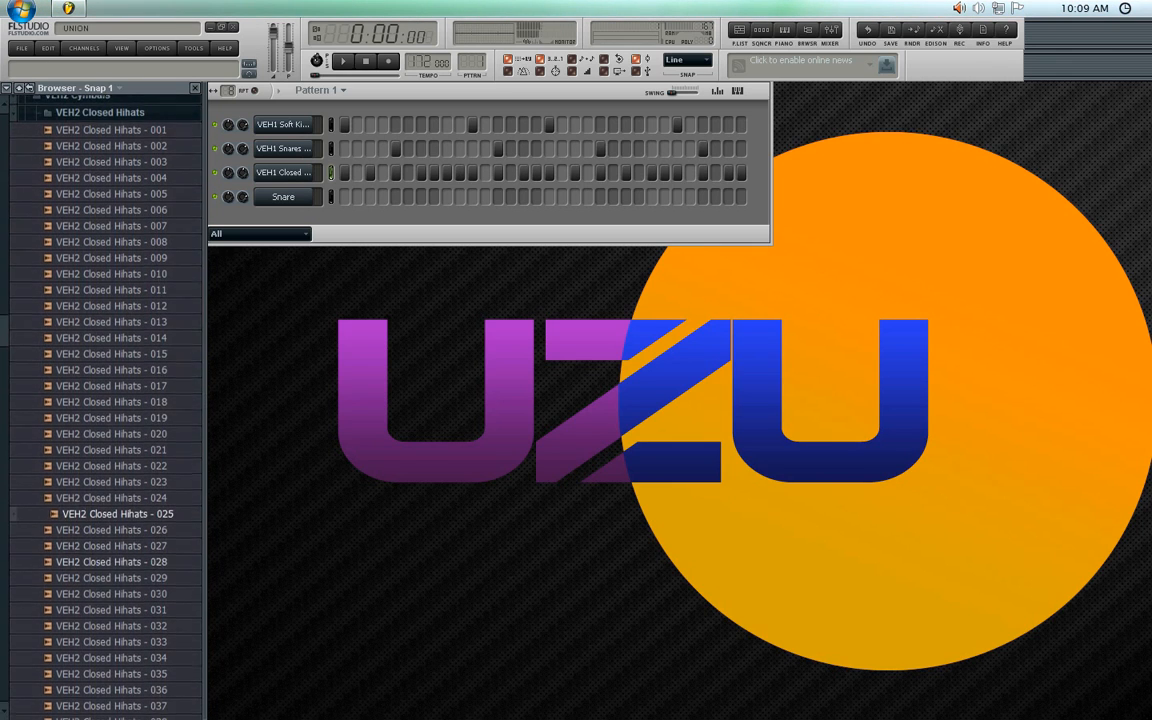
- Audition the VEH2 Closed Hihats samples from 025 to 049 in the browser
click(112, 611)
key(Down)
key(Down)
key(Down)
key(Down)
key(Down)
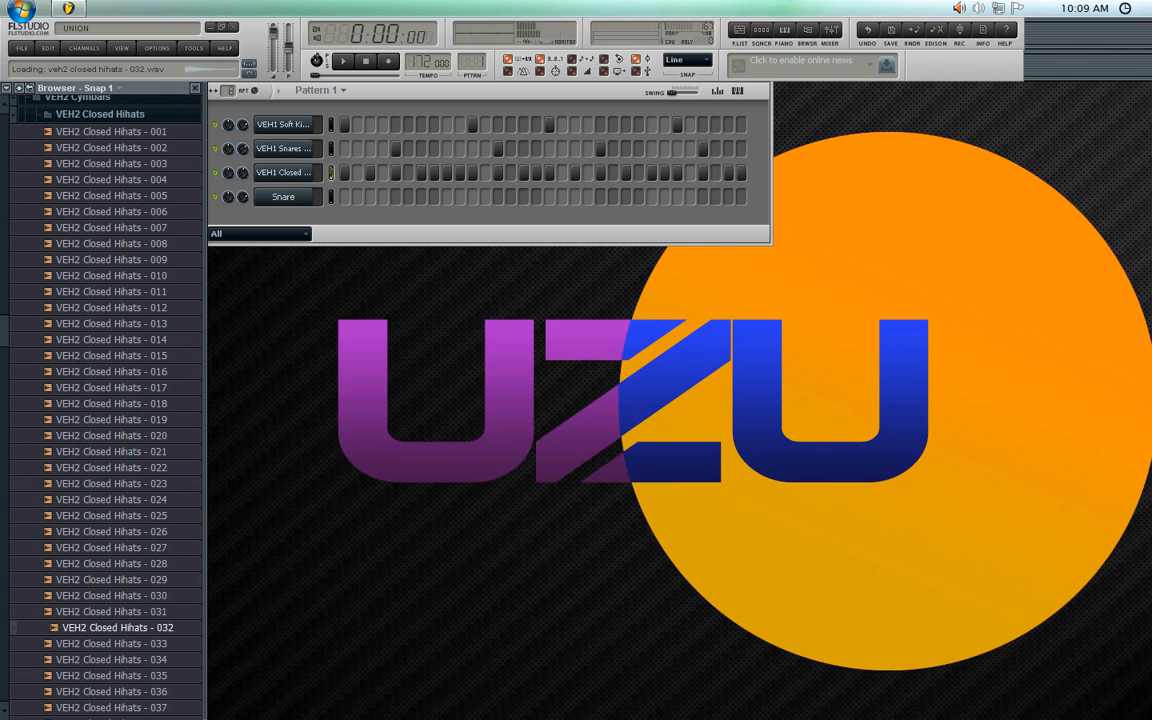
key(Down)
key(Down)
key(Down)
key(Down)
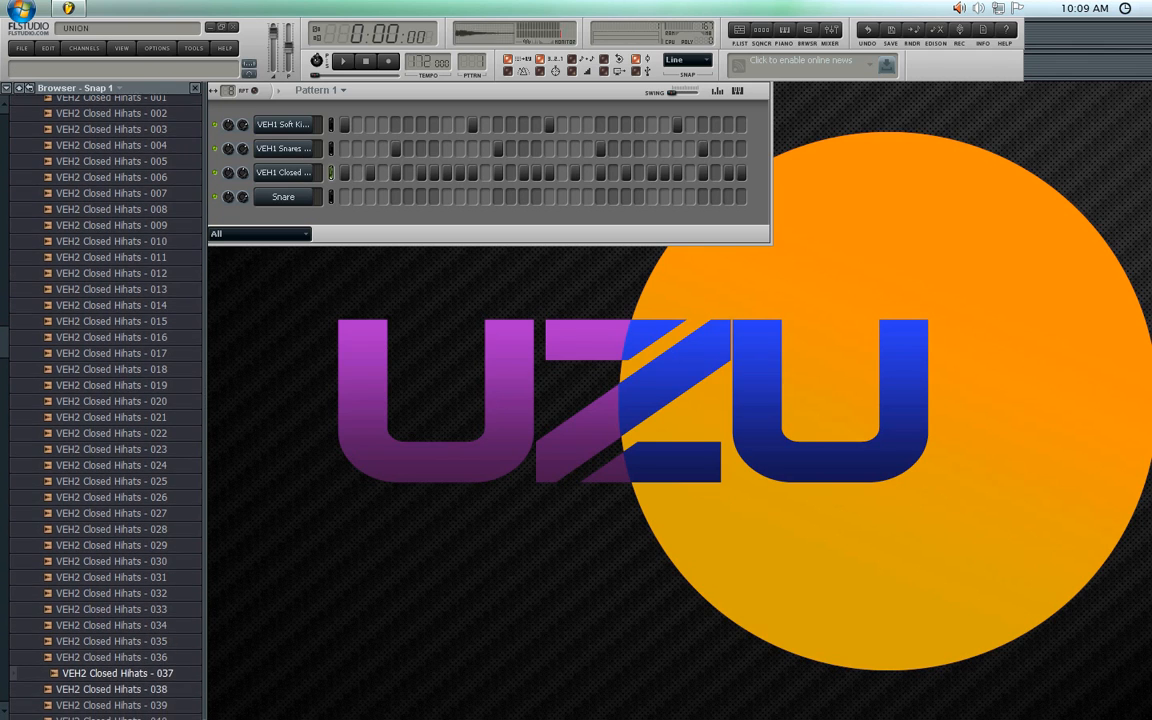
key(Down)
key(Down)
key(Down)
key(Down)
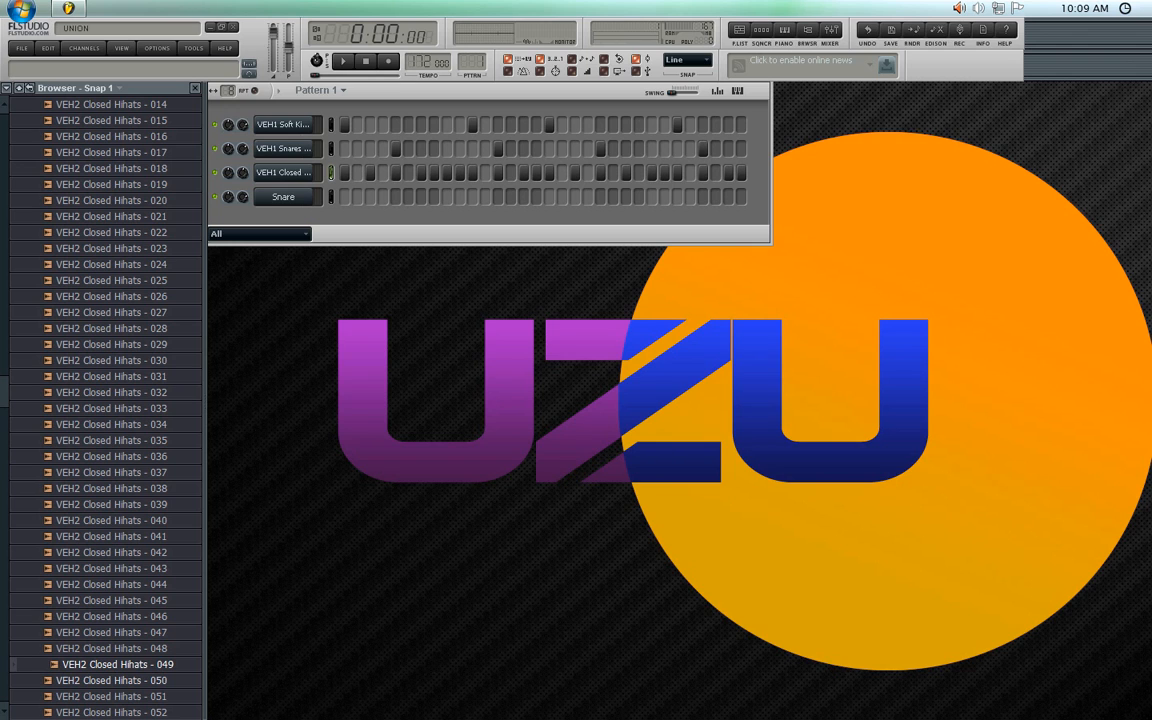
- Continue auditioning the VEH2 Closed Hihats samples up to 066
scroll(100, 664, down, 3)
scroll(100, 664, down, 5)
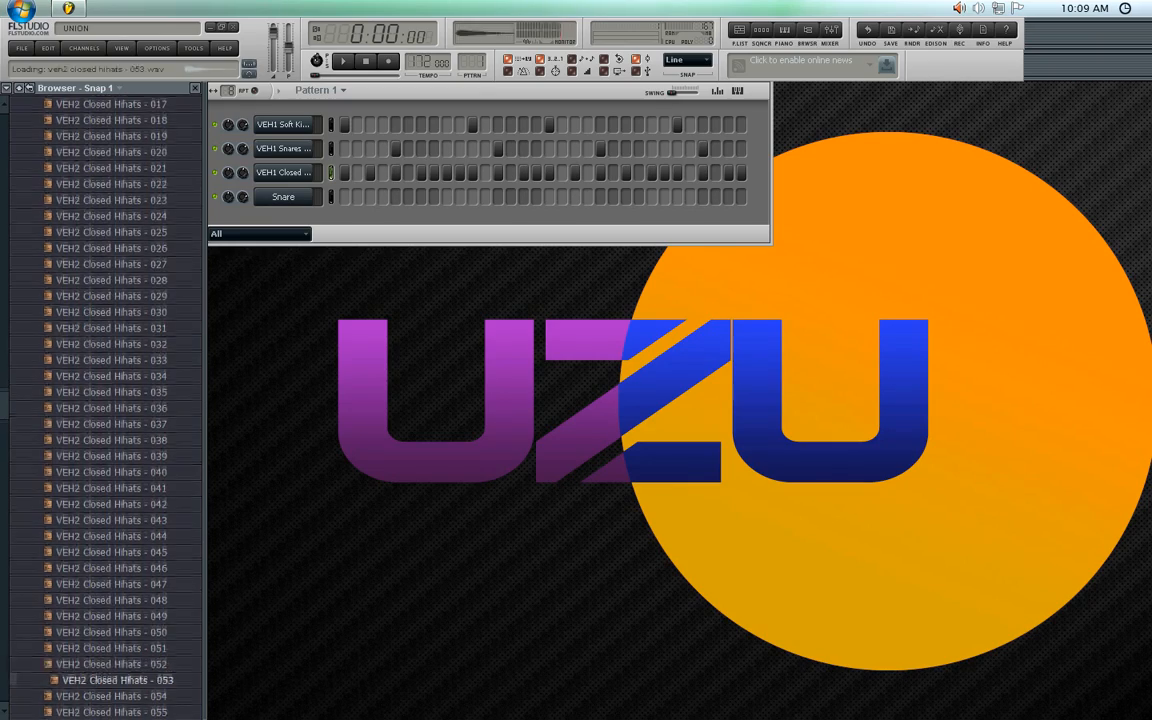
scroll(100, 675, down, 6)
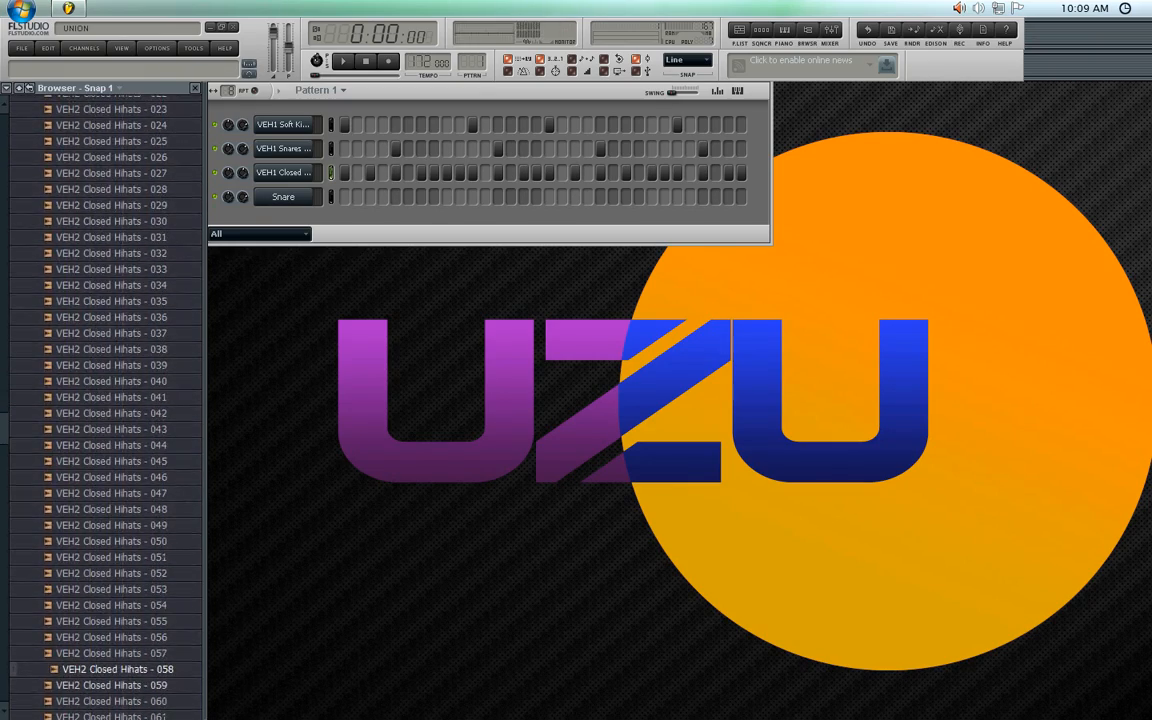
scroll(100, 670, down, 6)
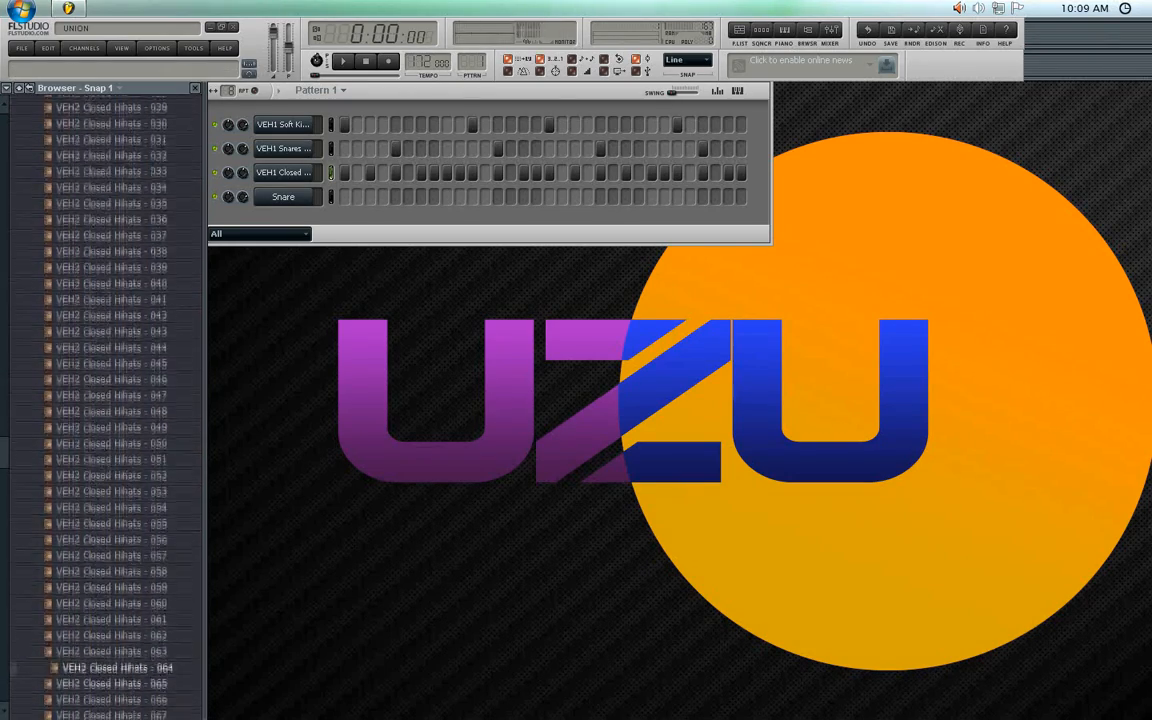
scroll(100, 665, up, 2)
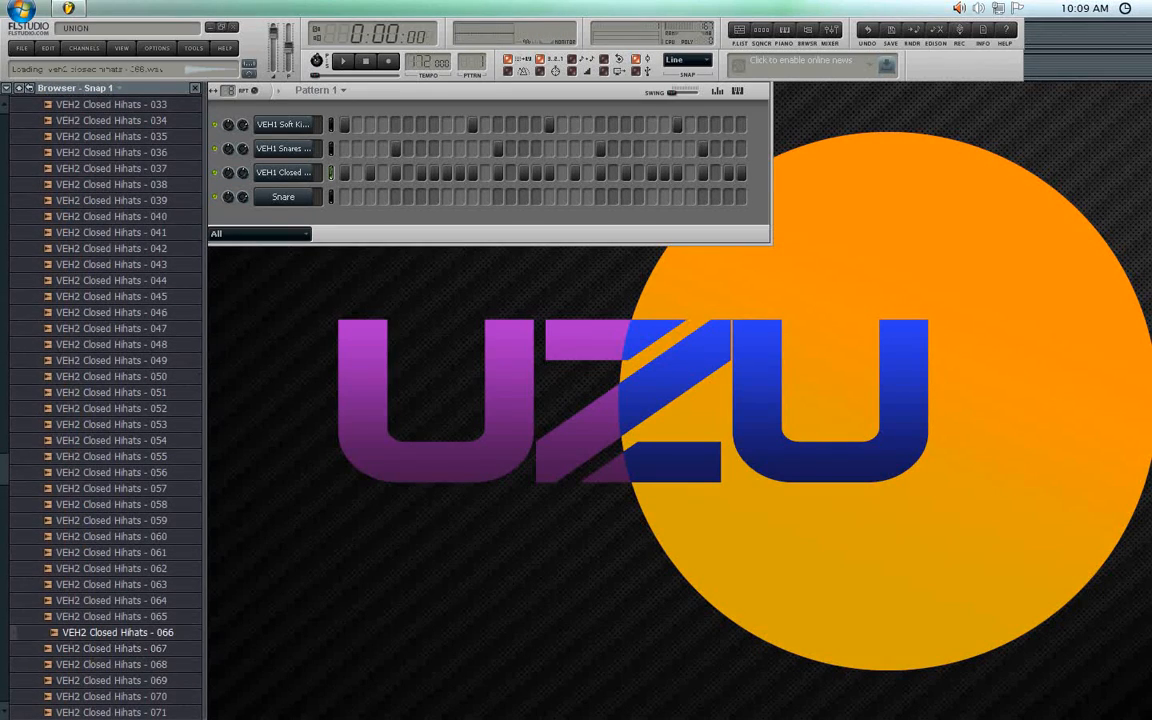
- Load VEH2 Closed Hihats - 066 into the Snare channel and lower the VEH1 Closed Hihat channel's volume during playback
drag(115, 632, 283, 196)
key(space)
drag(243, 173, 243, 190)
key(space)
- Add Soundgoodizer to effect slot 2 of the VEH1 Closed Hihat's mixer track, Insert 3, and listen to the beat with it
click(270, 172)
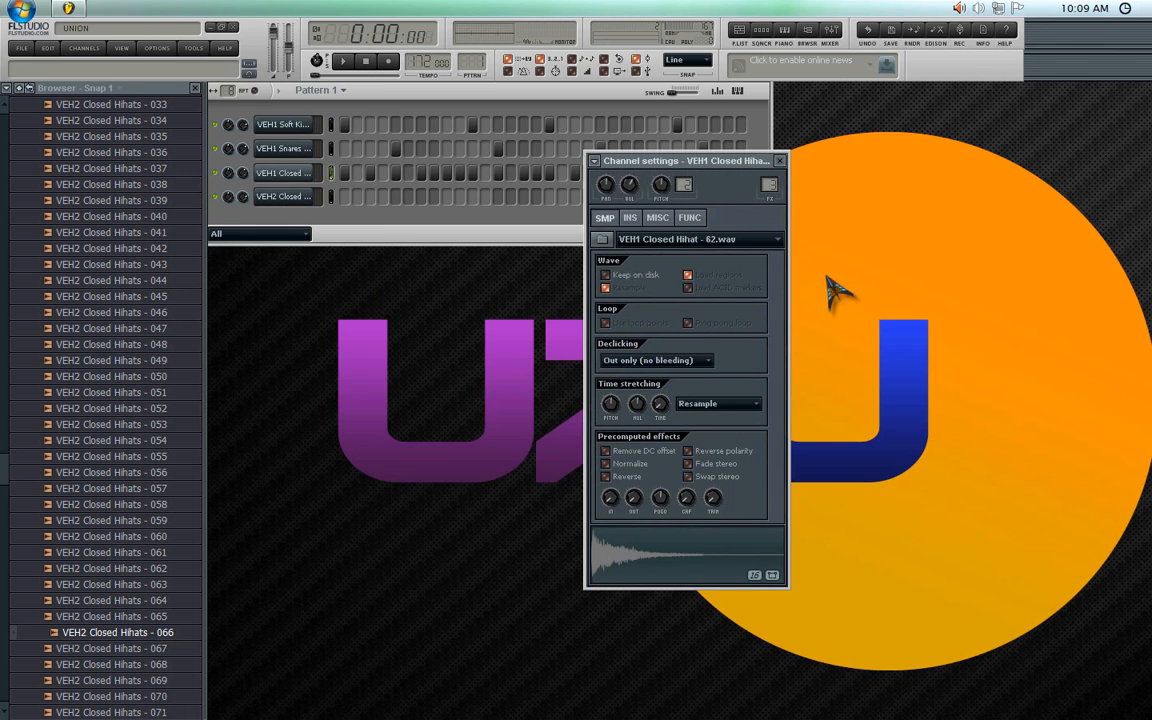
key(F9)
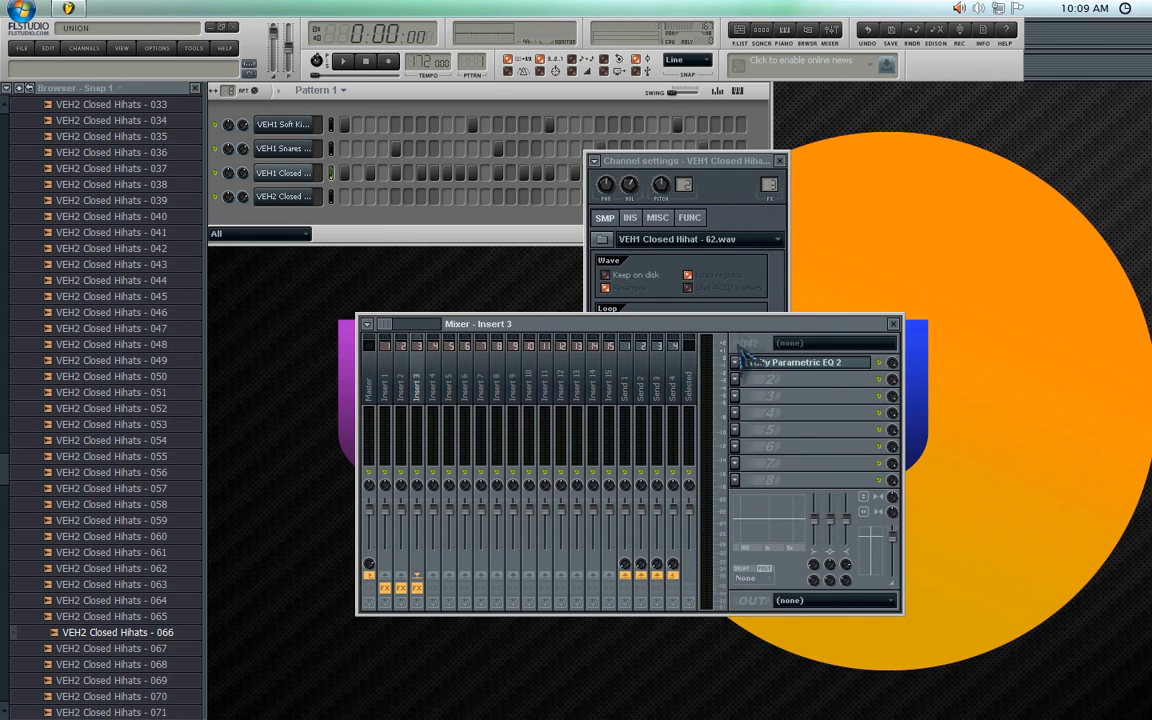
click(735, 378)
mouse_move(741, 392)
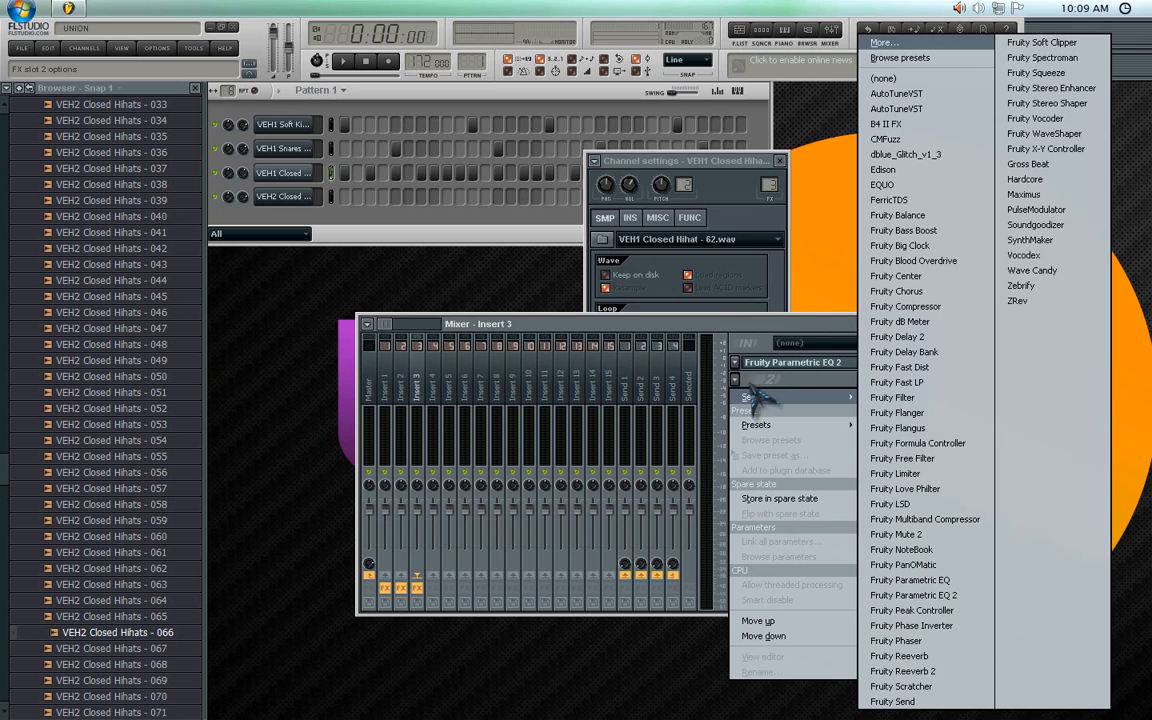
click(1035, 224)
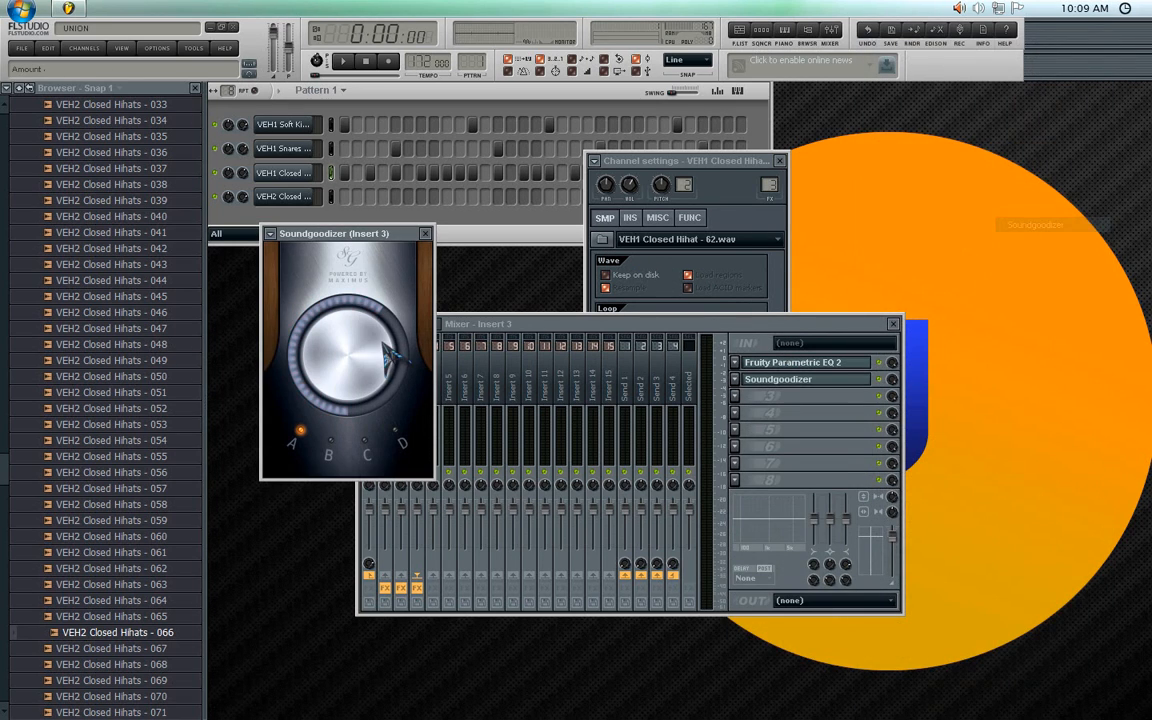
key(space)
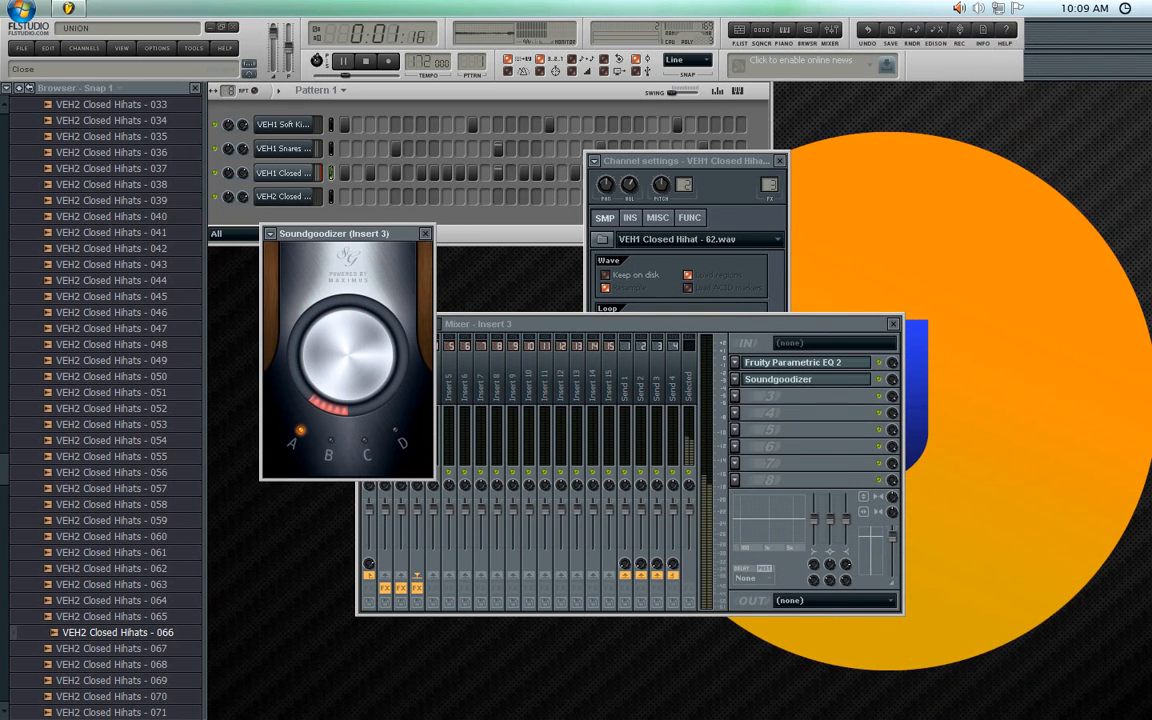
click(425, 233)
click(779, 161)
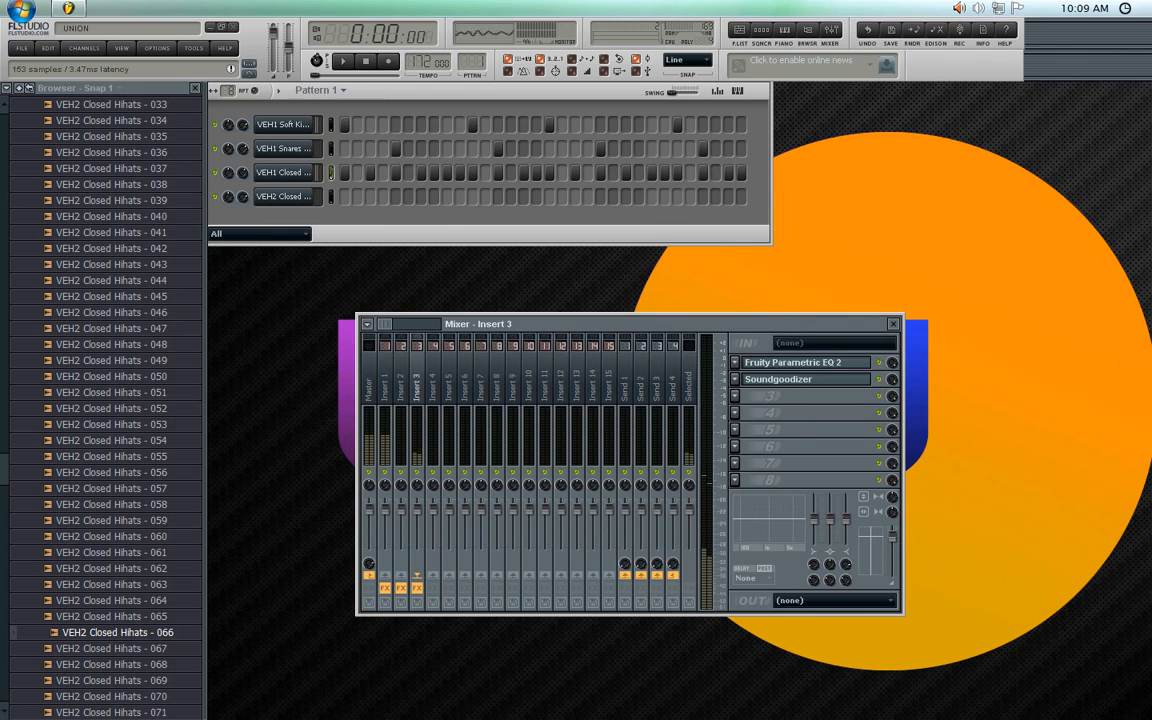
key(space)
- Move Fruity Parametric EQ 2 down to slot 3 on Insert 3 and play the pattern briefly
click(735, 362)
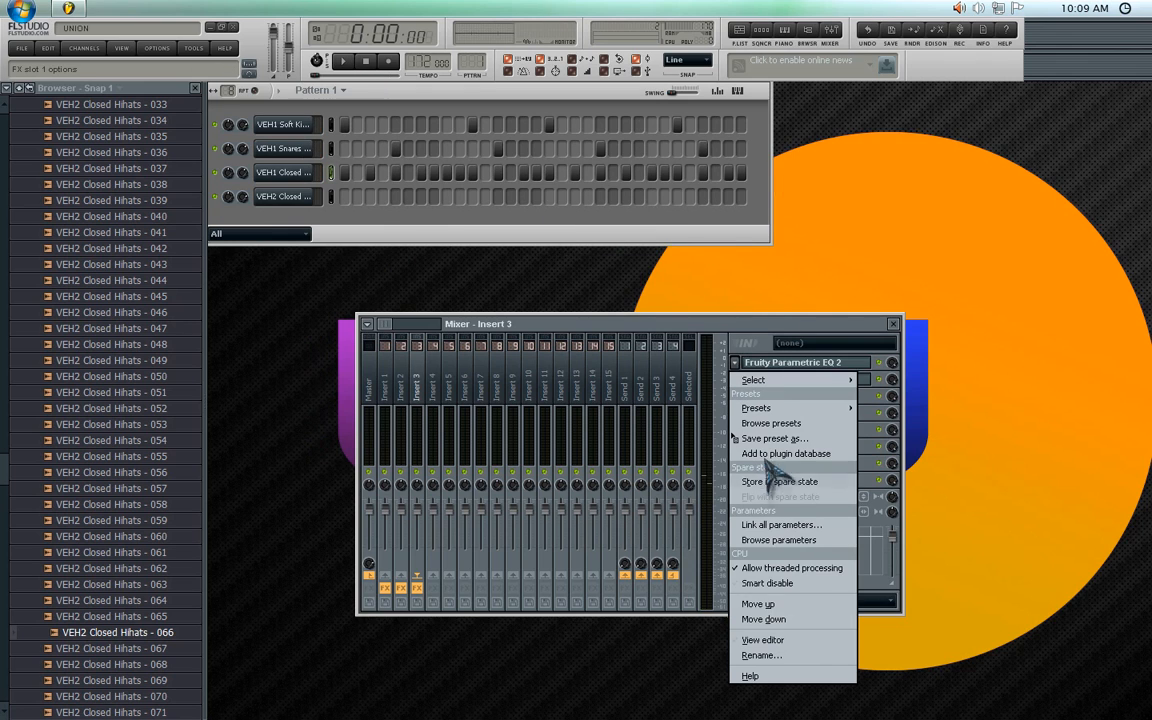
click(790, 619)
click(735, 379)
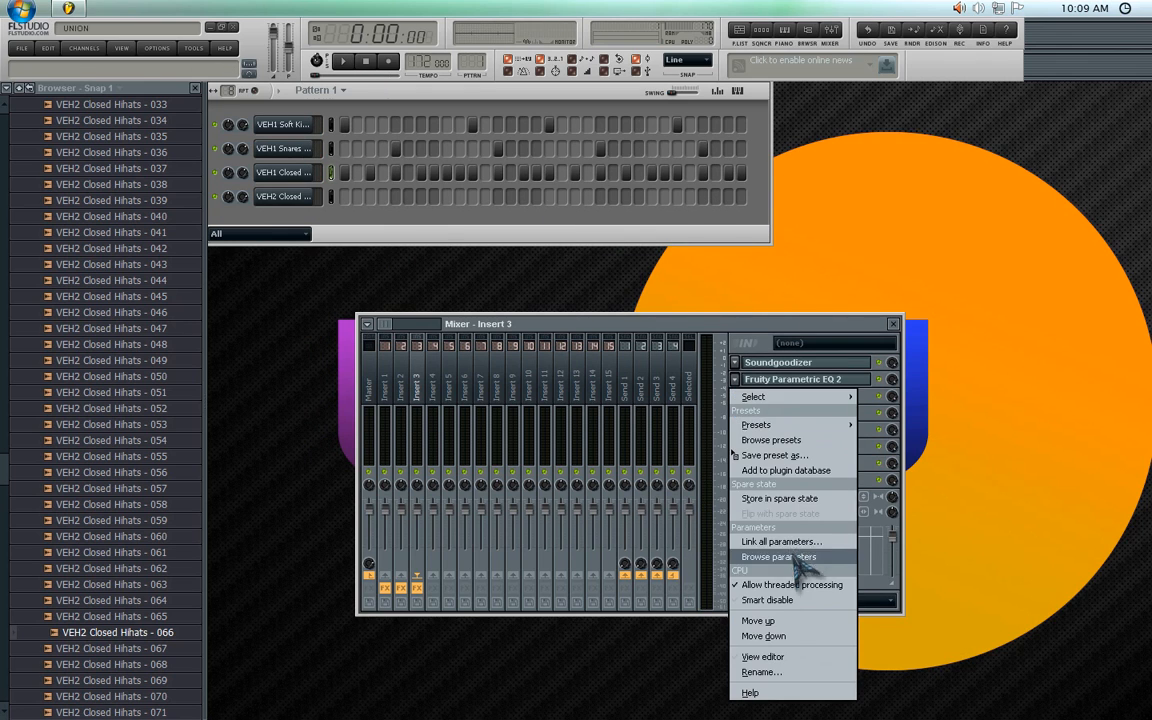
click(797, 637)
key(space)
key(space)
- Add Fruity Delay 2 to the empty slot 2 of Insert 3, lower its input volume during playback and close the mixer
click(735, 379)
mouse_move(790, 397)
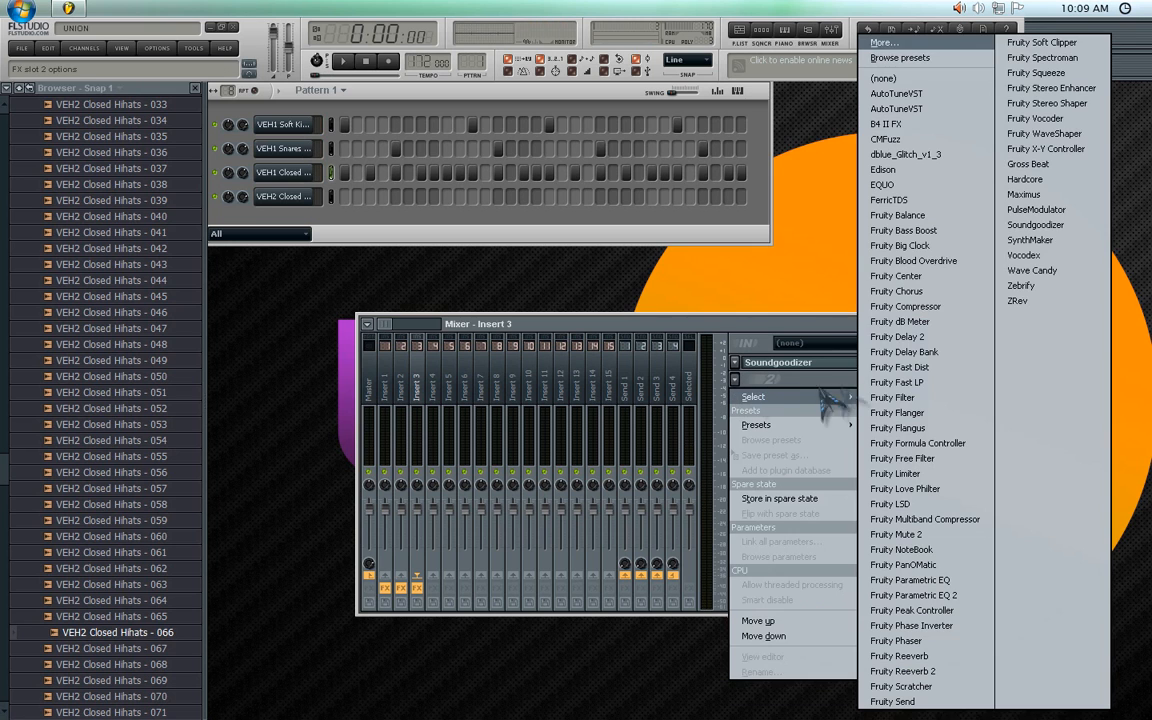
click(935, 340)
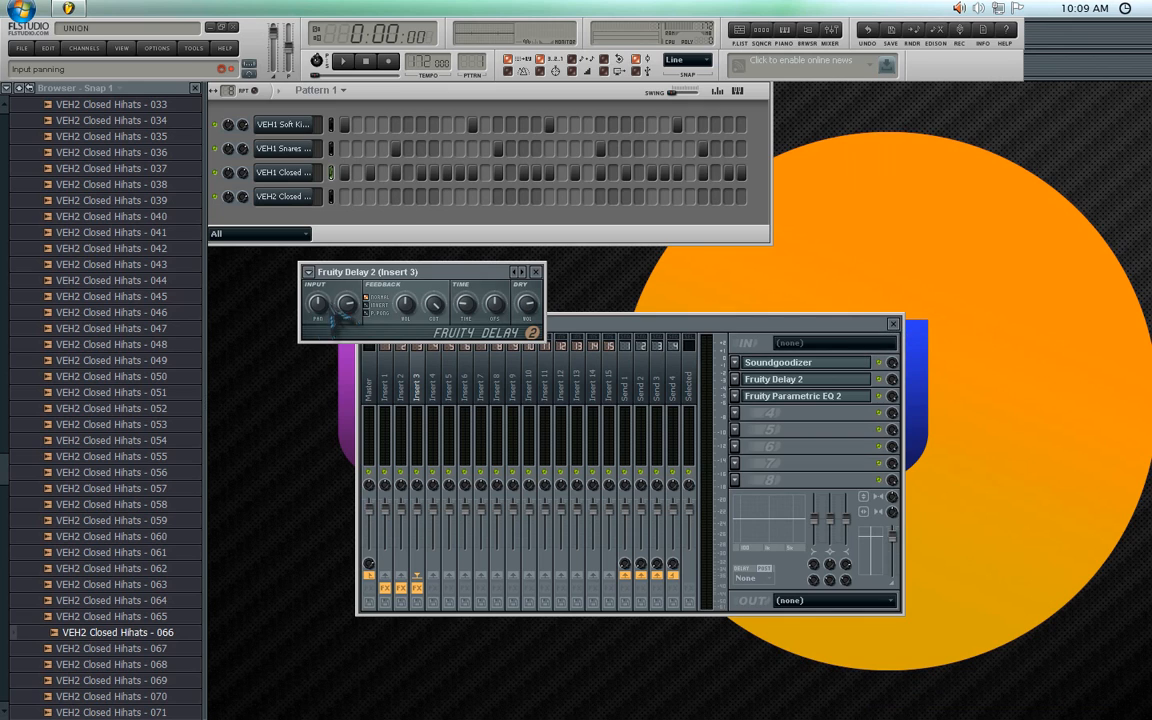
key(space)
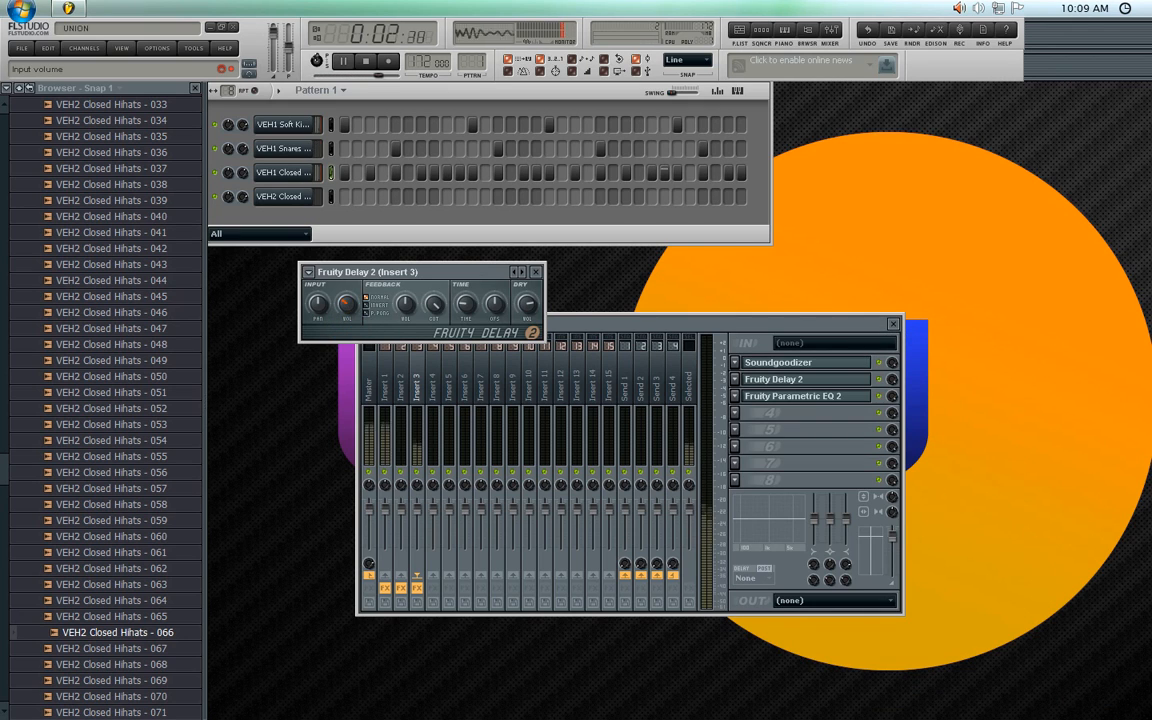
click(536, 271)
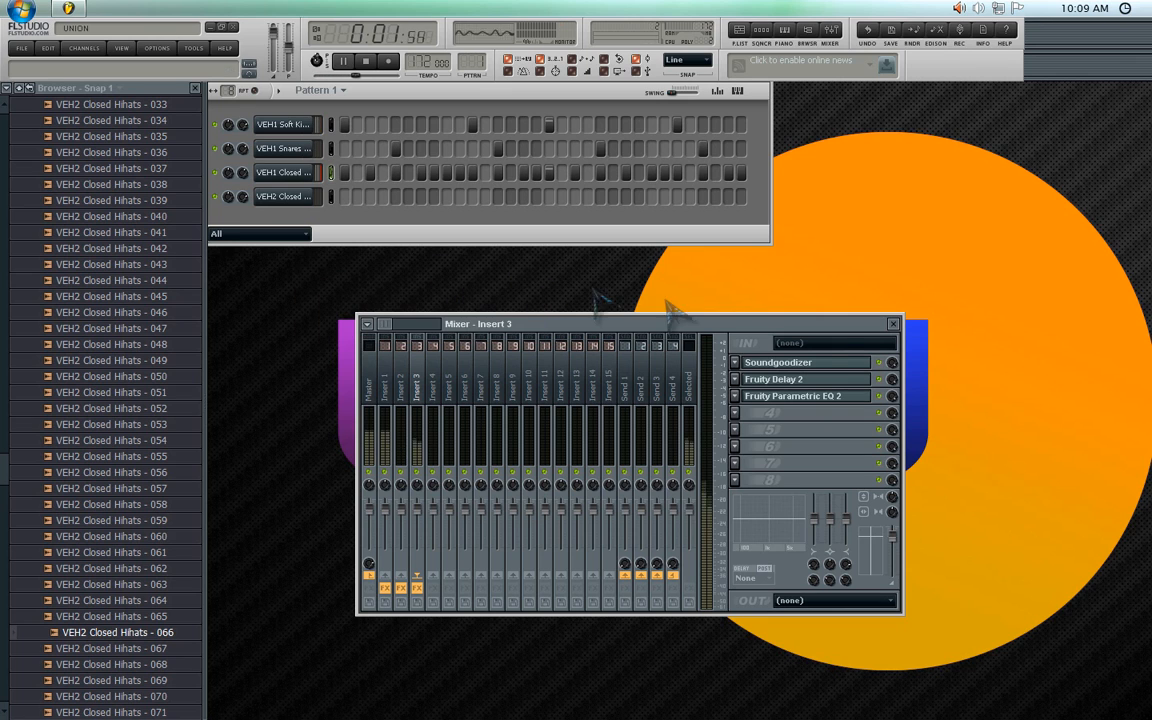
click(894, 324)
- Check the VEH1 Closed Hihat channel's settings during playback, then stop the pattern
click(285, 173)
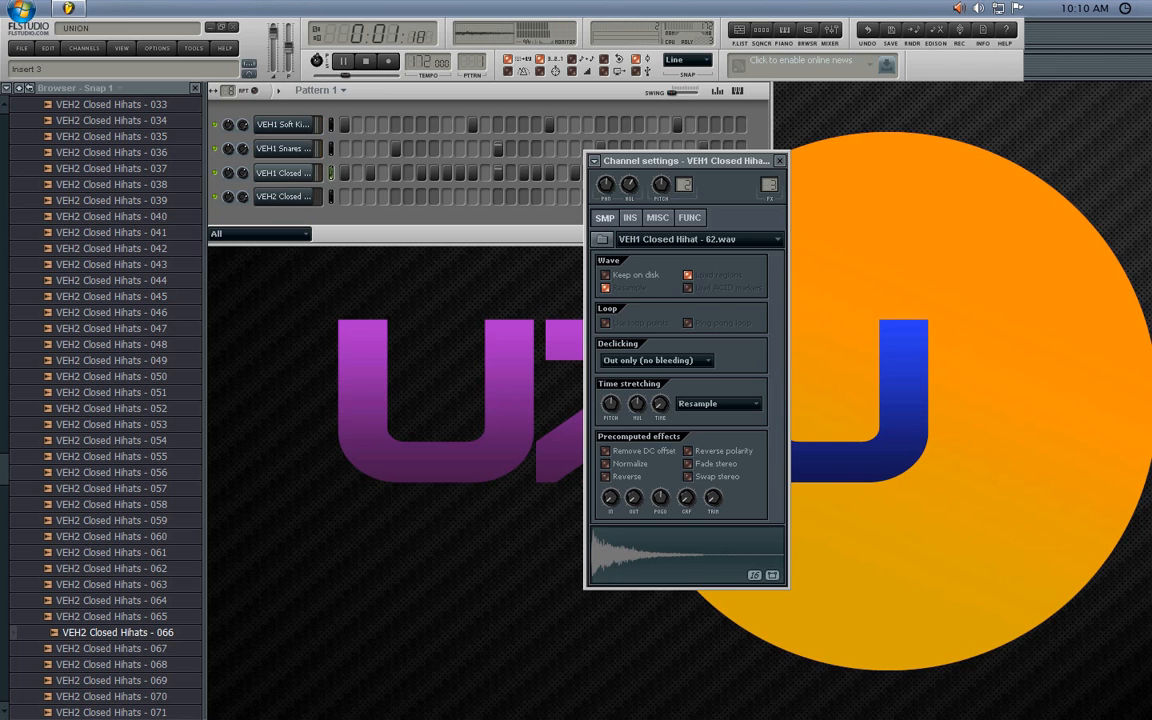
click(780, 161)
key(space)
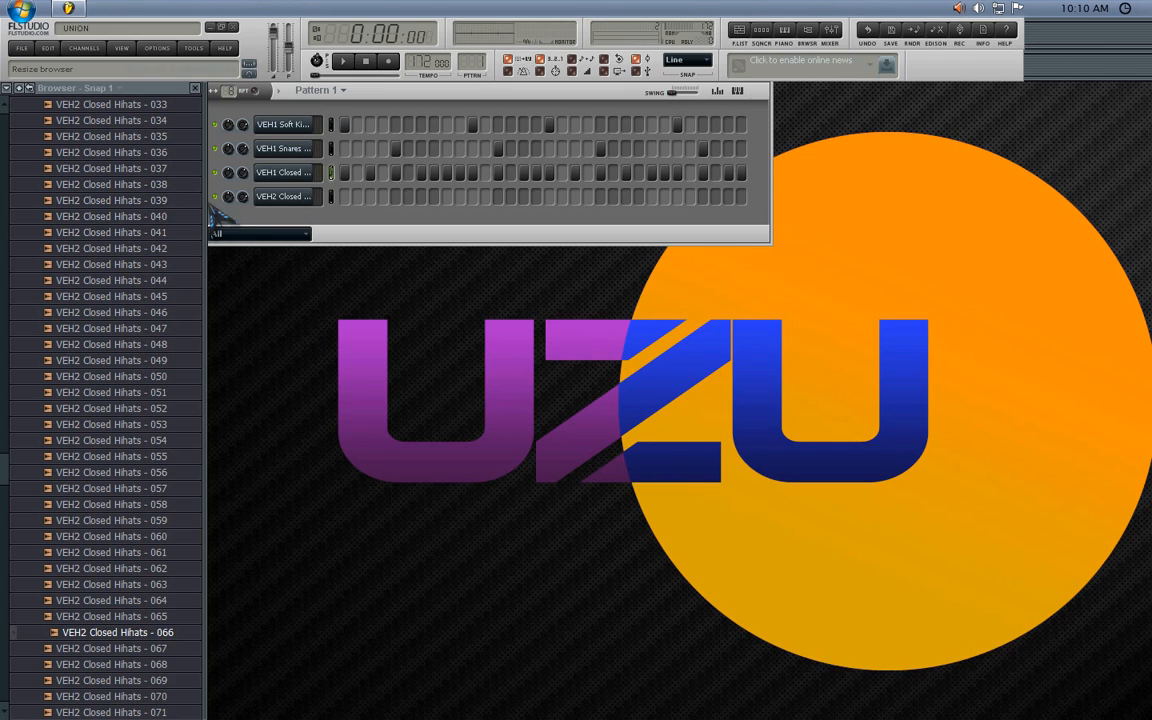
- Load VEH2 Closed Hihats - 045 into the fourth channel, place a hit on step 8 and check it during playback
click(110, 296)
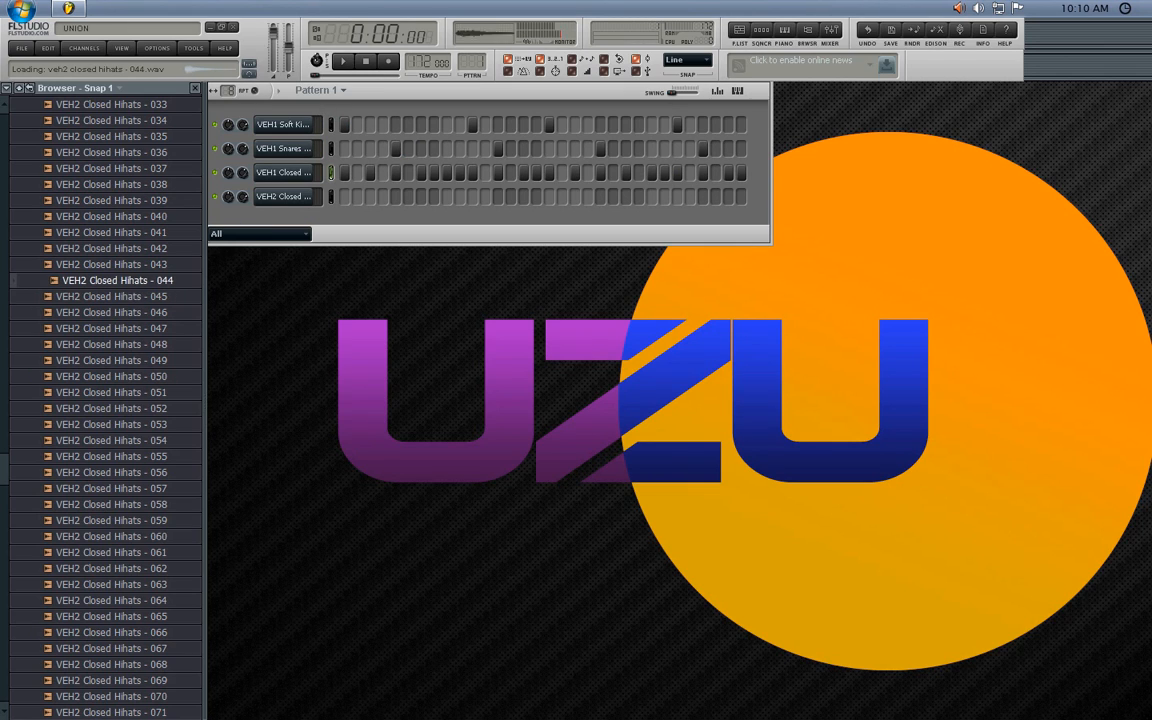
drag(120, 296, 329, 216)
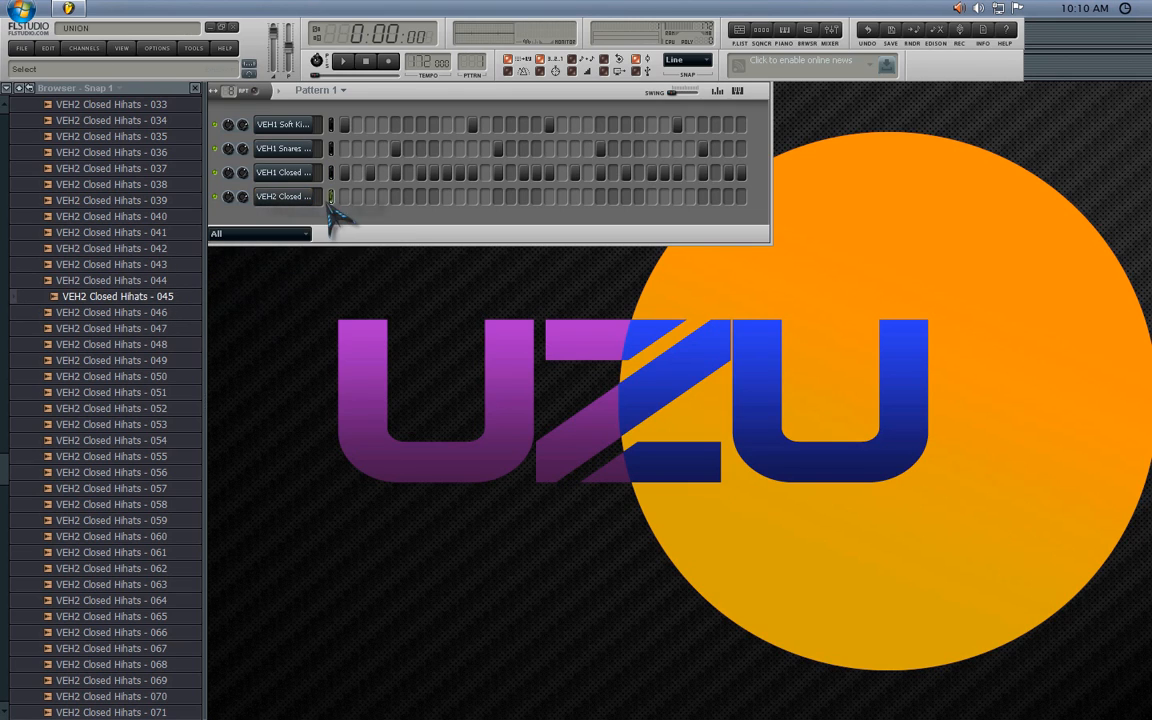
click(434, 197)
key(space)
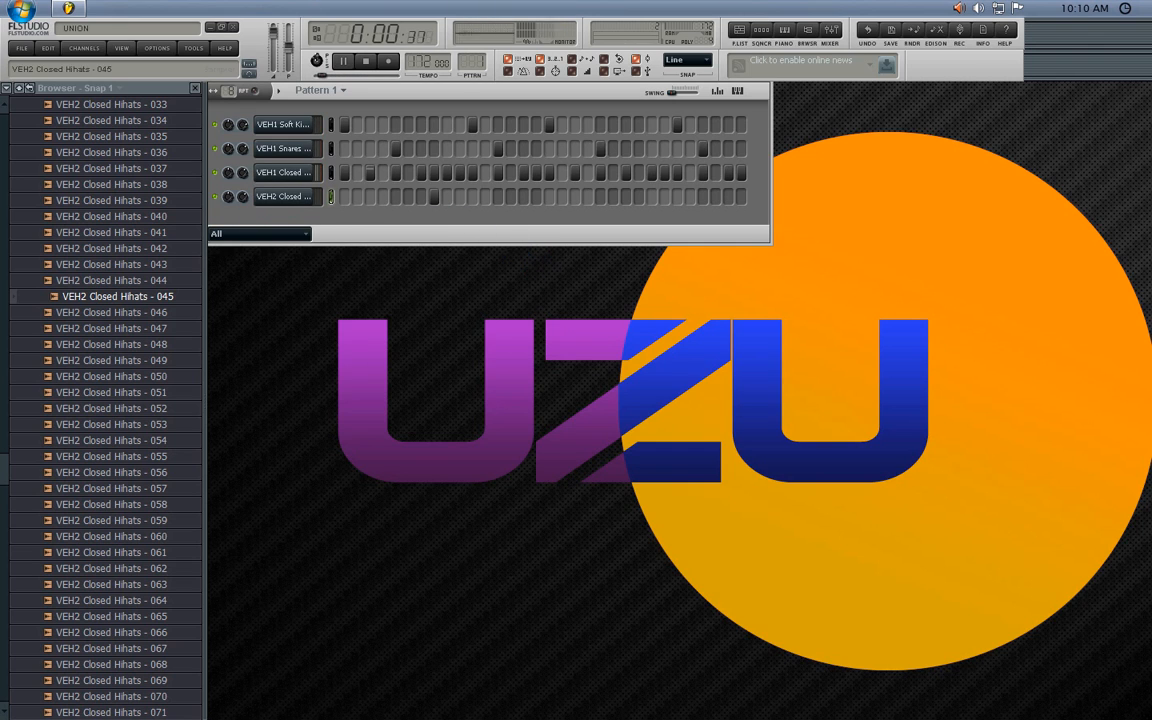
click(284, 196)
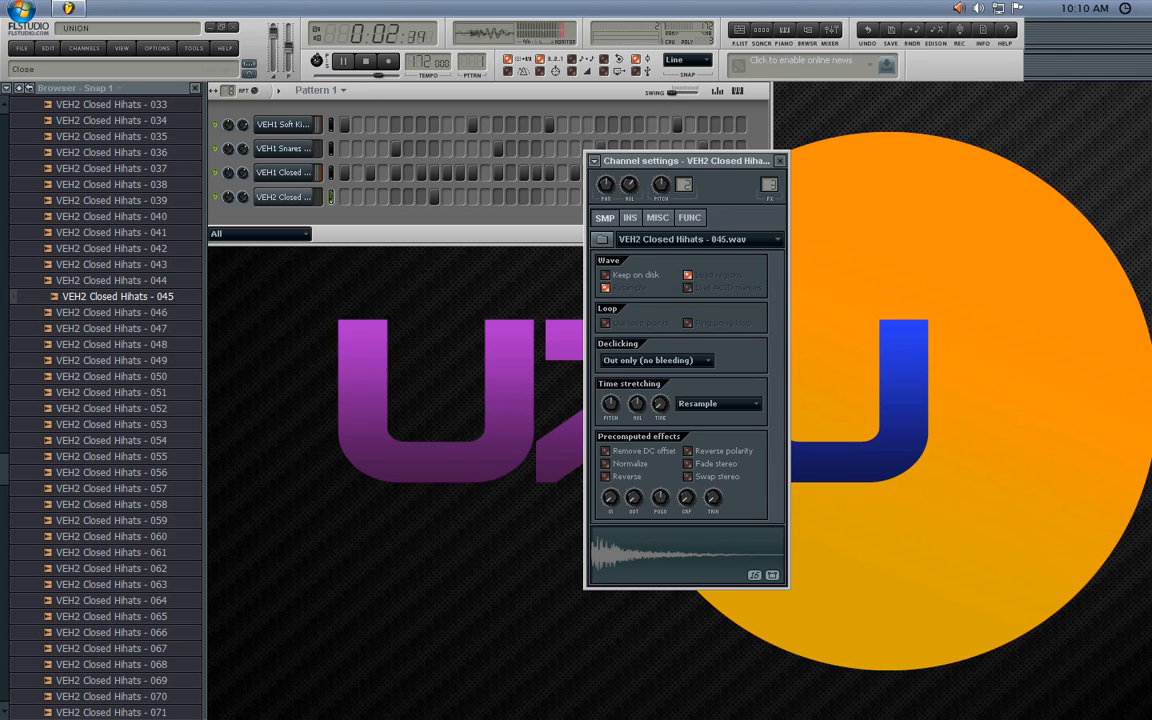
click(779, 161)
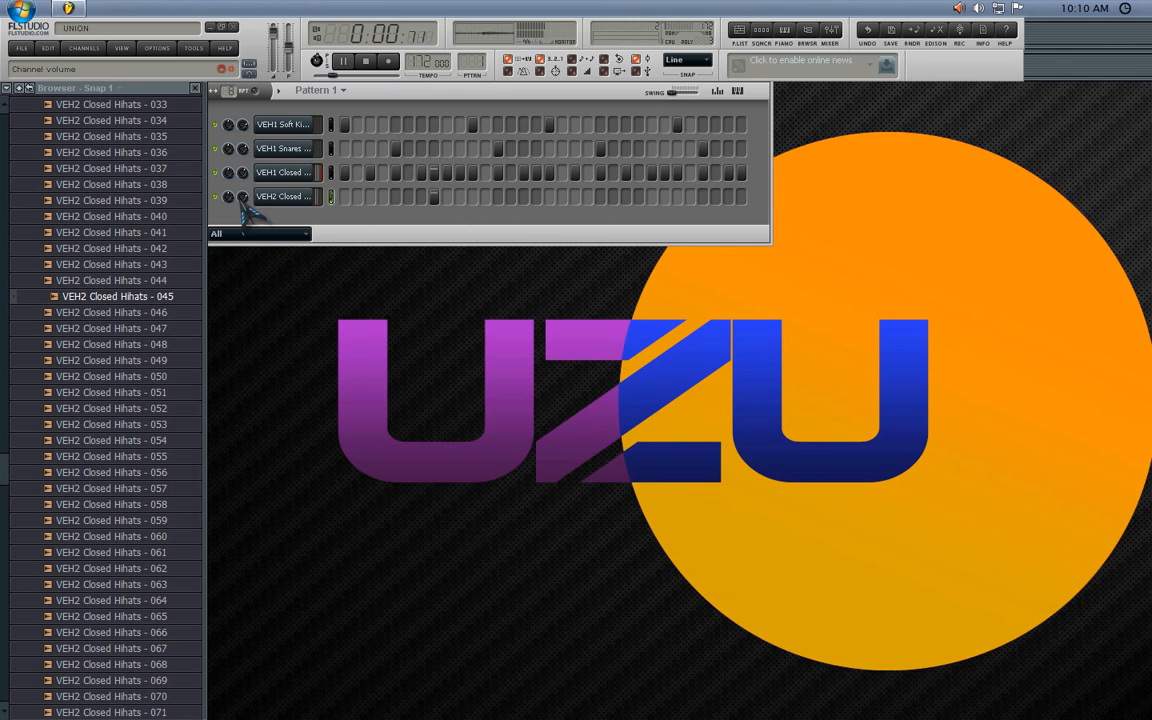
- Route the fourth channel to mixer track 4, play the pattern and close the channel settings and mixer
click(283, 196)
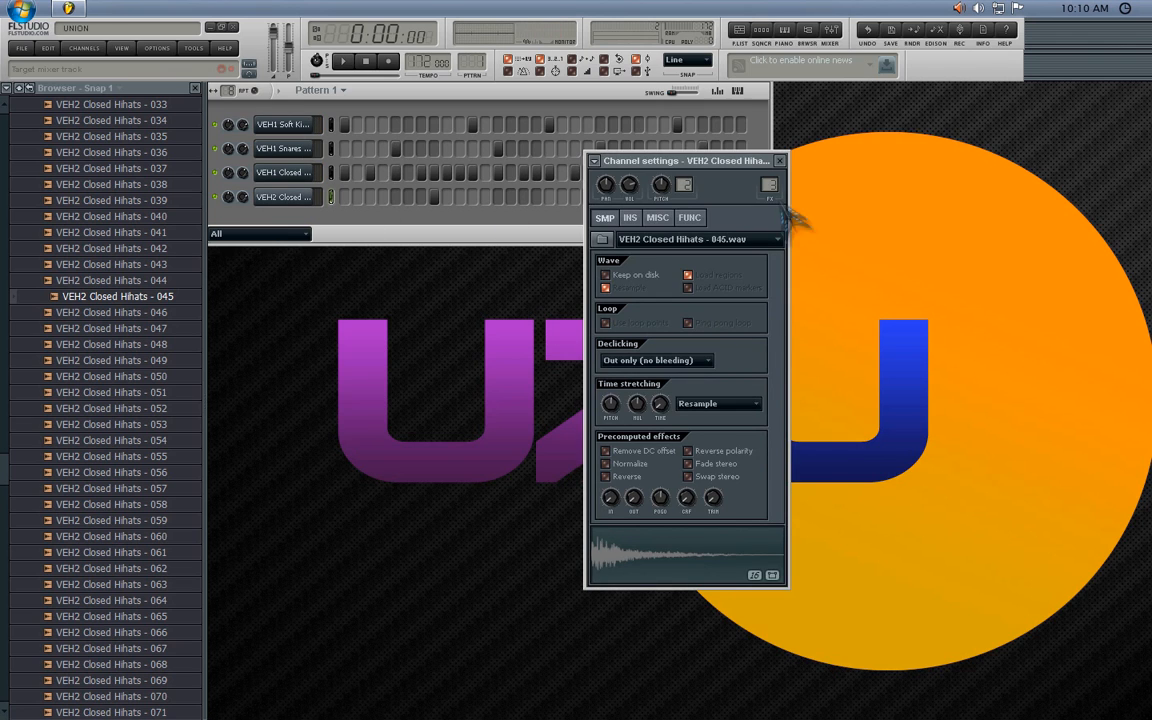
key(F9)
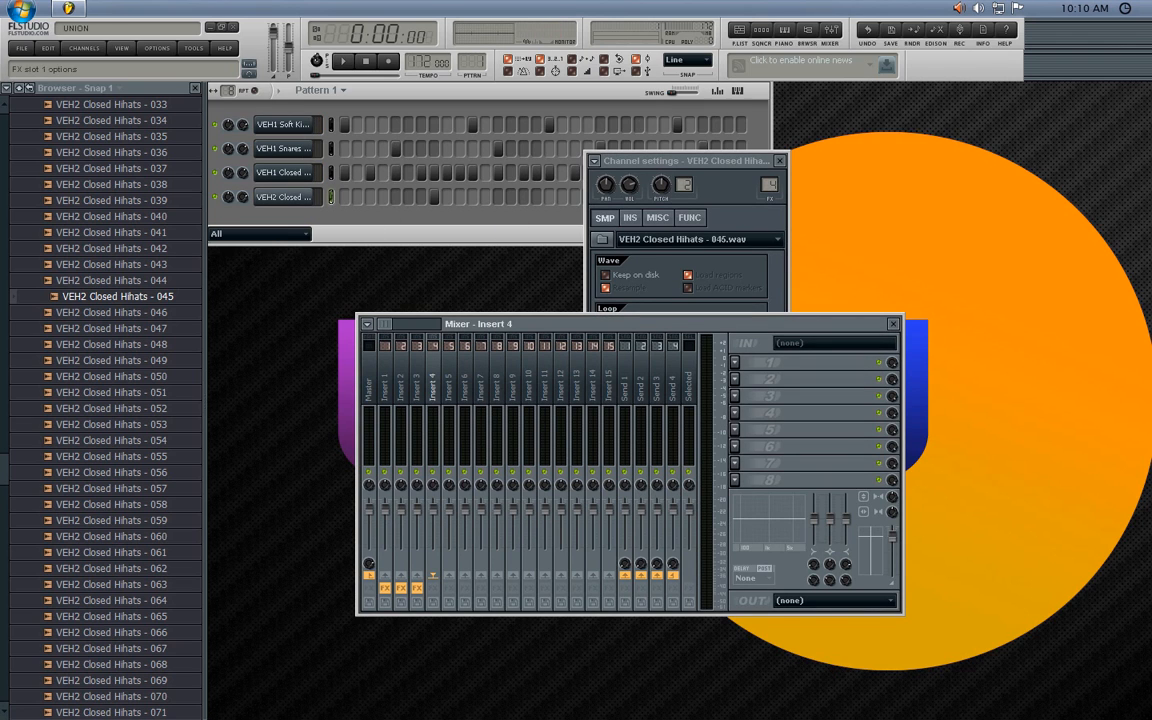
key(space)
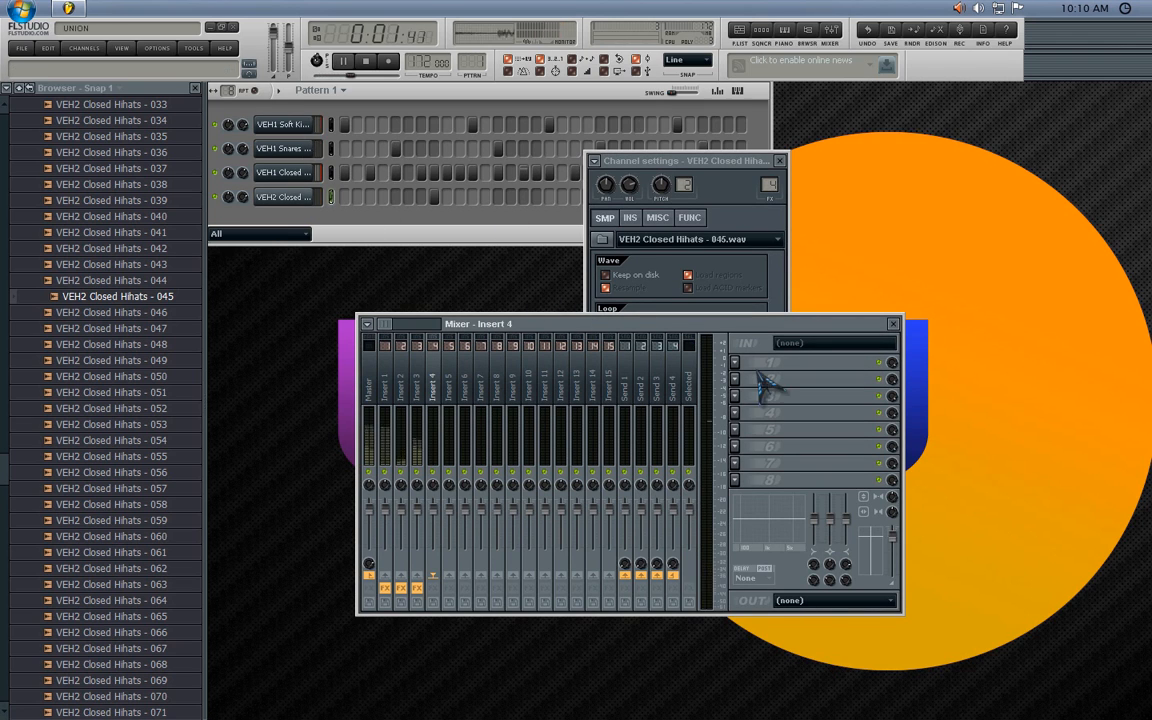
click(780, 161)
click(893, 324)
- Remove the VEH2 Closed Hihats hit from step 8, stop playback and collapse the VEH2 Closed Hihats folder
right_click(435, 197)
key(space)
click(120, 199)
scroll(120, 199, up, 12)
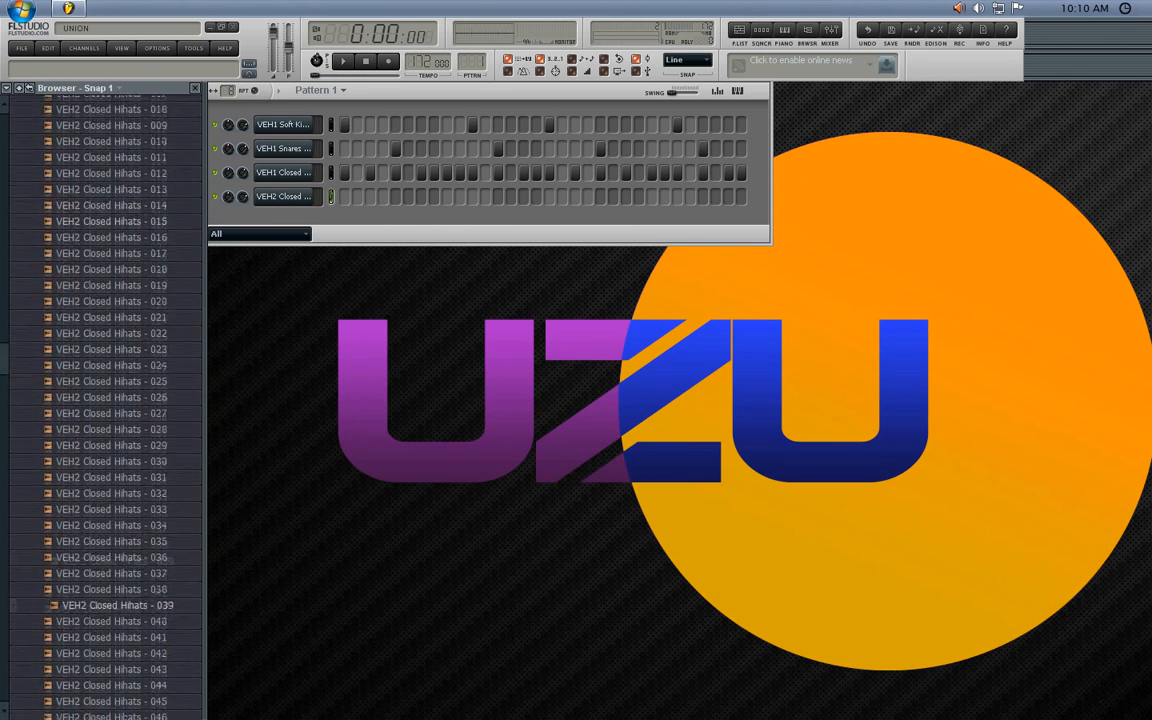
click(112, 245)
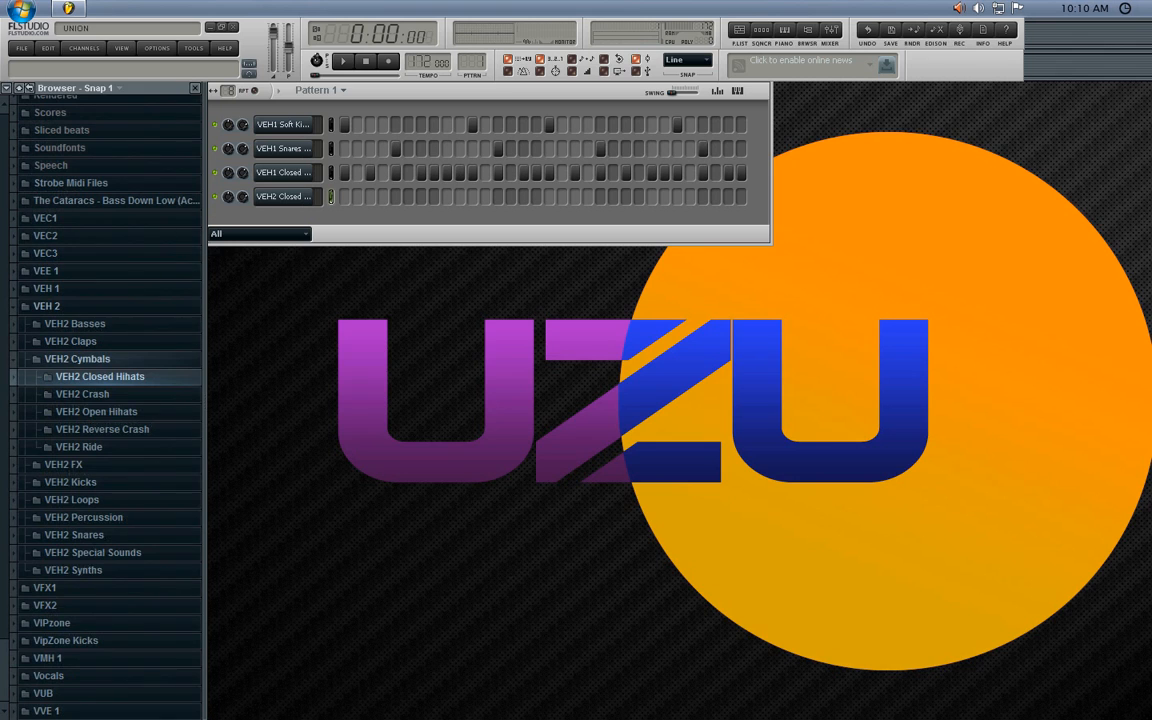
- Open the VEH2 Open Hihats folder and audition the samples from 022 to 027
click(96, 411)
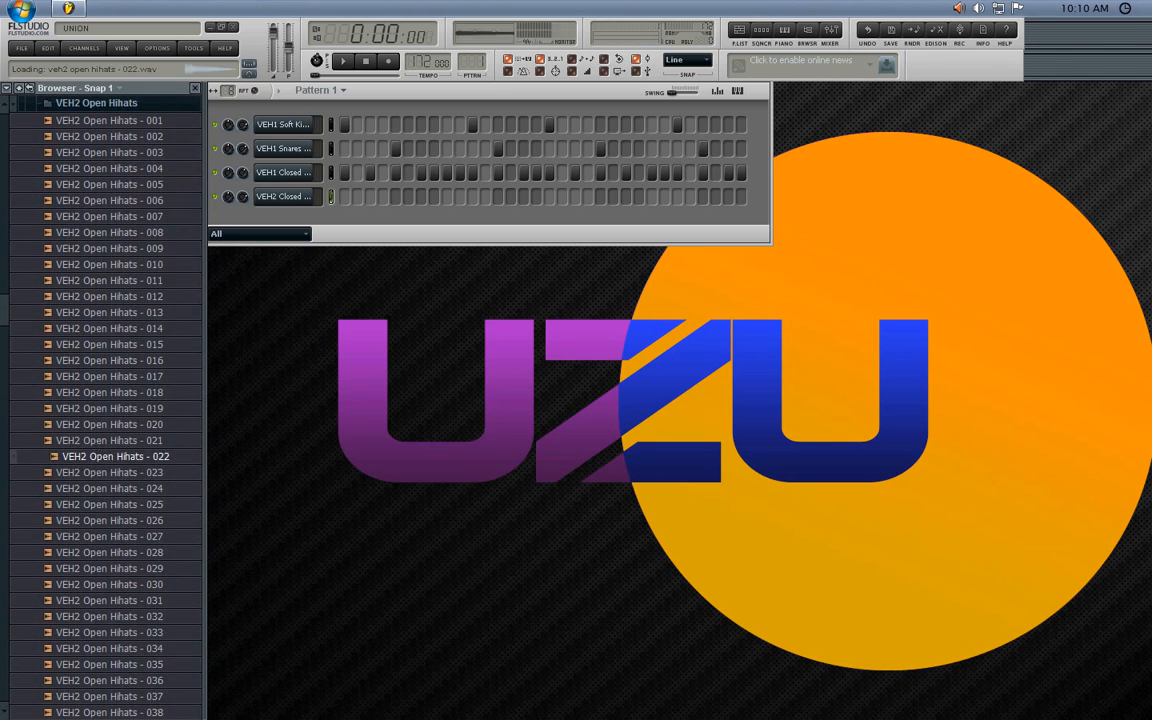
key(Down)
key(Down)
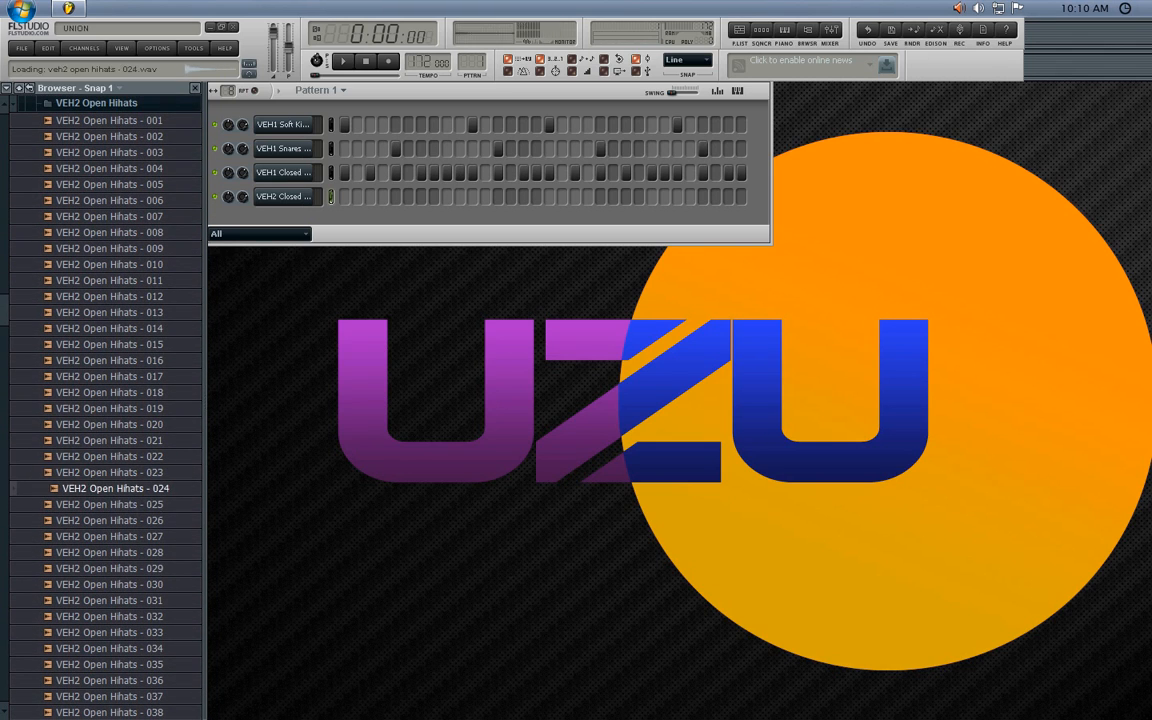
key(Down)
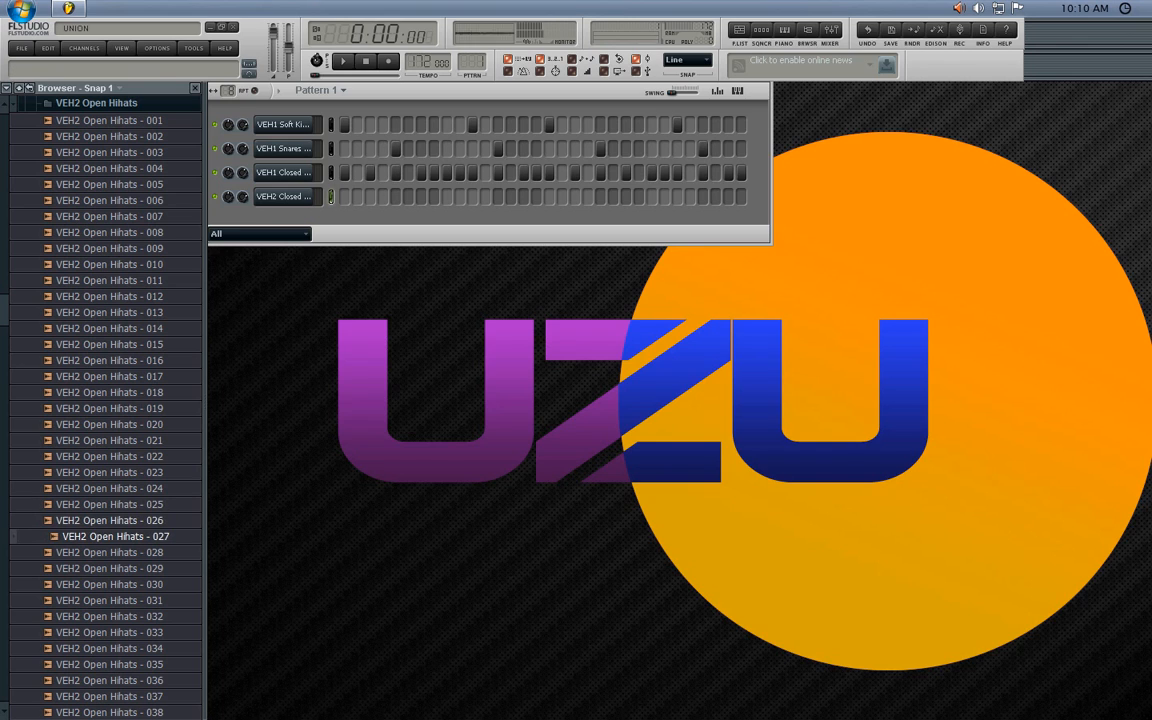
- Load VEH2 Open Hihats - 026 into the fourth channel, place a hit on step 11 and play the pattern
drag(200, 295, 283, 196)
key(space)
key(space)
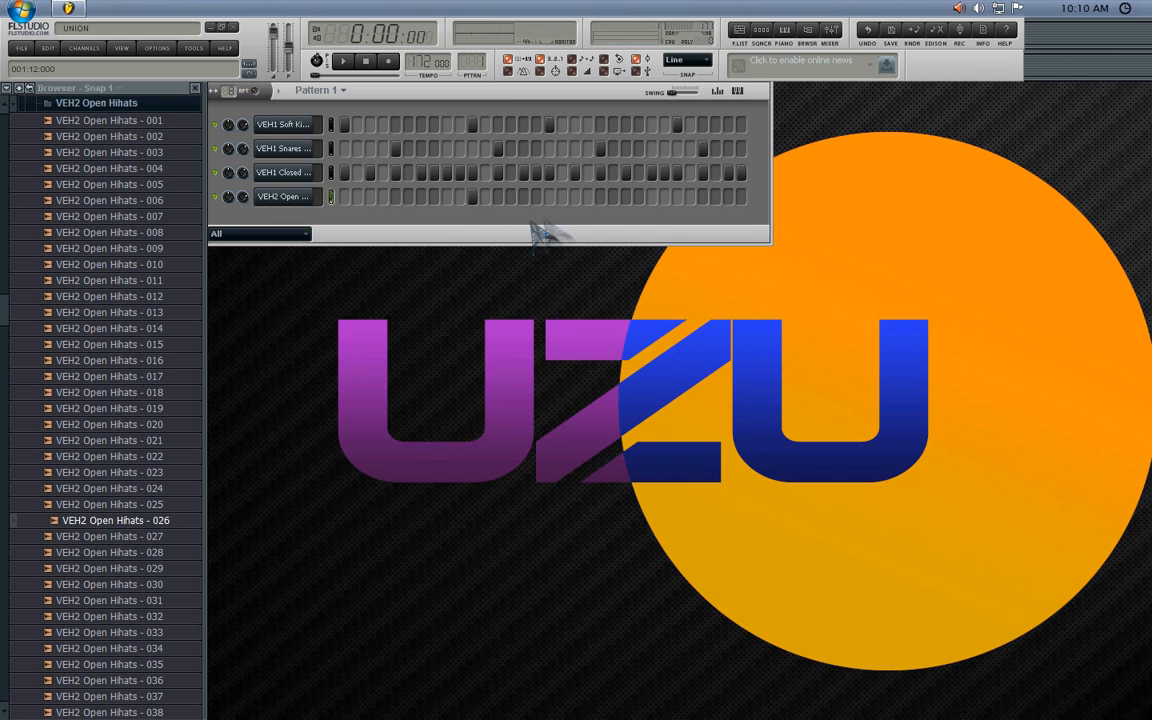
- Add a hit on step 27 of the VEH2 Open Hihats channel and audition the open hi-hat samples around 026
key(space)
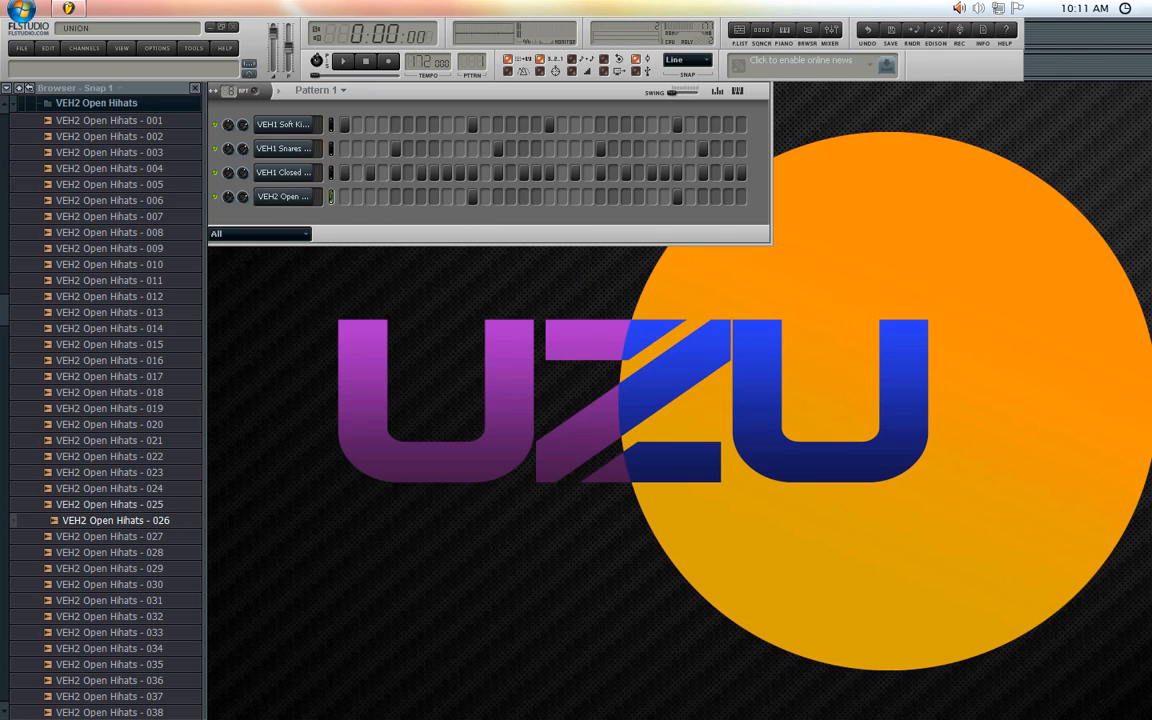
click(110, 504)
click(116, 520)
key(Down)
key(Down)
key(Down)
key(Up)
key(Up)
key(Up)
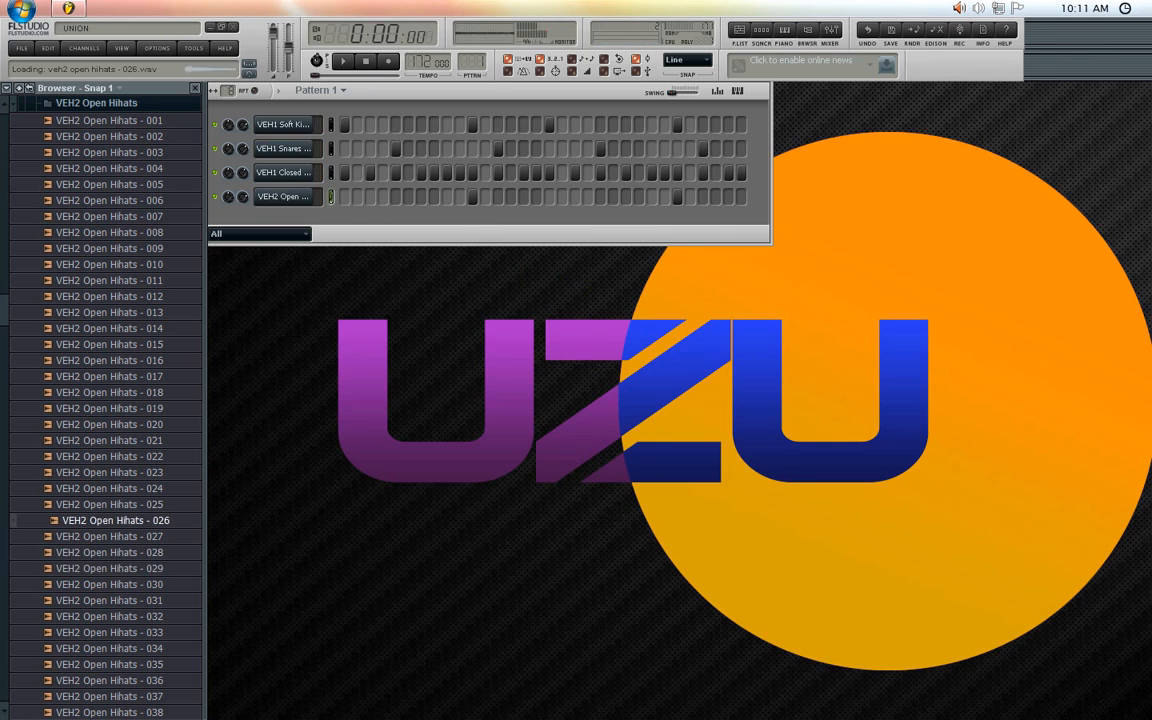
- Load VEH2 Open Hihats - 026 into the open hi-hat channel again and play the pattern
drag(116, 520, 304, 199)
key(space)
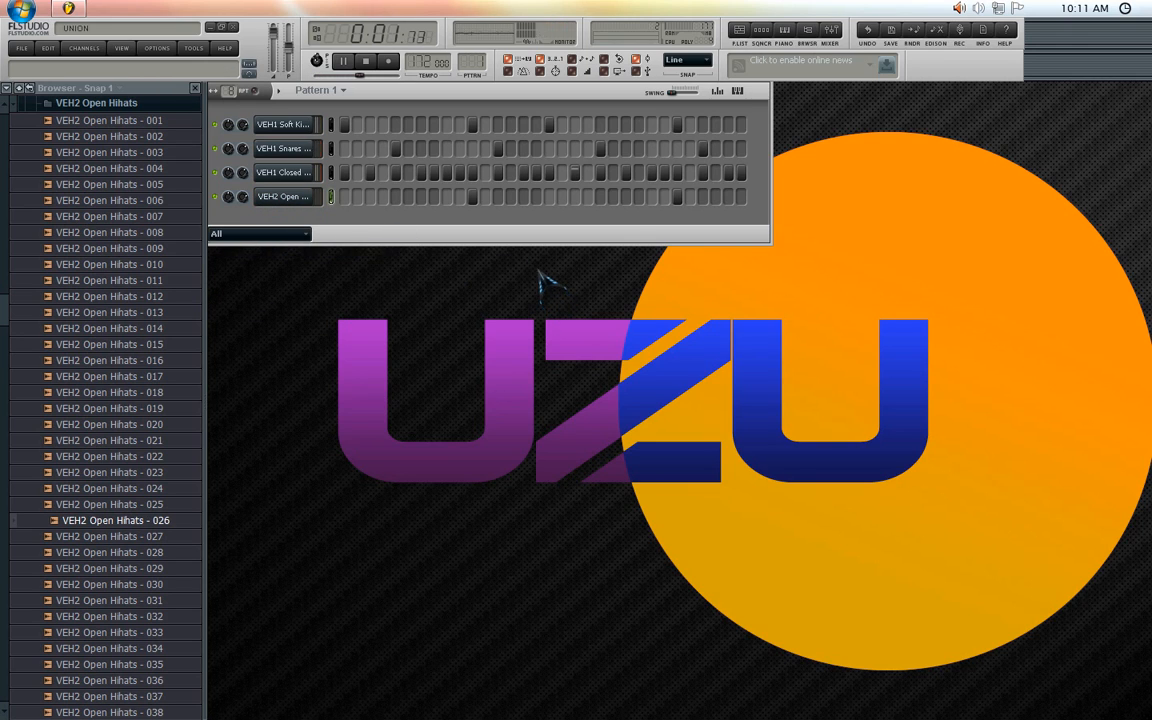
key(space)
- Collapse the VEH2 Open Hihats folder, open the VEH2 Ride folder and audition its ride samples
click(96, 103)
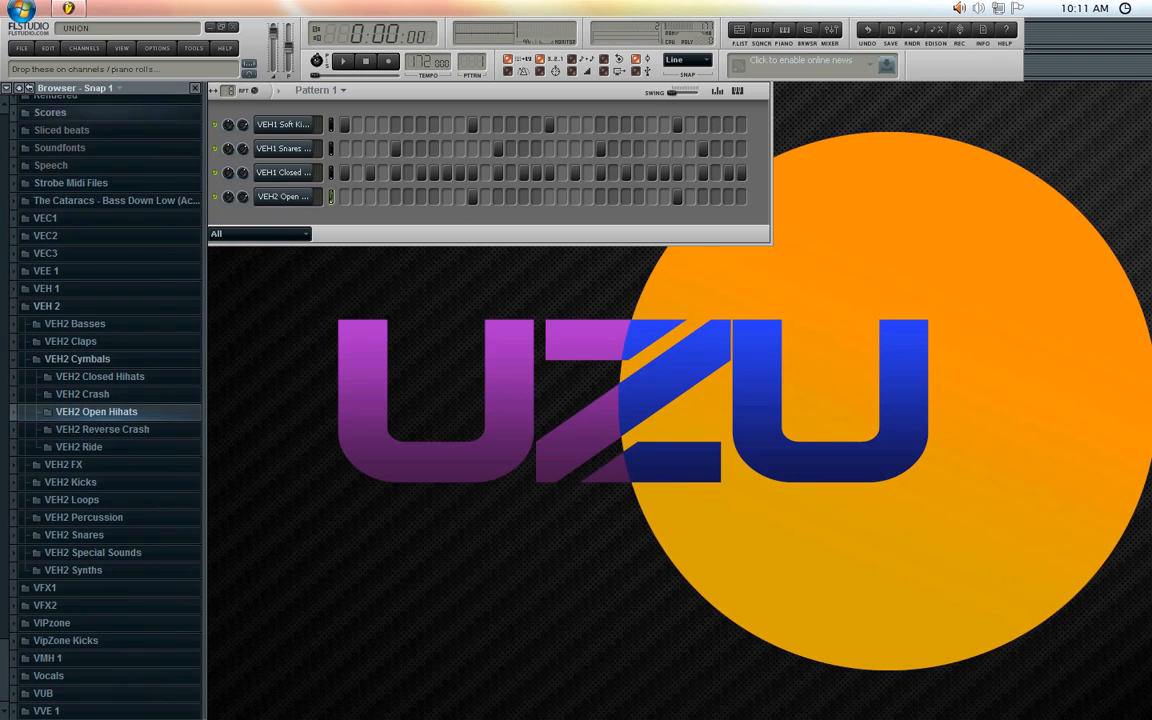
click(90, 358)
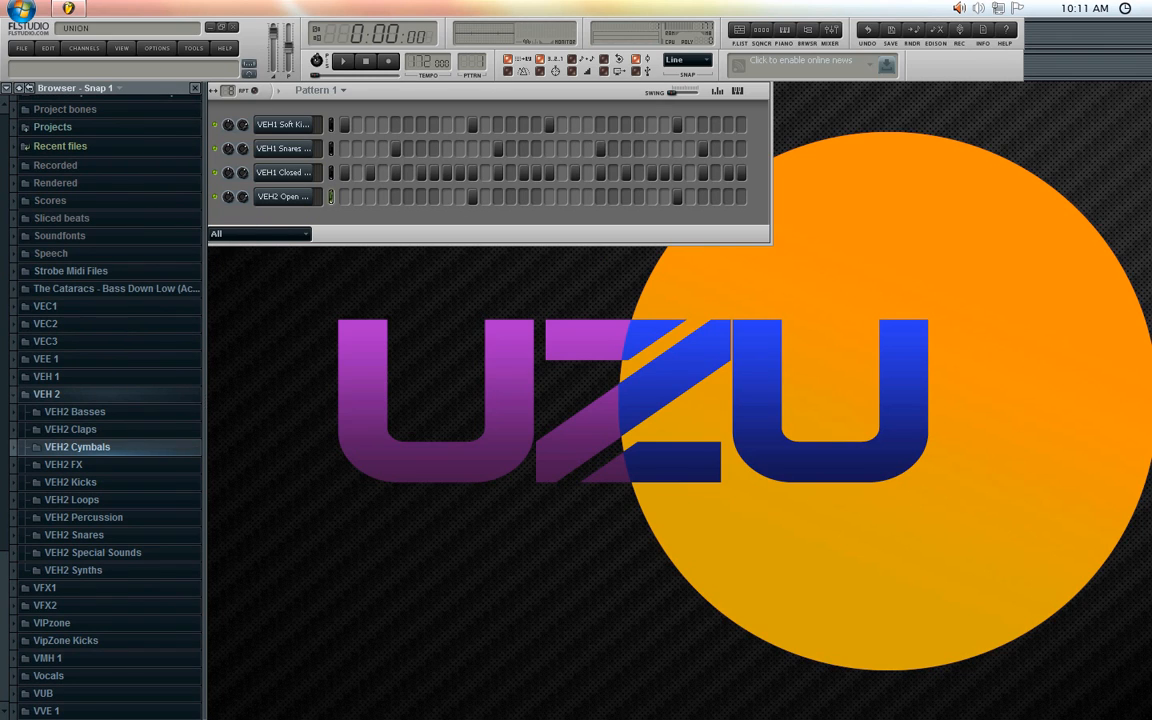
click(90, 447)
click(79, 535)
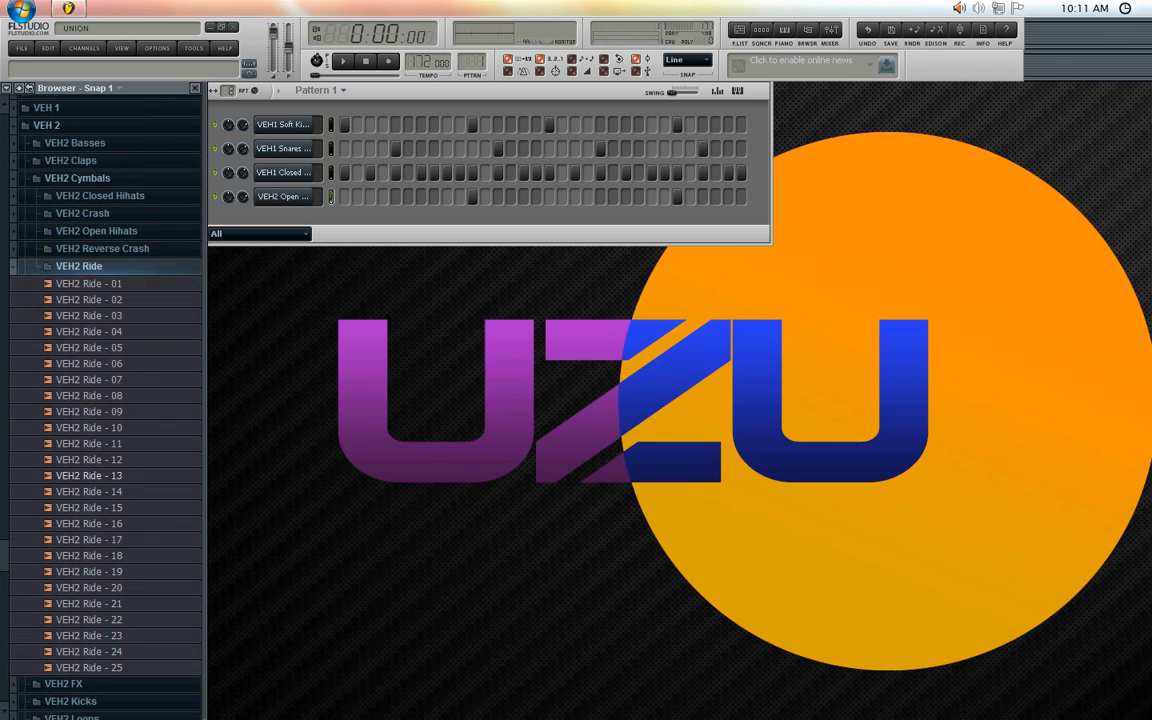
click(95, 537)
click(95, 537)
- Add VEH2 Ride - 20 as a new channel above the kick and fill every 4 steps
drag(95, 584, 110, 605)
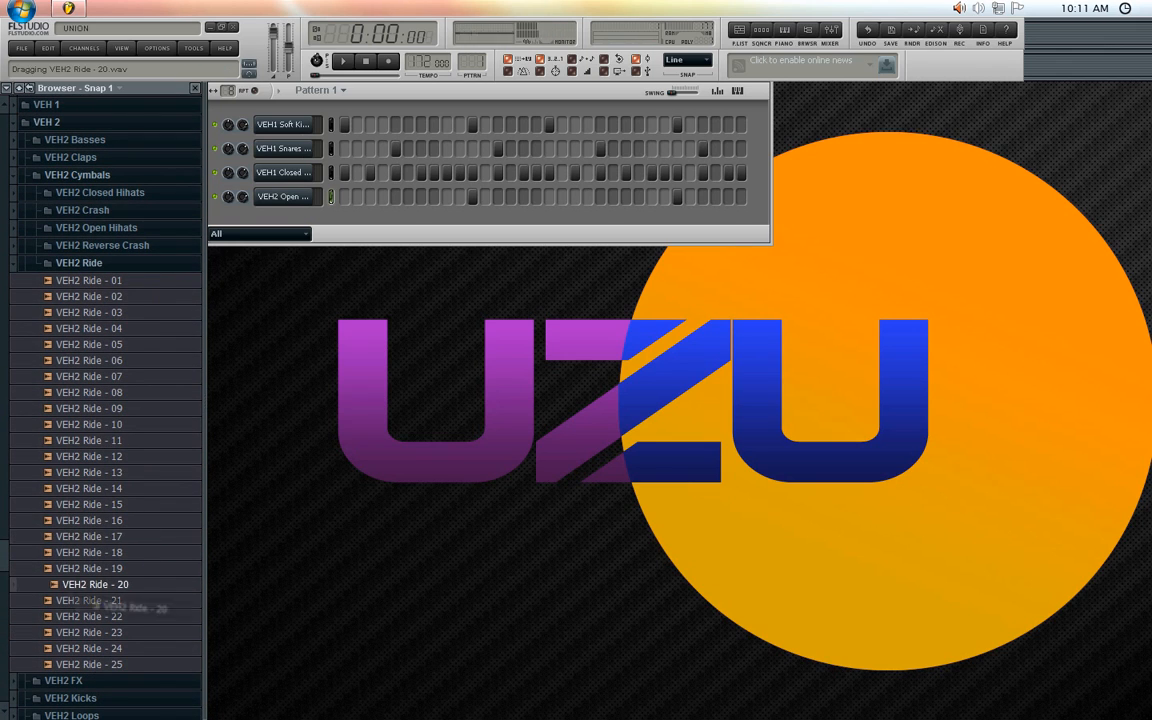
drag(95, 584, 285, 126)
right_click(310, 122)
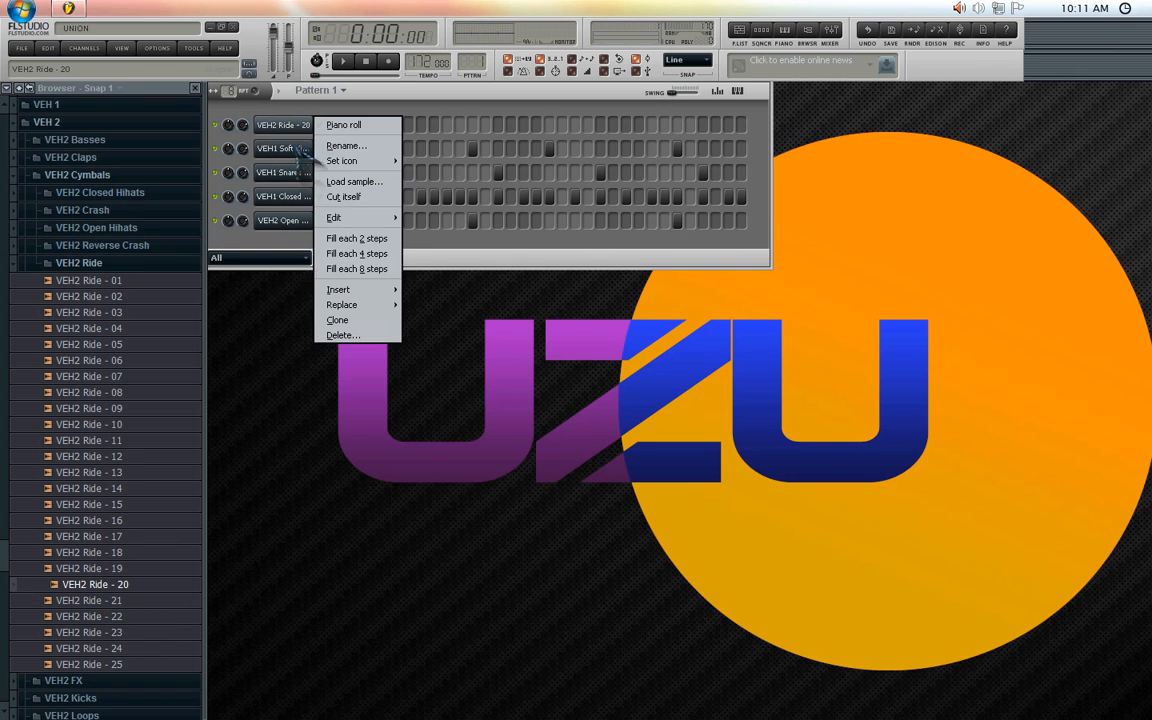
click(330, 252)
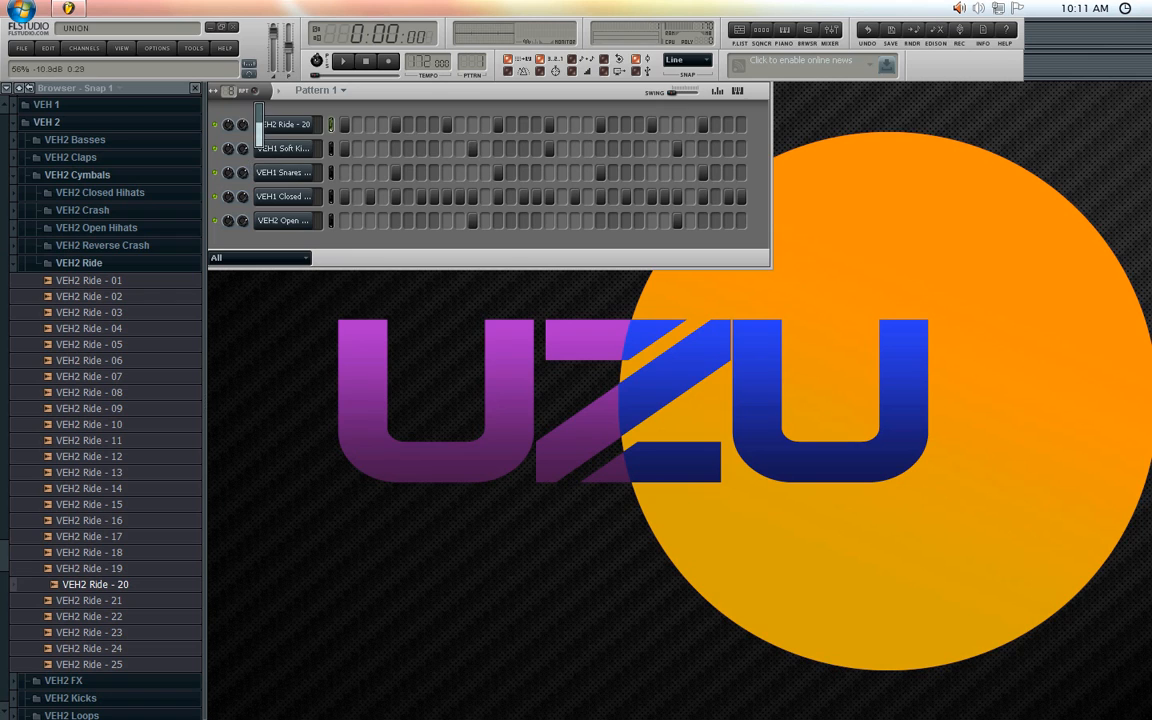
- Lower the VEH2 Ride - 20 channel's volume to about 38% and play the pattern
key(space)
drag(243, 124, 244, 129)
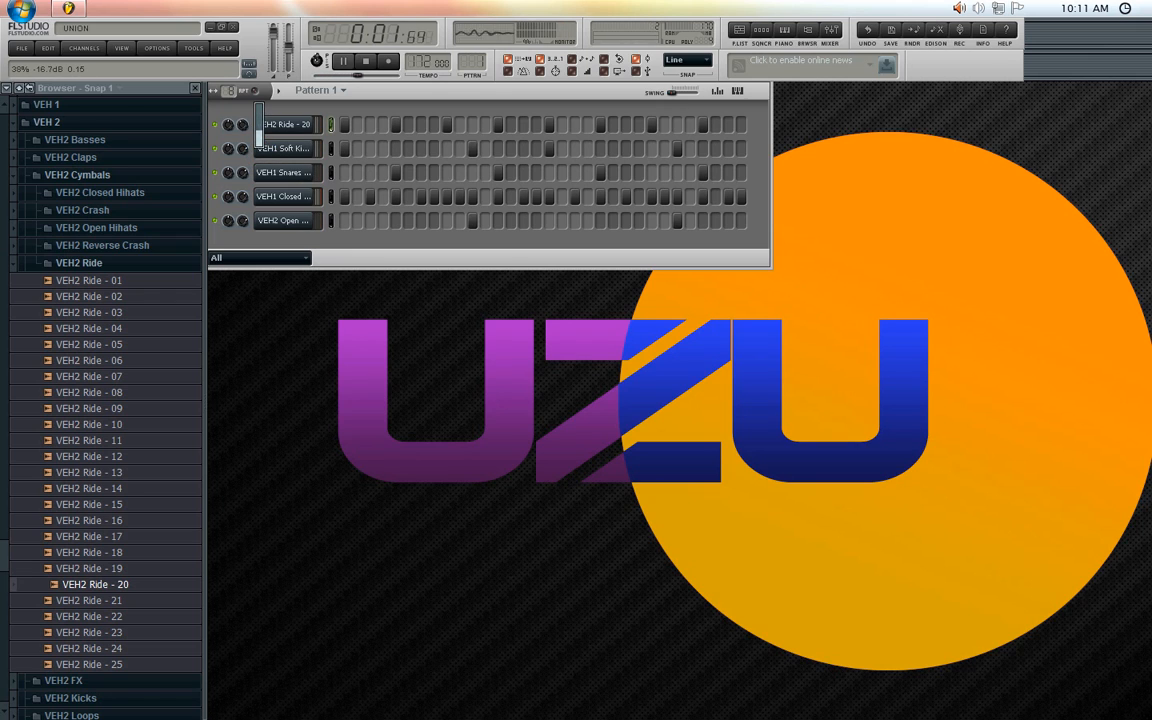
key(space)
key(space)
key(space)
- Collapse the VEH 2 folders, audition the DnB Beat loops in the DJ Babayaga folder and close that folder
click(80, 263)
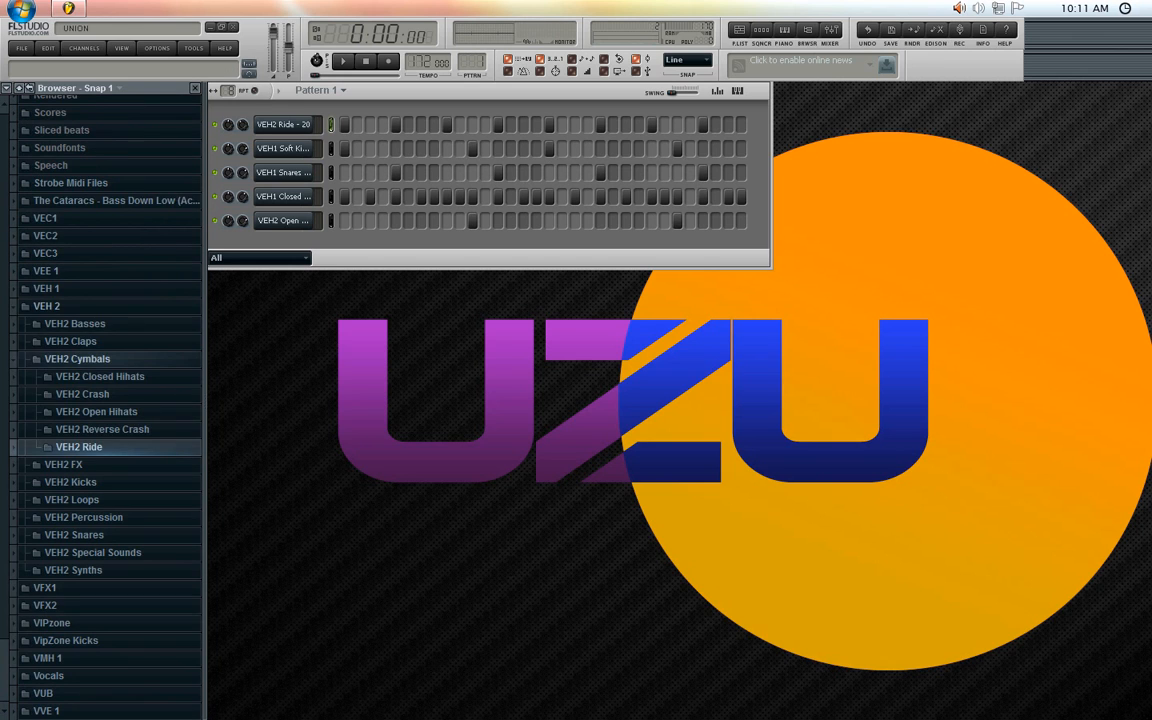
click(77, 359)
click(60, 394)
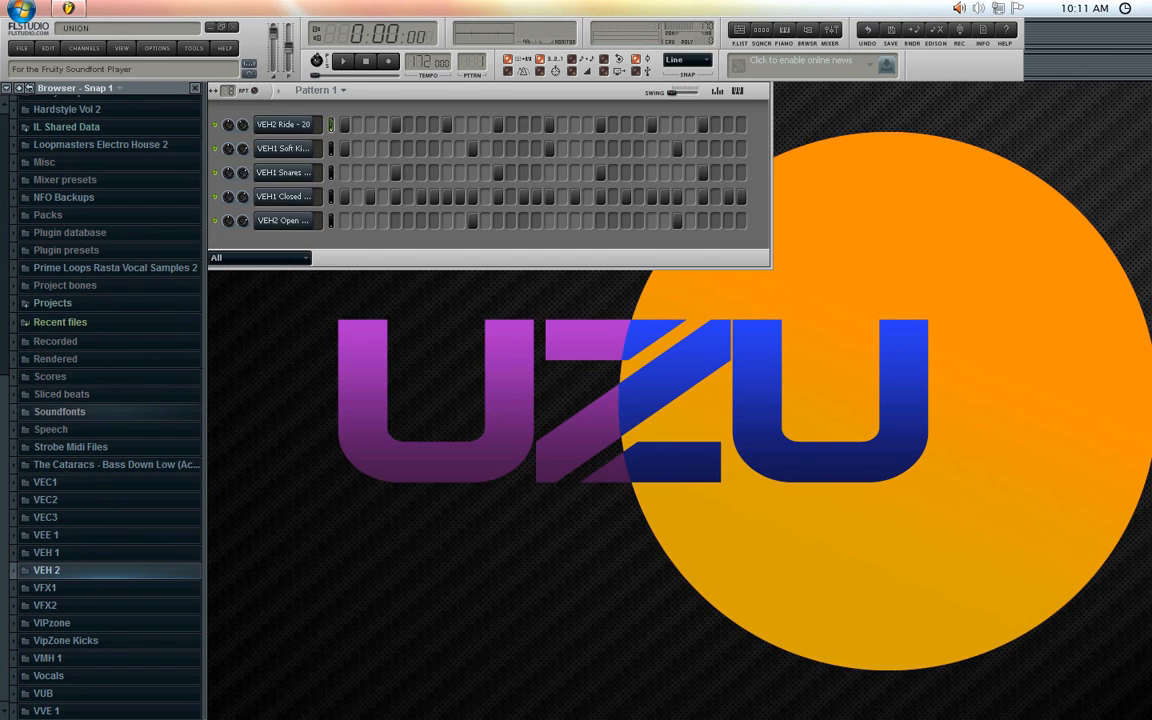
scroll(60, 412, up, 5)
click(62, 301)
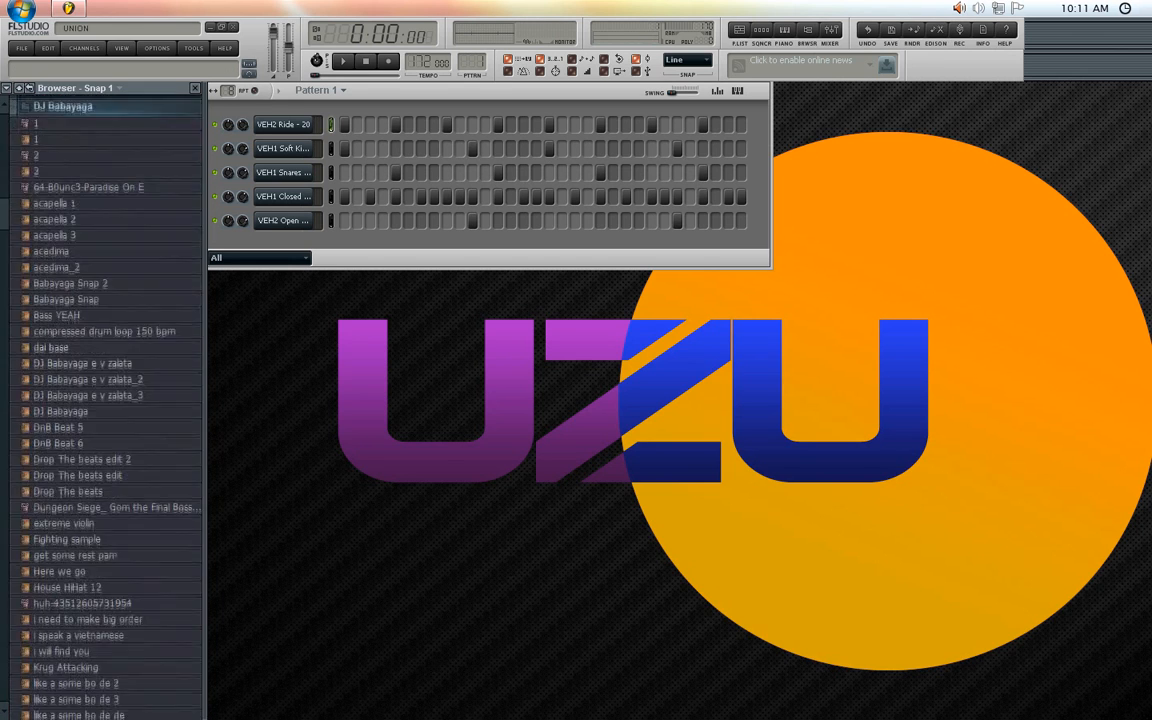
click(64, 425)
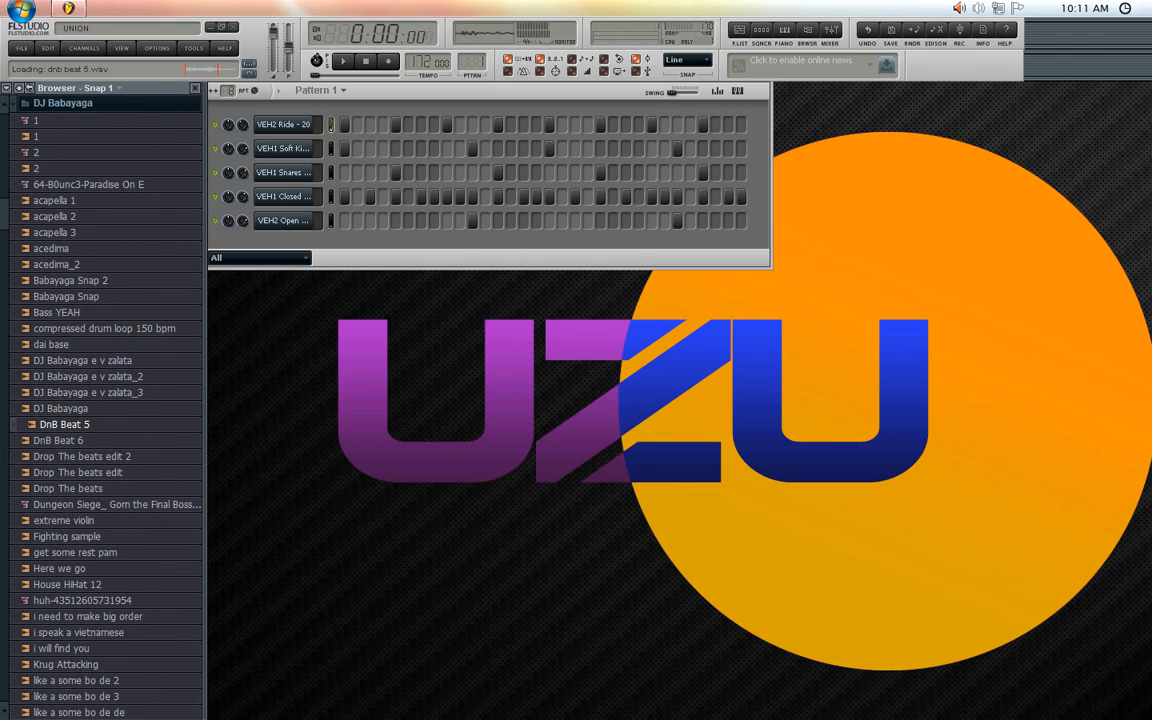
click(63, 104)
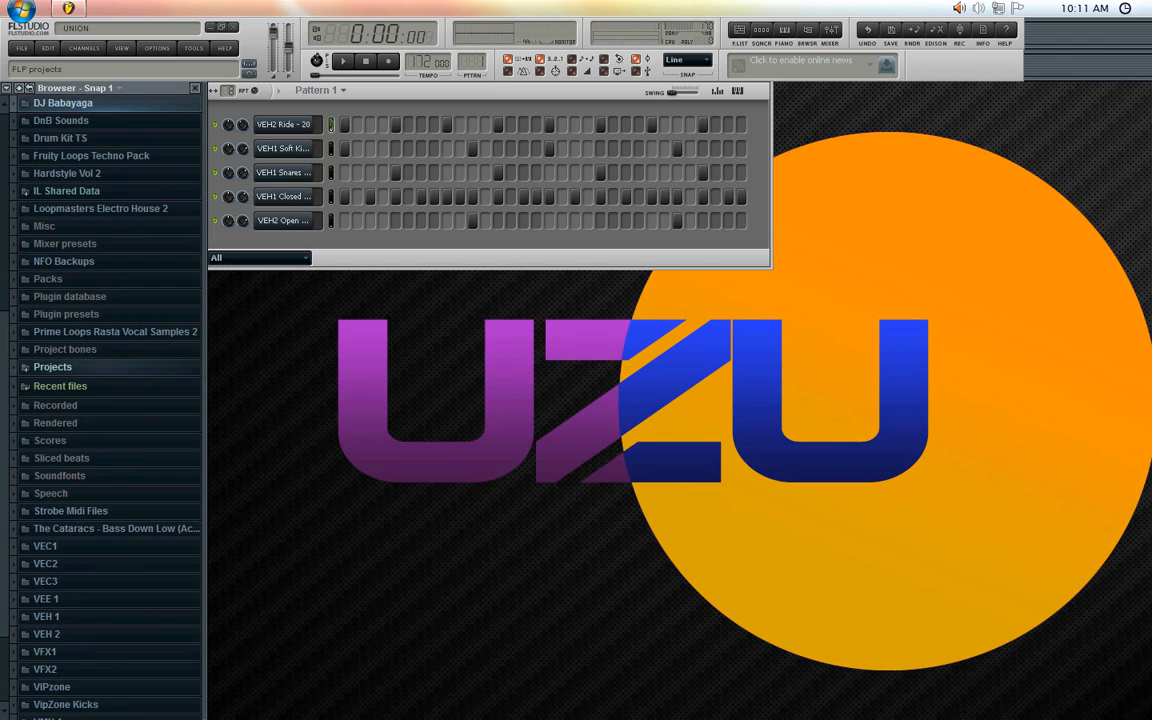
- Add VEC3 Cymbals HH Closed 20 from the VEC3 HH Closed folder as a new channel and fill every 2 steps
scroll(70, 446, down, 3)
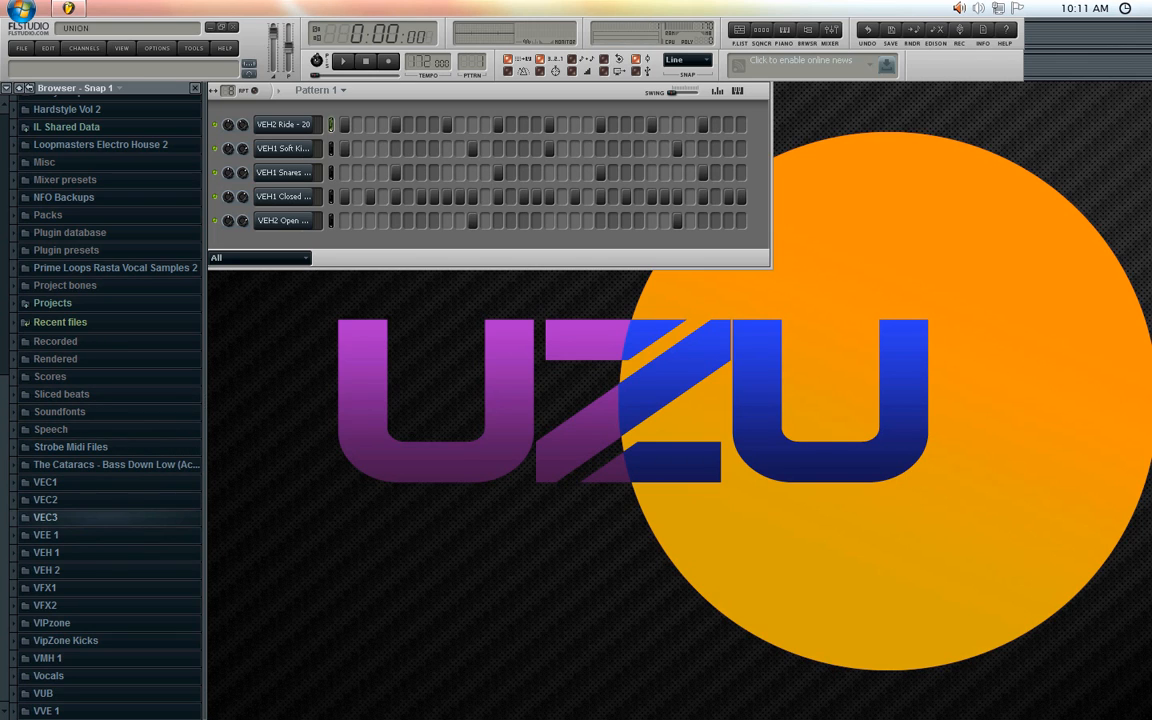
click(100, 517)
click(100, 540)
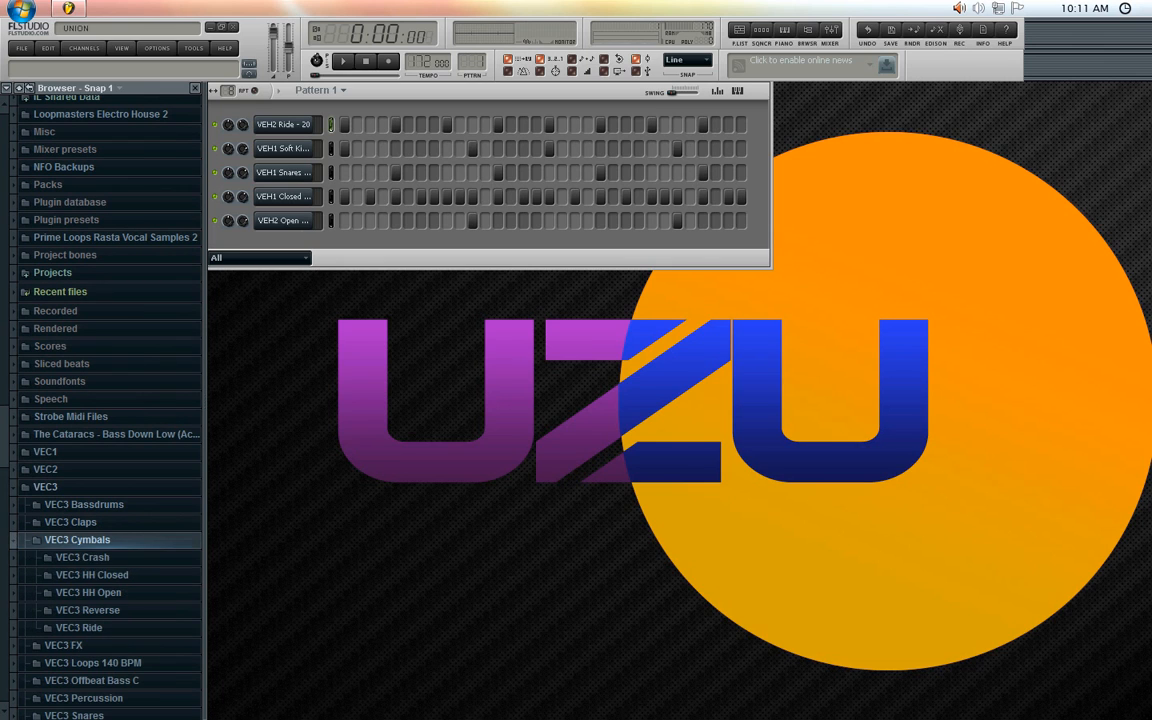
click(92, 575)
drag(120, 449, 287, 255)
right_click(287, 258)
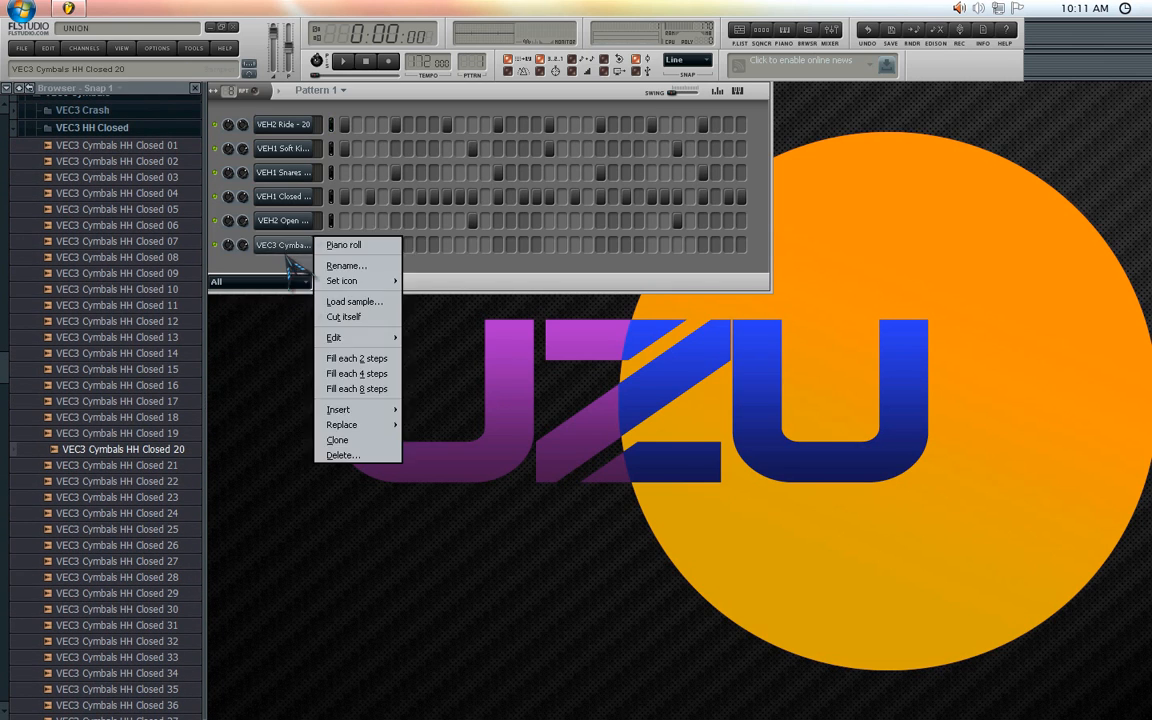
click(344, 359)
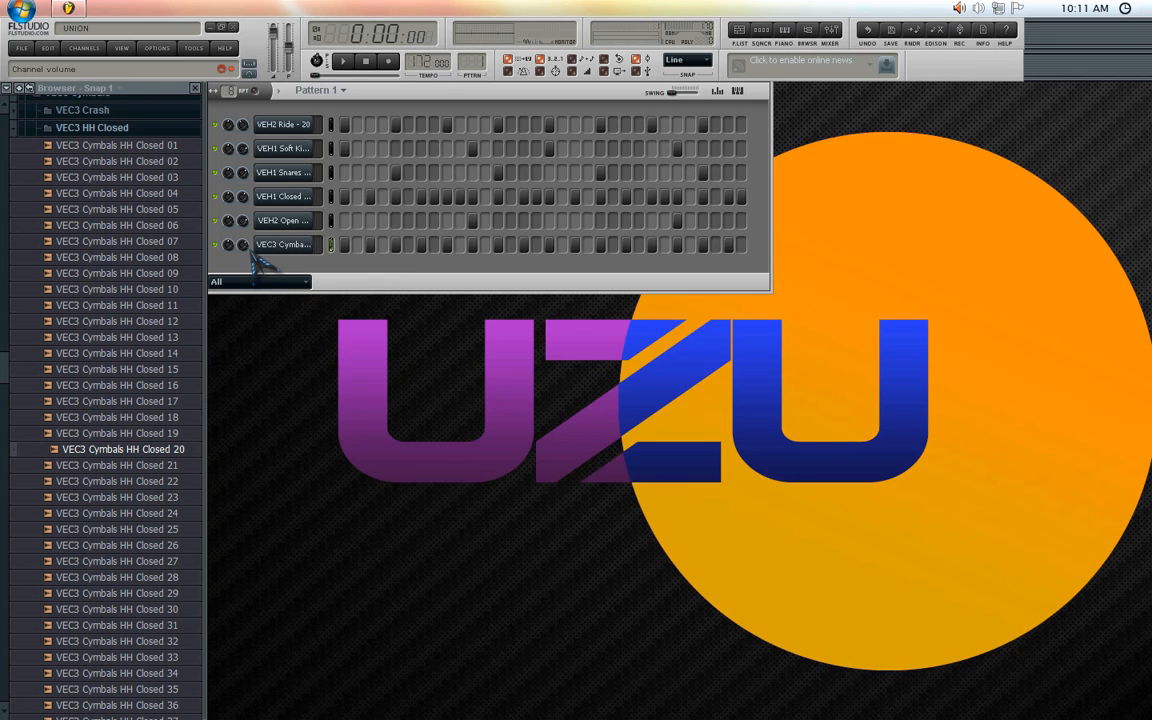
- Play the pattern and compare how it sounds with the VEH2 Ride - 20 channel muted and unmuted
key(space)
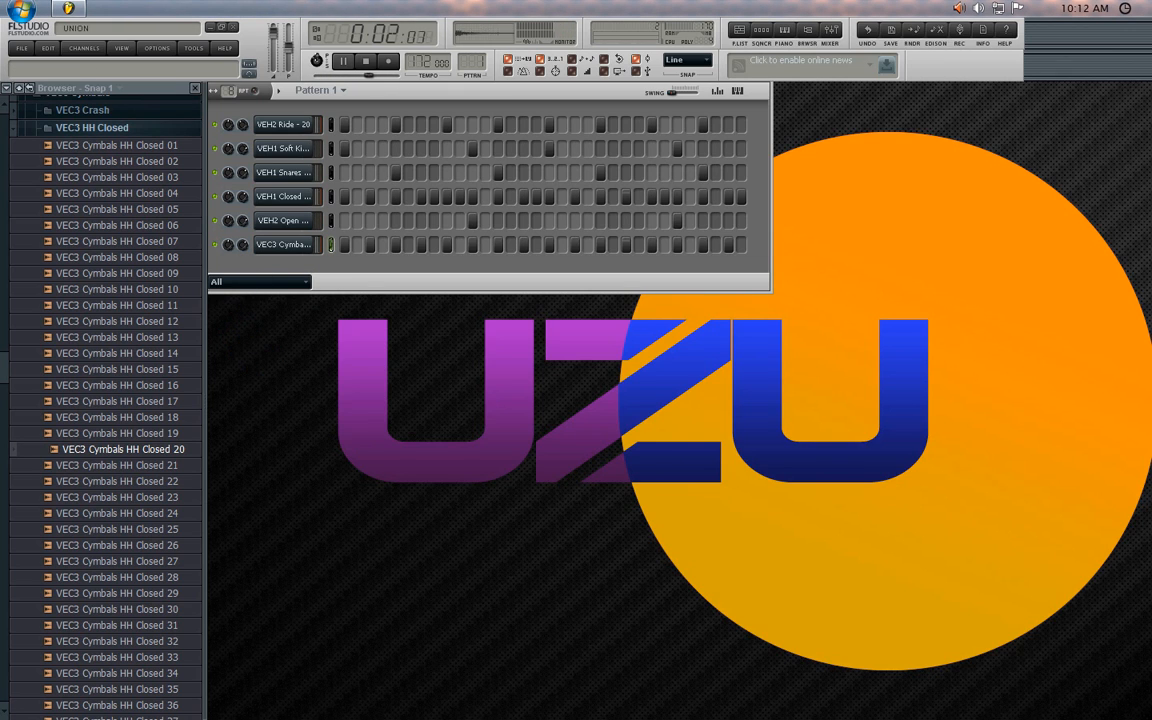
key(space)
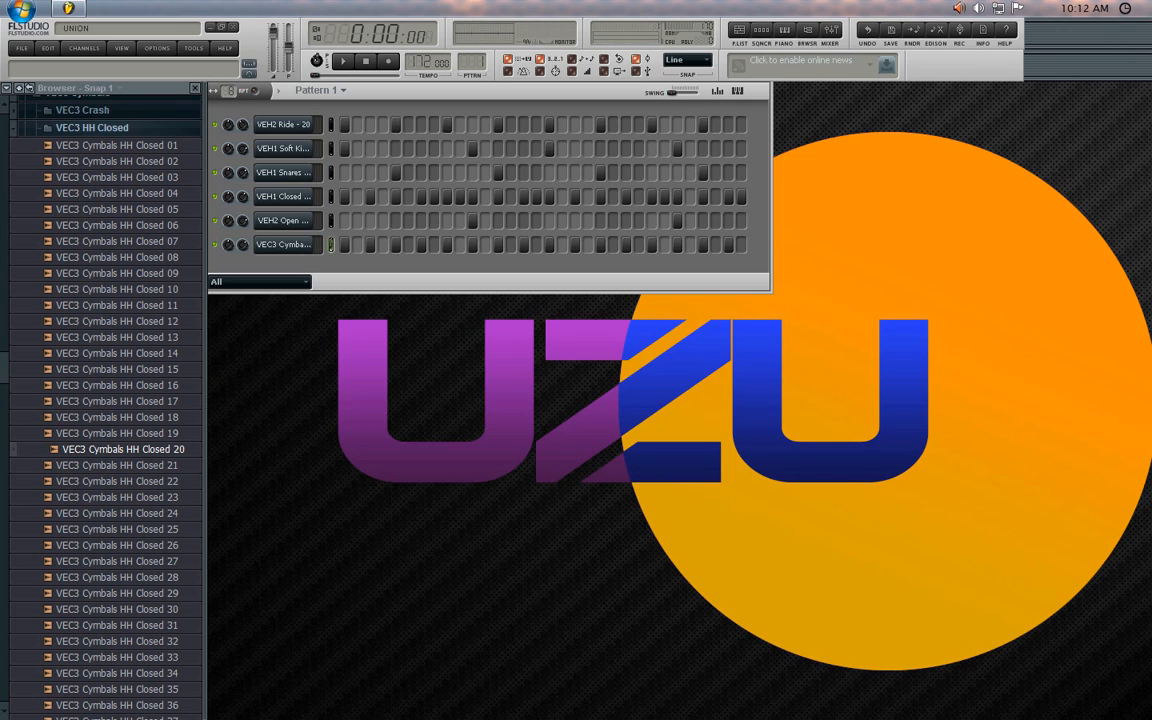
click(214, 124)
key(space)
key(space)
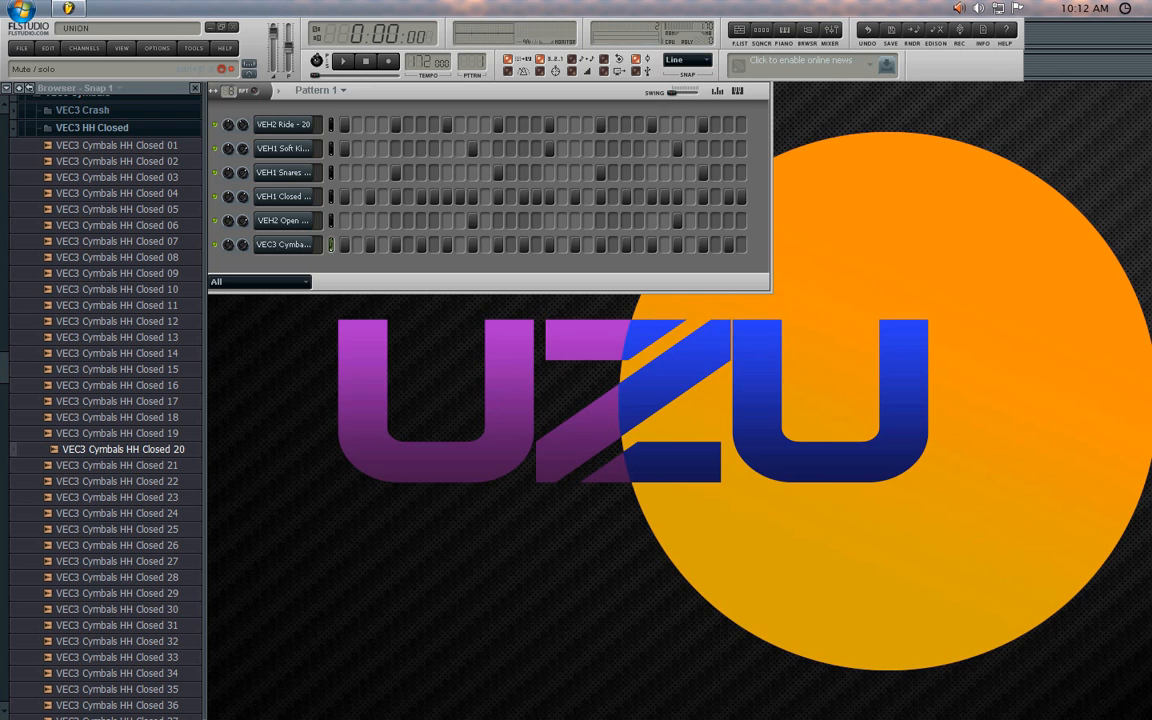
- Switch to Audacity to check the running voice recording and return to FL Studio
key(alt+Tab)
mouse_move(940, 680)
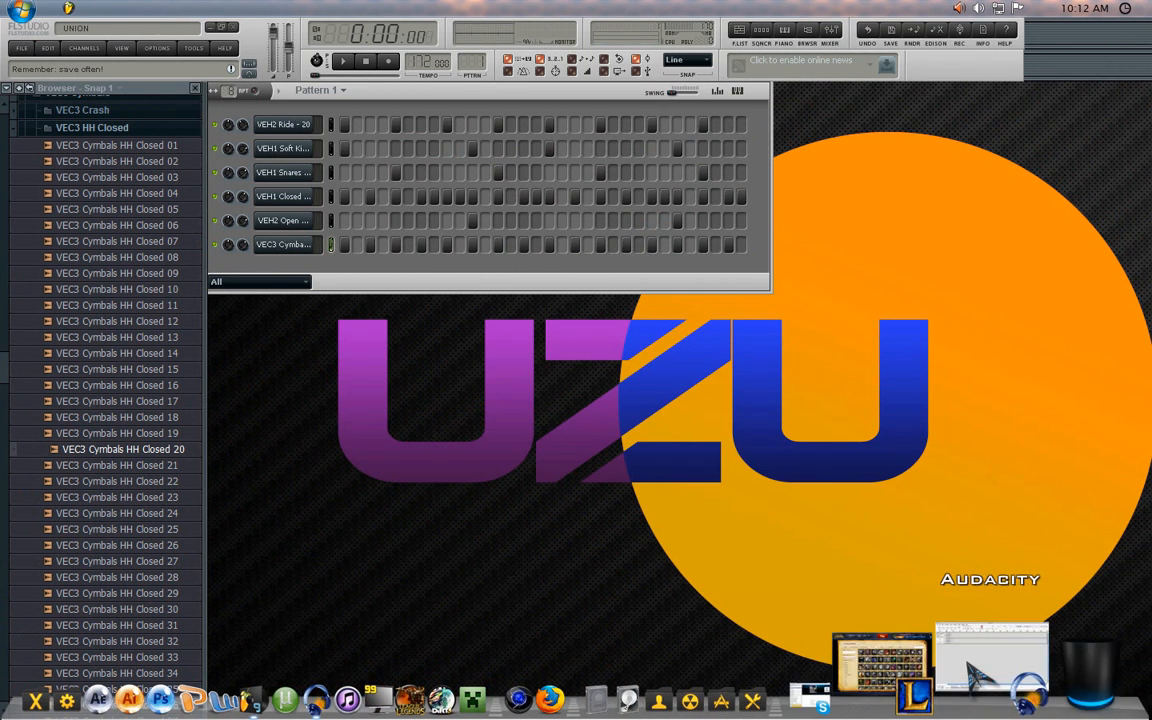
click(1030, 685)
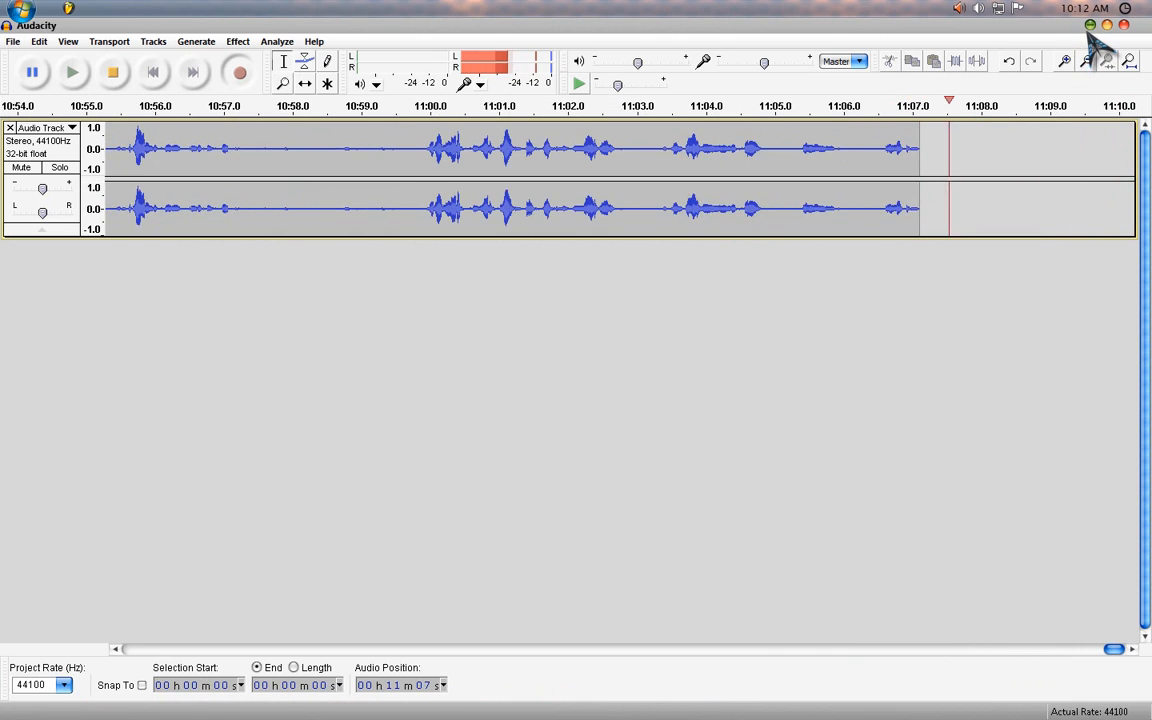
click(1090, 24)
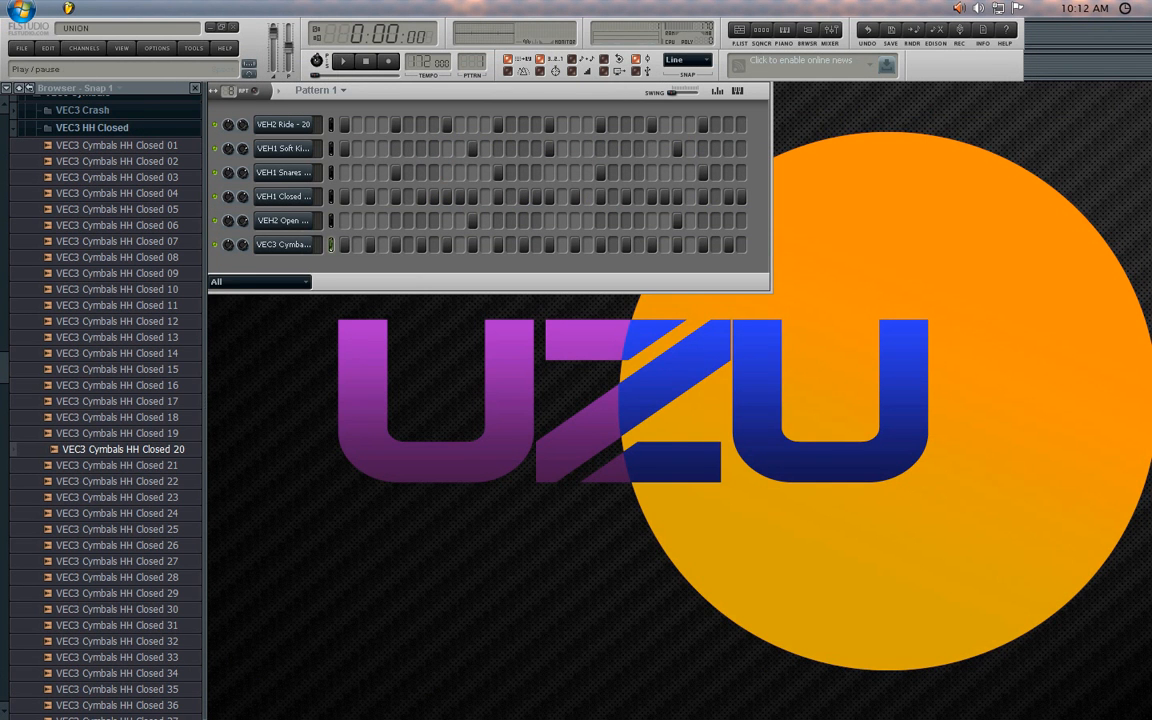
- Play the pattern and inspect the VEH1 Closed Hihat channel's sample settings and per-step notes
click(343, 62)
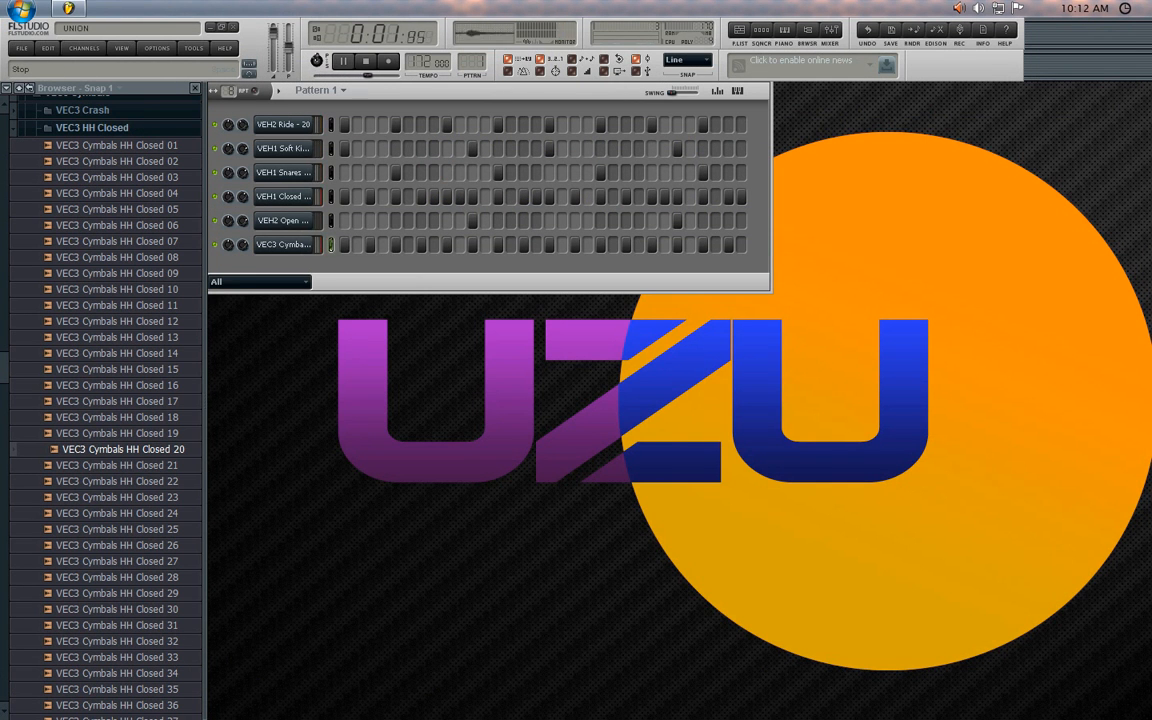
click(287, 196)
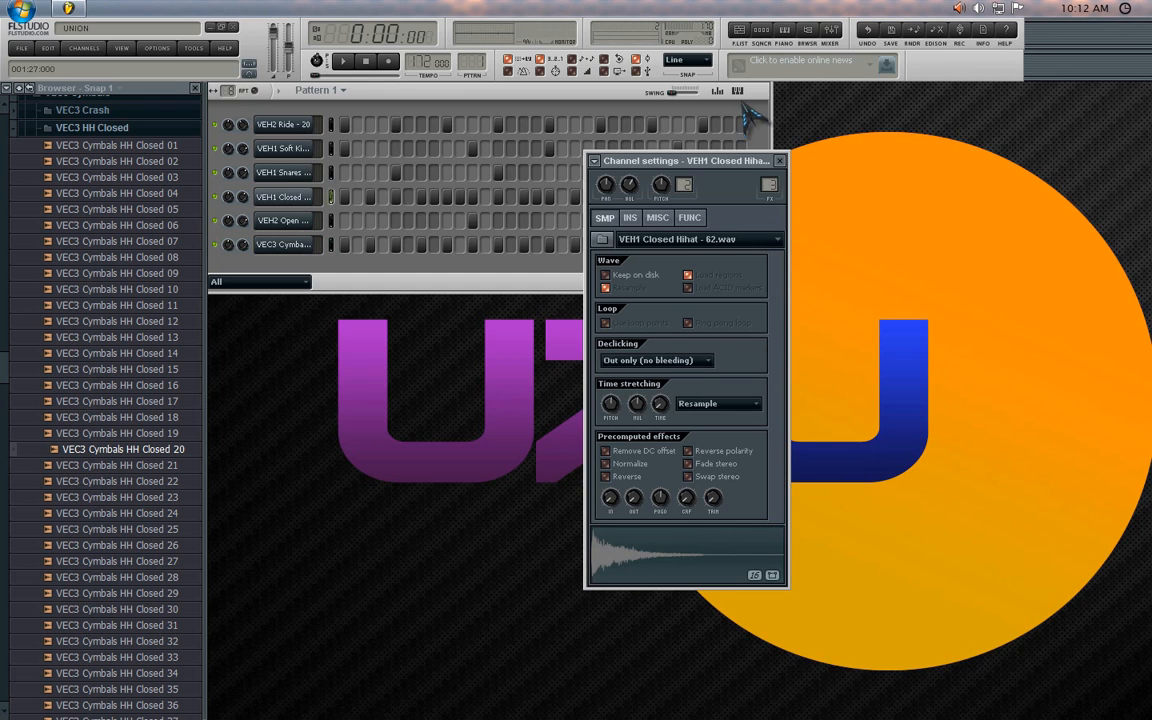
click(778, 161)
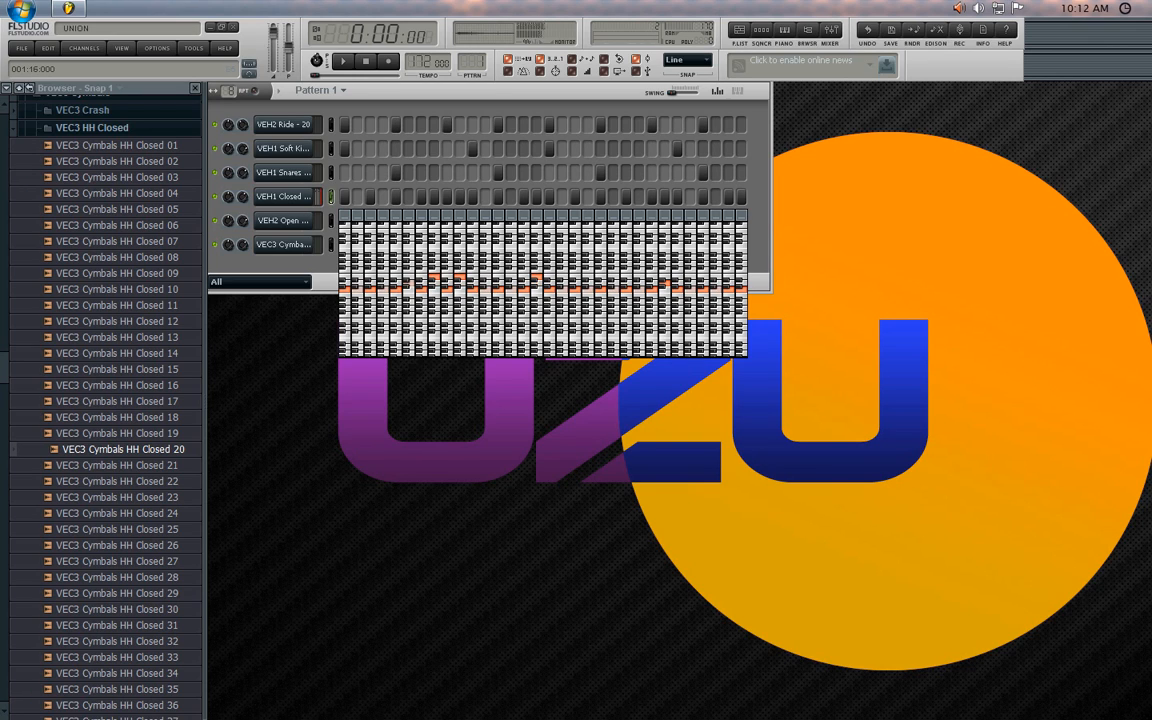
key(space)
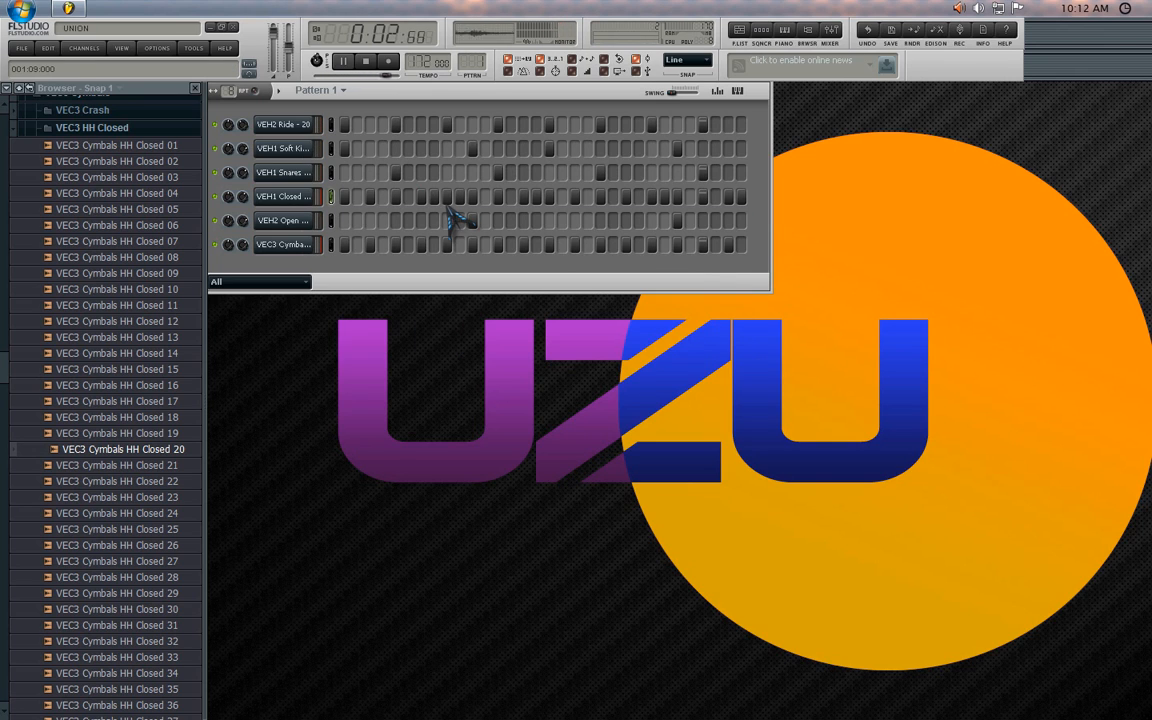
- Collapse the VEC3 HH Closed folder and add VEC3 Cymbals HH Open 016 from VEC3 HH Open as a new channel
click(98, 128)
key(space)
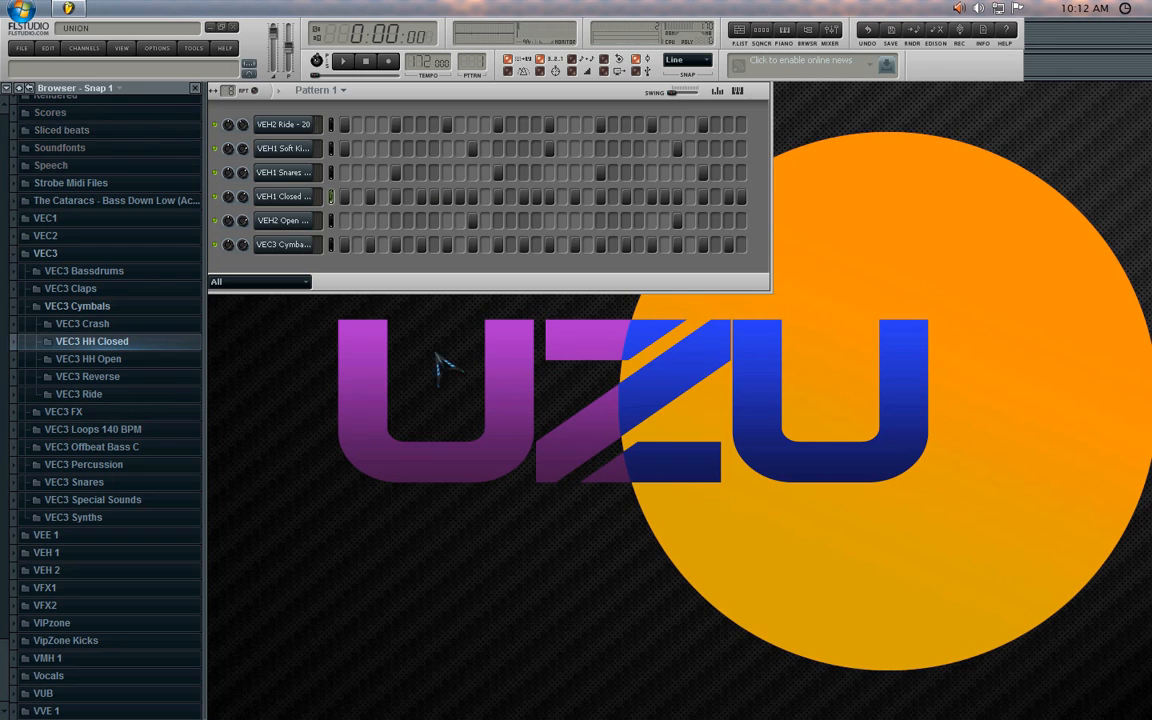
key(space)
key(space)
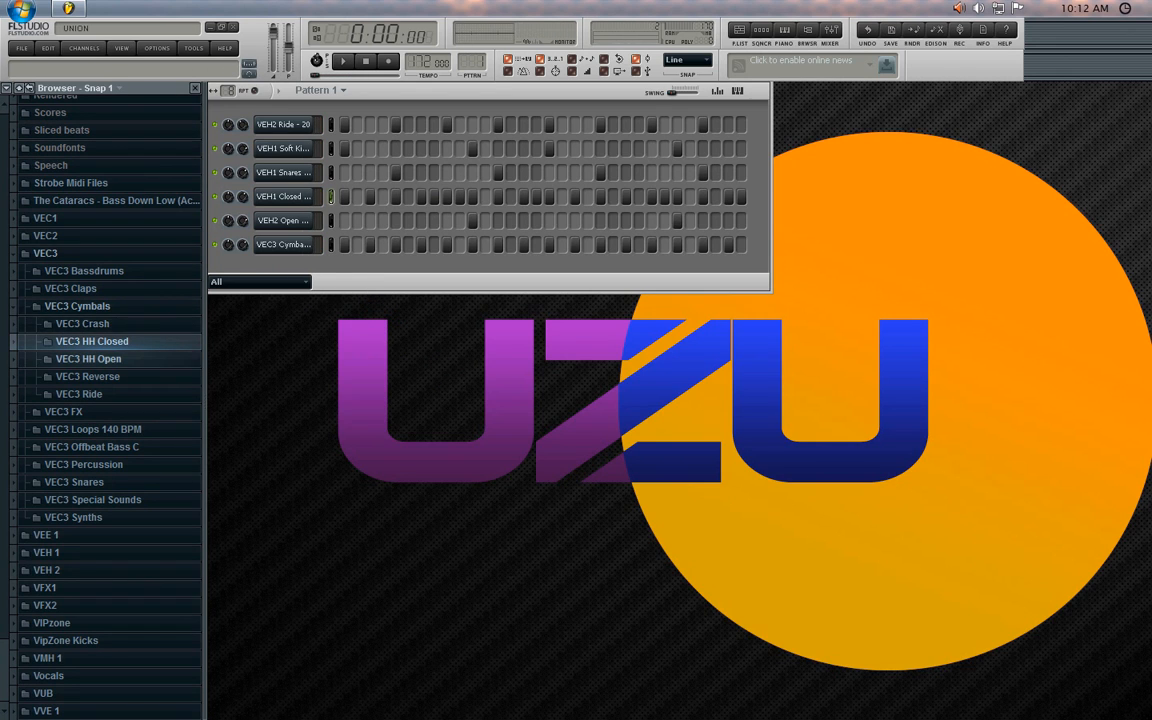
click(90, 359)
click(122, 409)
drag(122, 409, 240, 285)
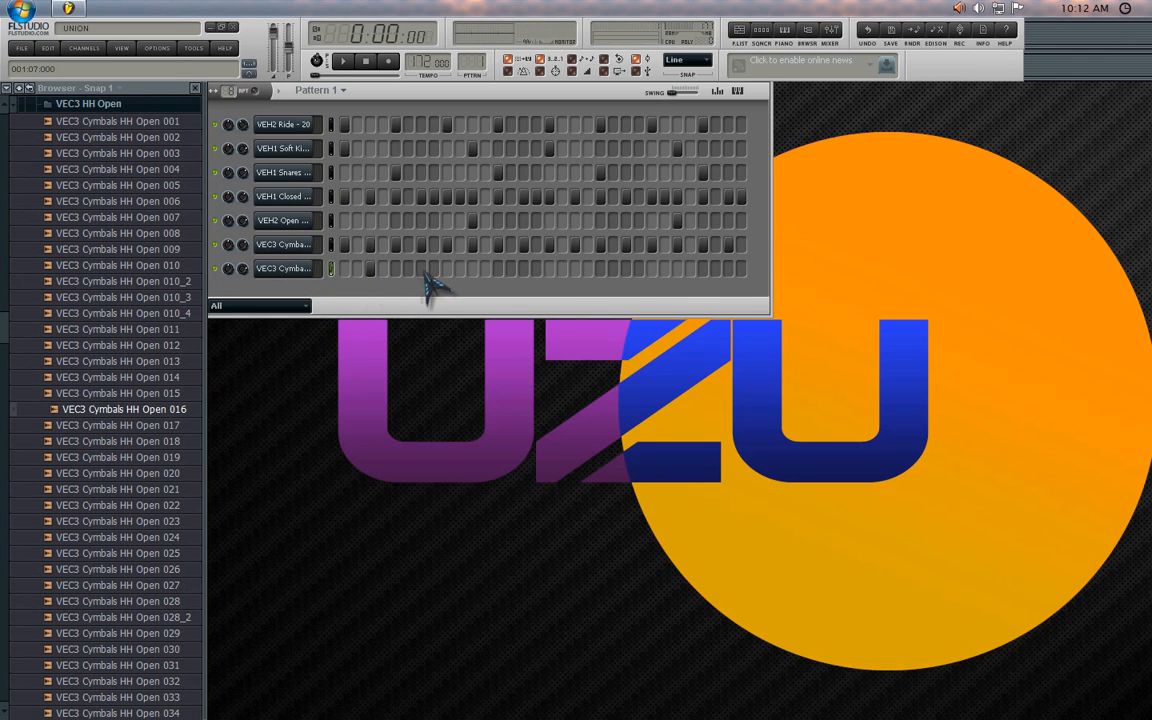
- Place VEC3 Cymbals HH Open hits on every fourth step from step 3 to step 31
drag(427, 274, 529, 269)
click(574, 269)
click(625, 269)
click(676, 269)
click(727, 269)
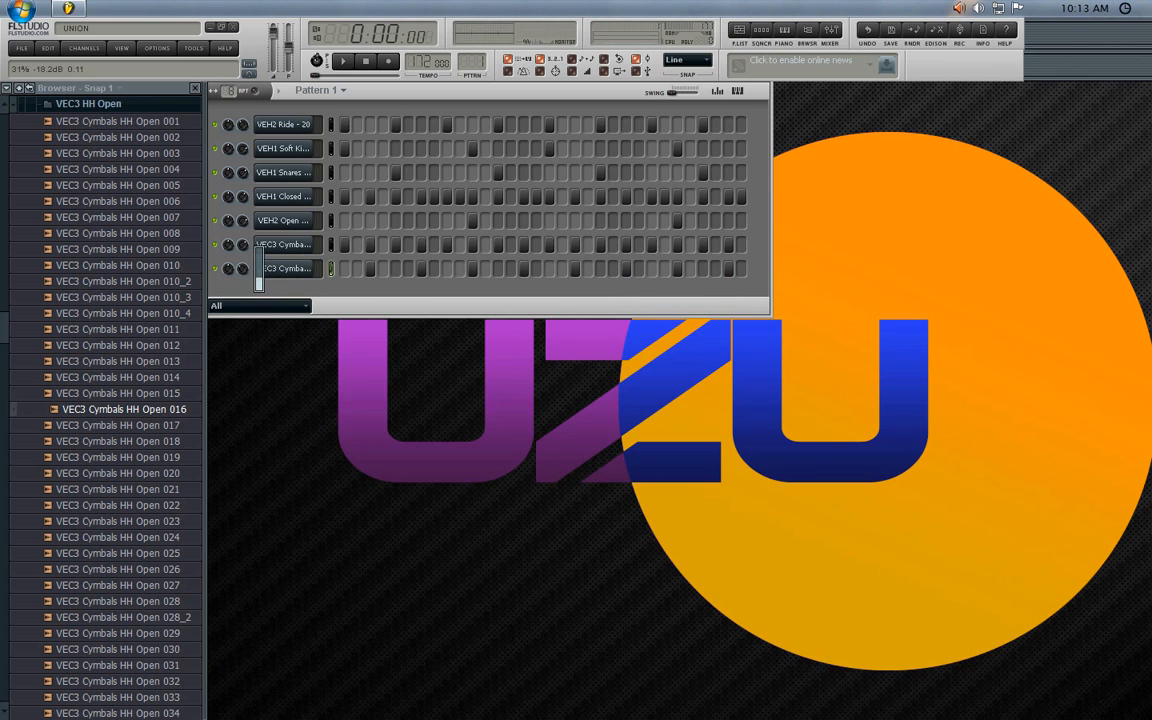
- Lower the VEC3 Cymbals HH Open channel's volume to about 31% while playing the pattern
key(space)
drag(250, 280, 258, 270)
key(space)
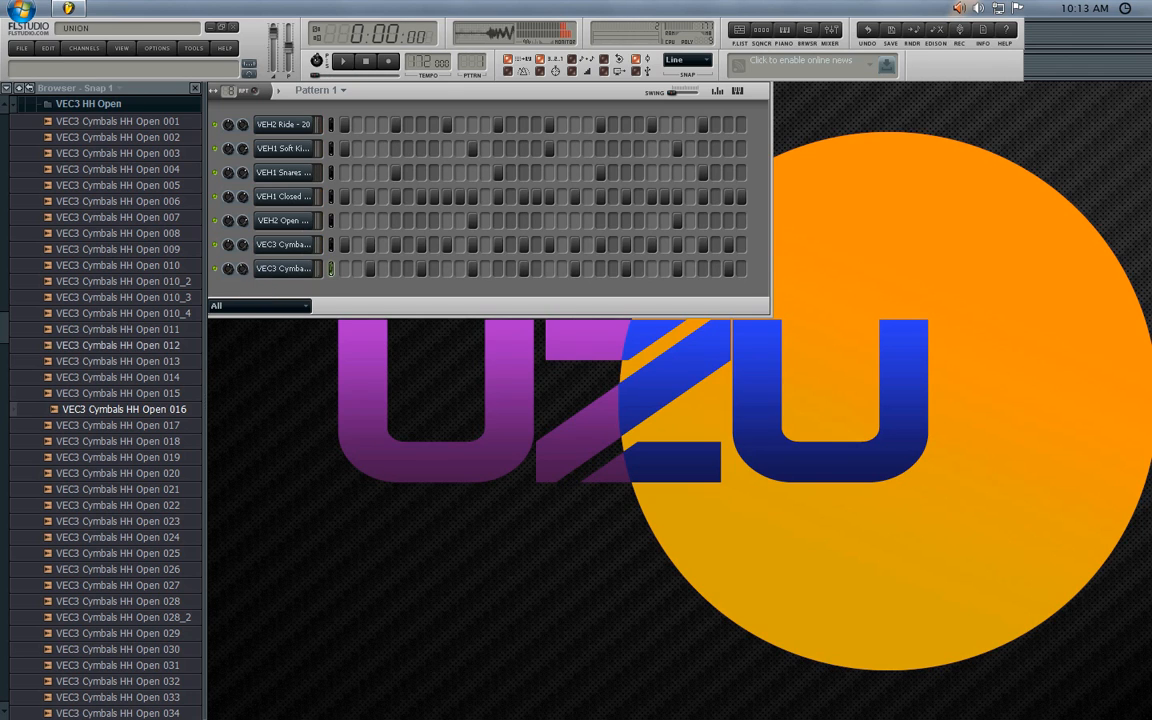
- Audition the VEC3 Cymbals HH Open samples upwards from 014
click(140, 380)
key(Up)
key(Up)
key(Up)
key(Up)
key(Up)
key(Up)
key(Up)
key(Up)
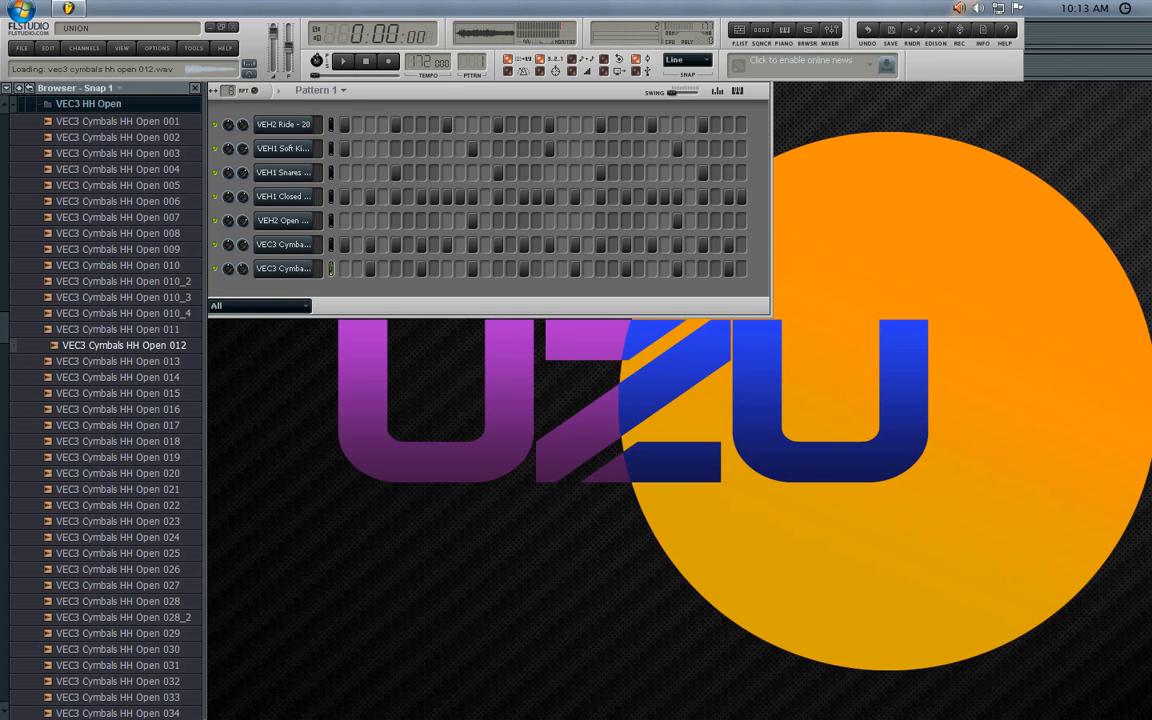
- Load VEC3 Cymbals HH Open 011 into the last hi-hat channel and play the pattern at 180 BPM
drag(125, 330, 272, 264)
key(space)
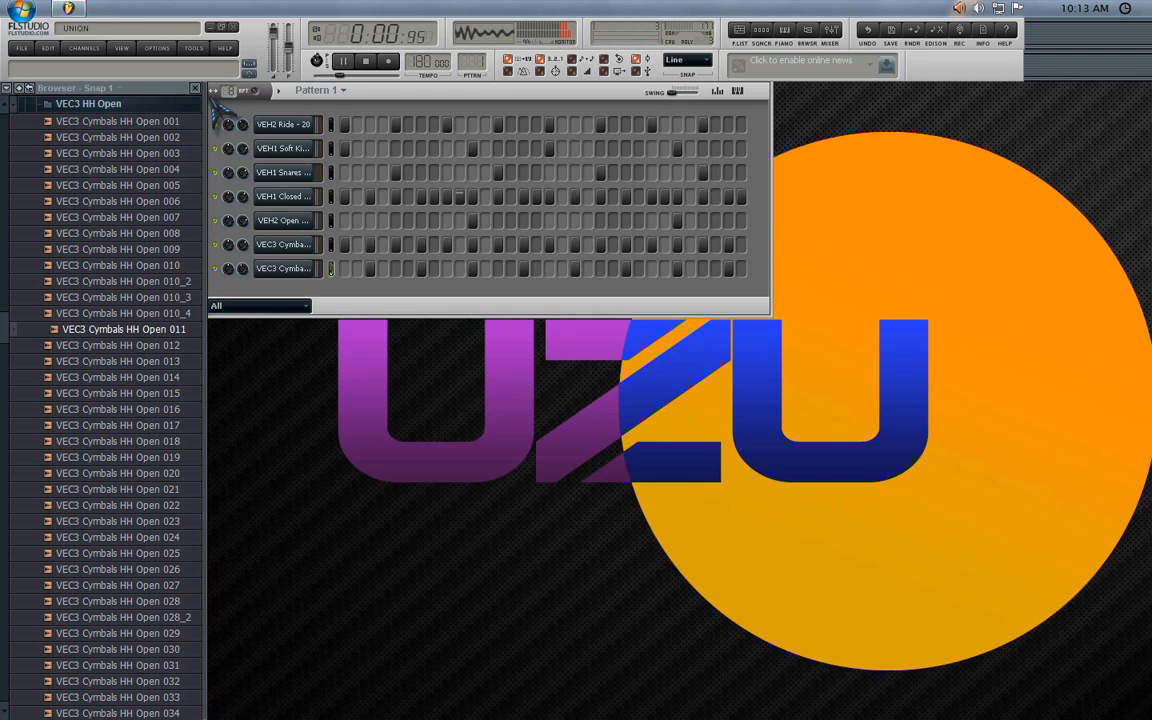
click(188, 104)
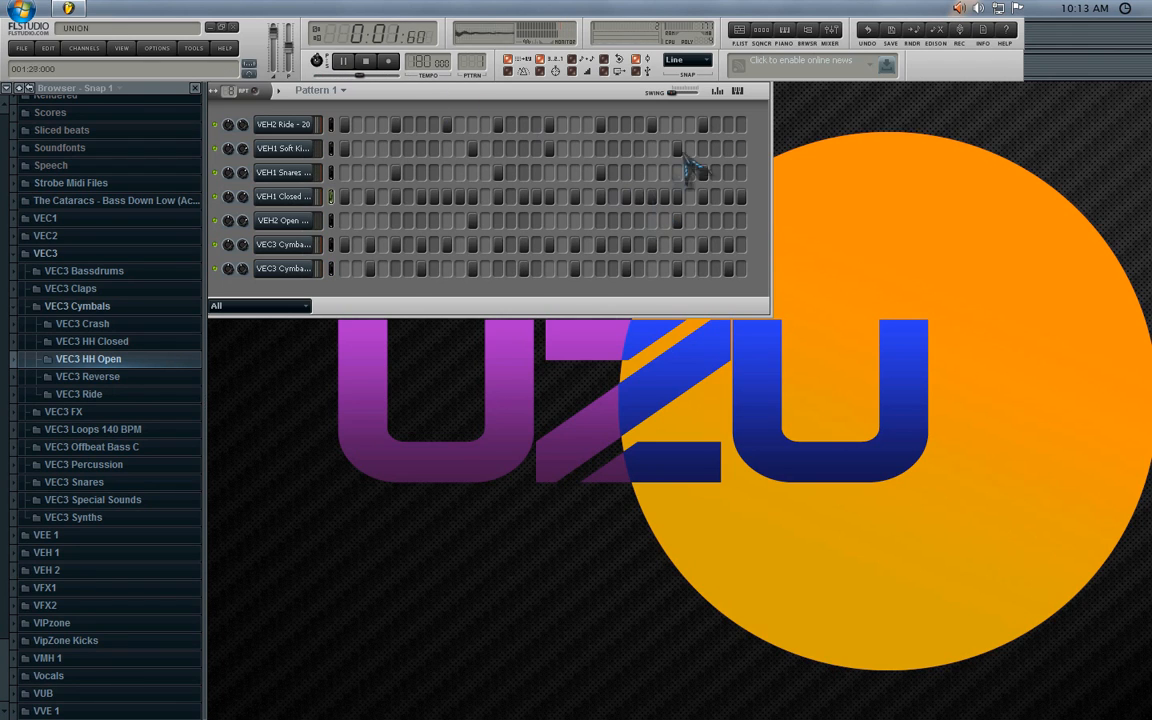
- View the keyboard editor for the VEH1 Closed channel, hide it again and stop playback
click(737, 91)
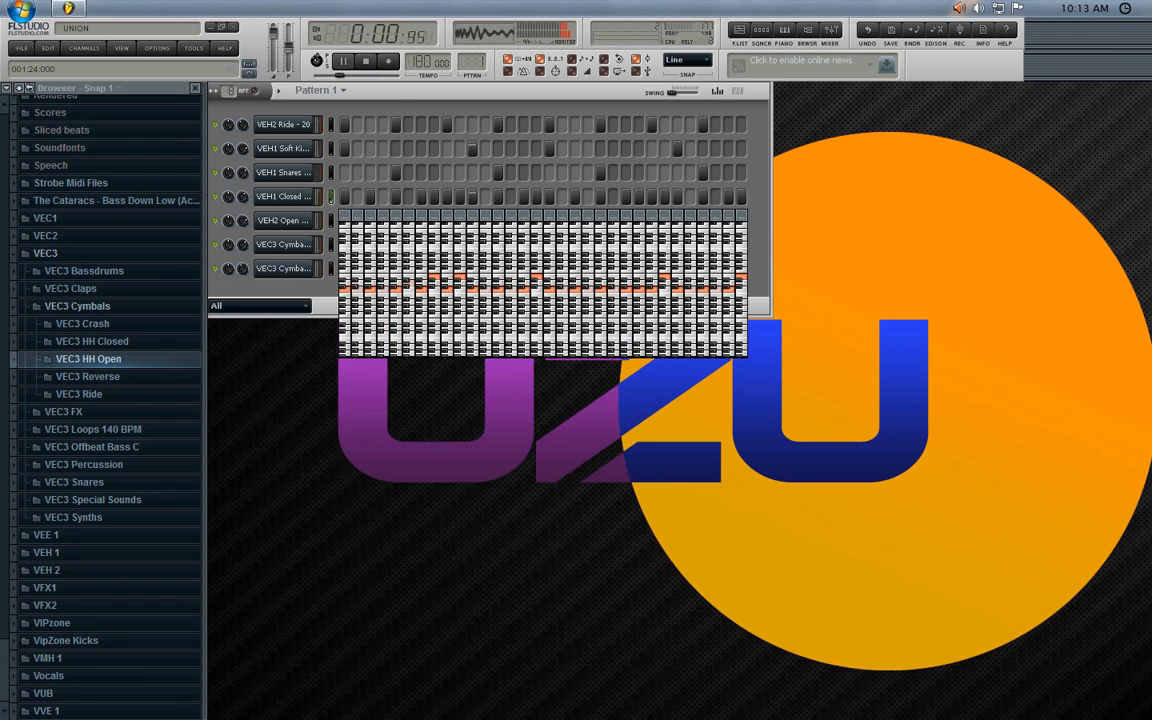
click(737, 91)
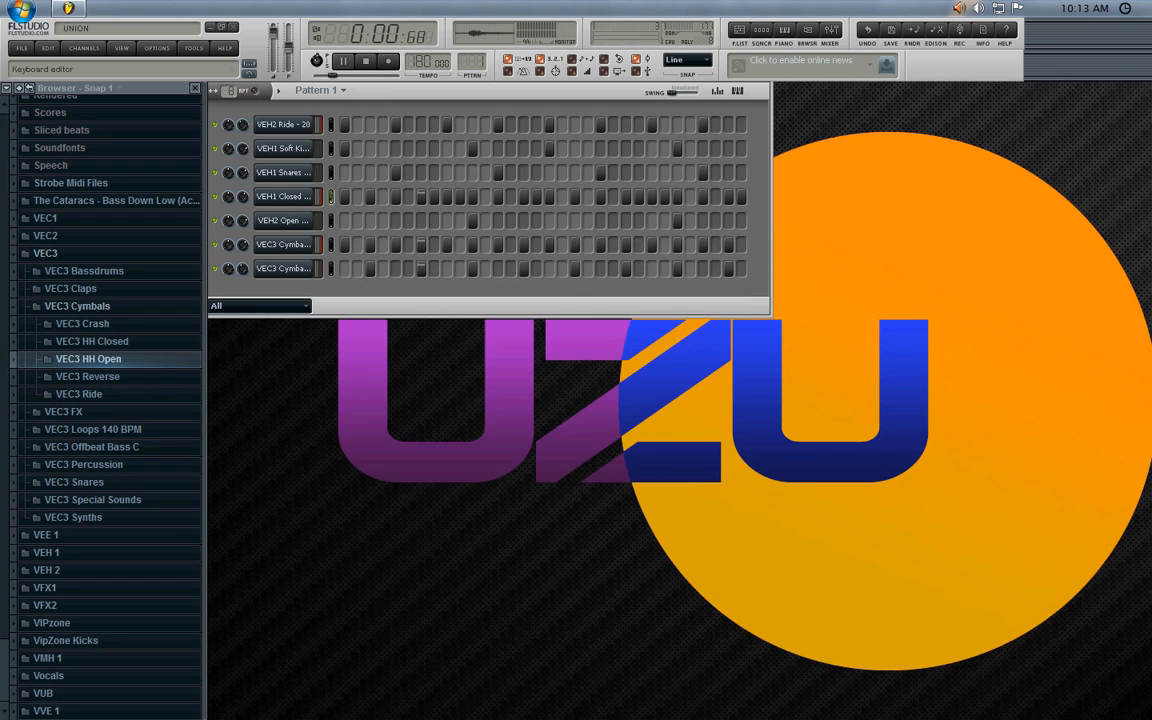
click(366, 62)
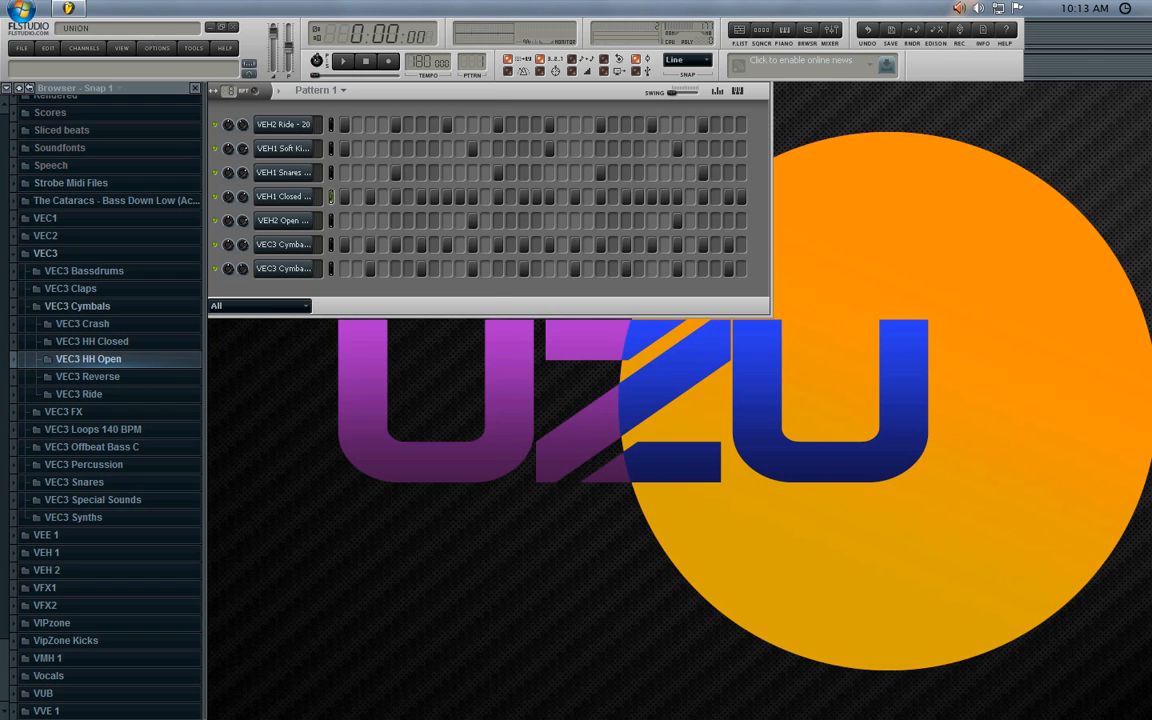
- Add a Sylenth1 channel below the drum channels and close its plugin window
click(84, 48)
mouse_move(90, 64)
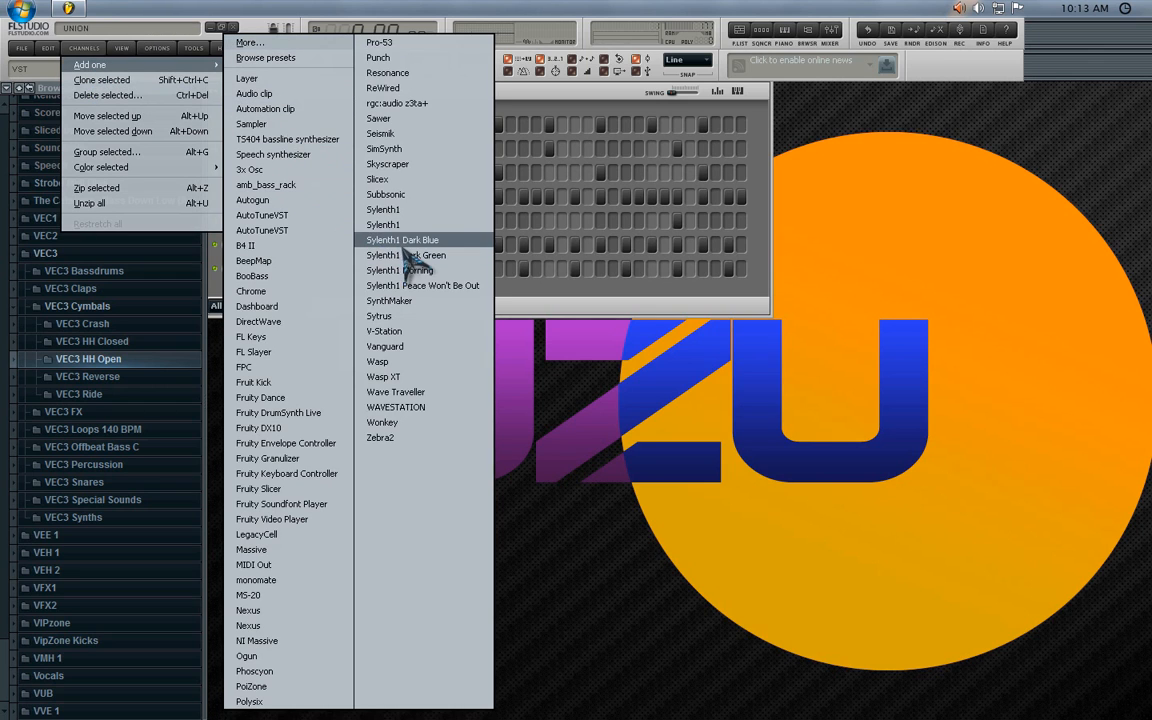
click(400, 225)
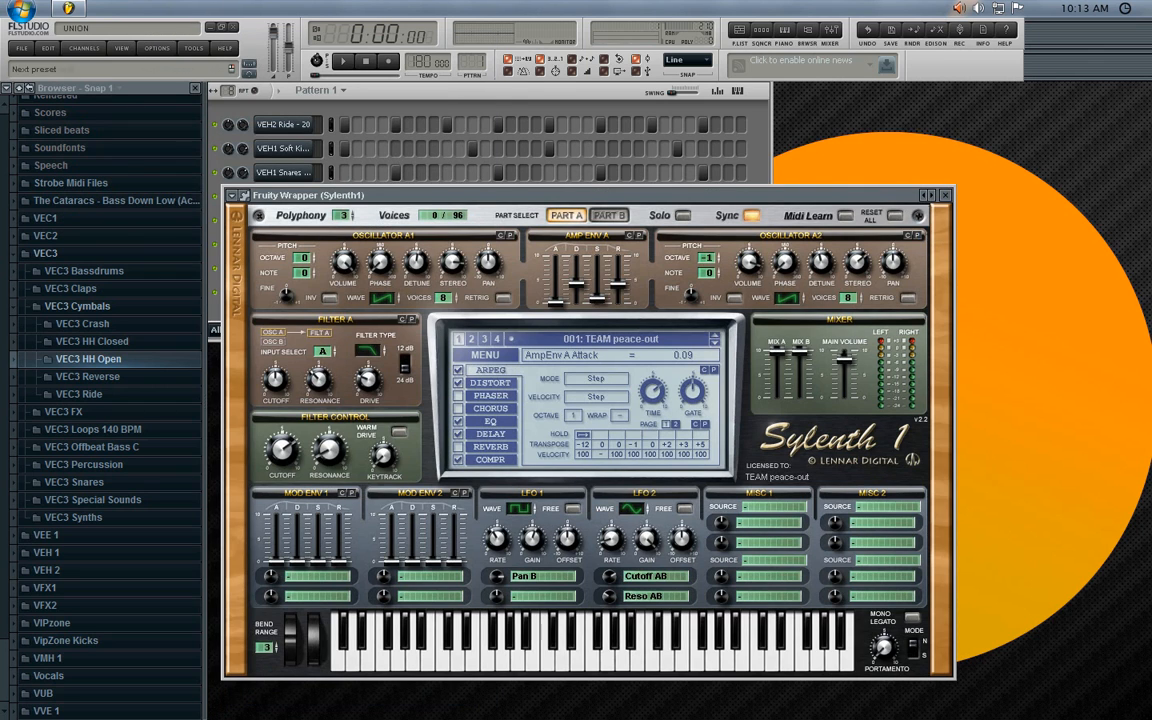
click(945, 195)
- Replace the plugin in the Sylenth1 channel with Sylenth1 Peace Won't Be Out
right_click(298, 293)
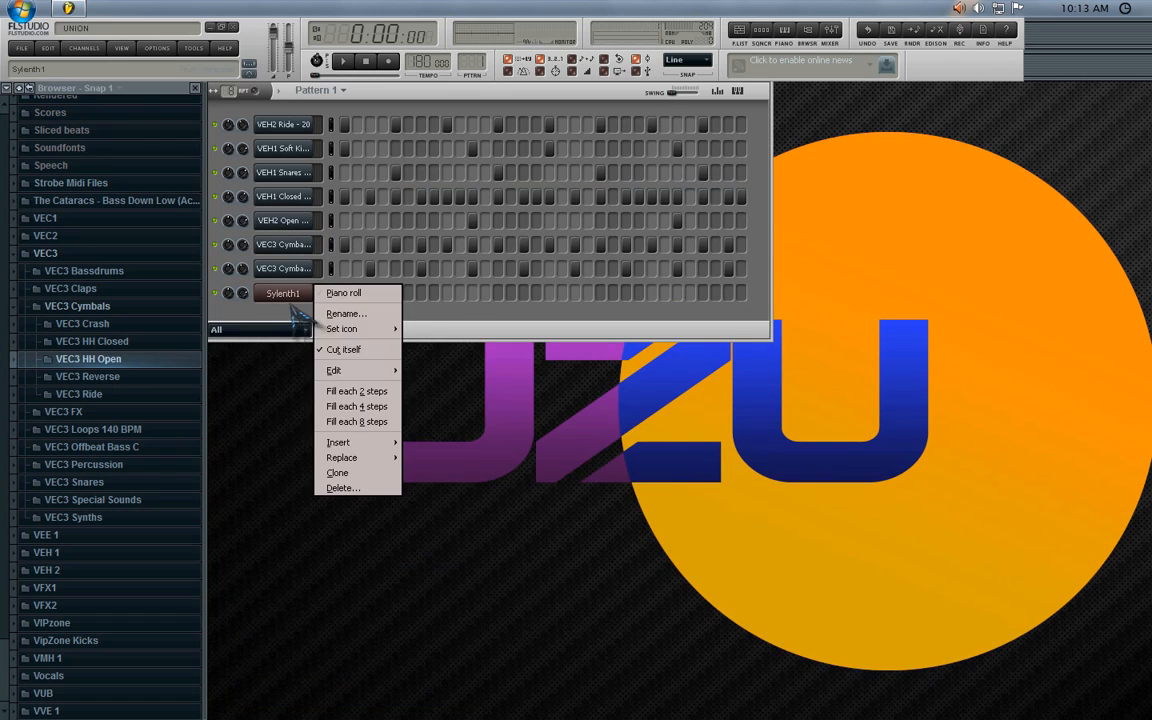
mouse_move(372, 457)
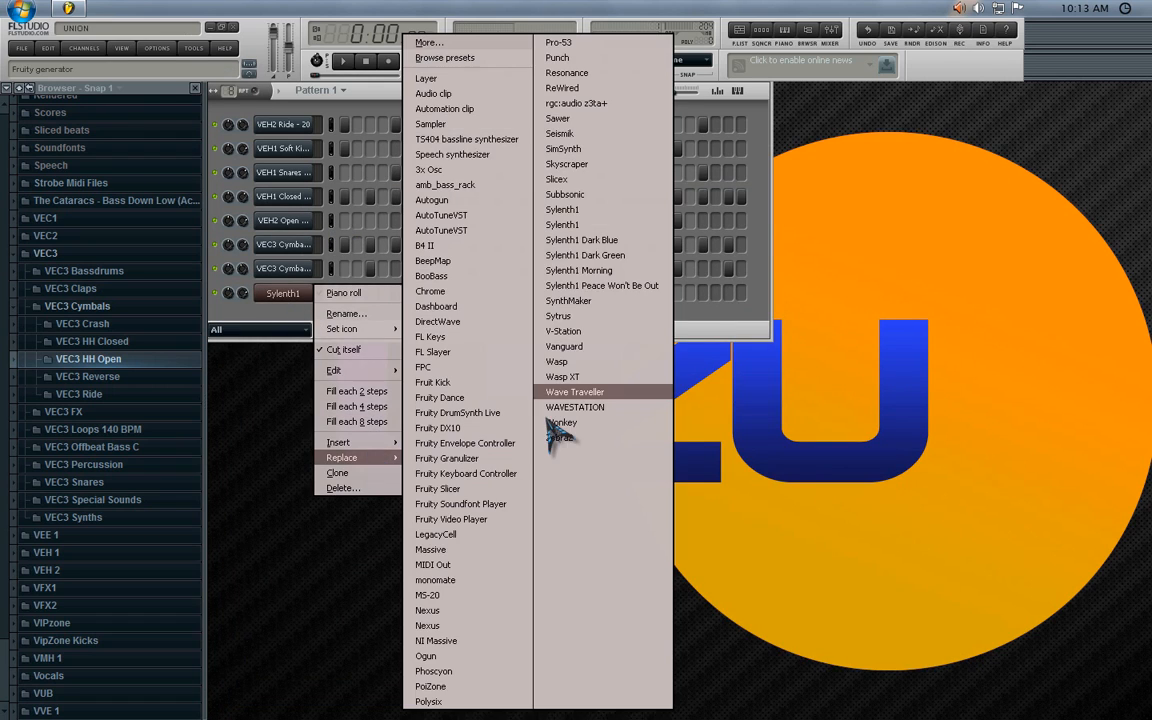
click(630, 286)
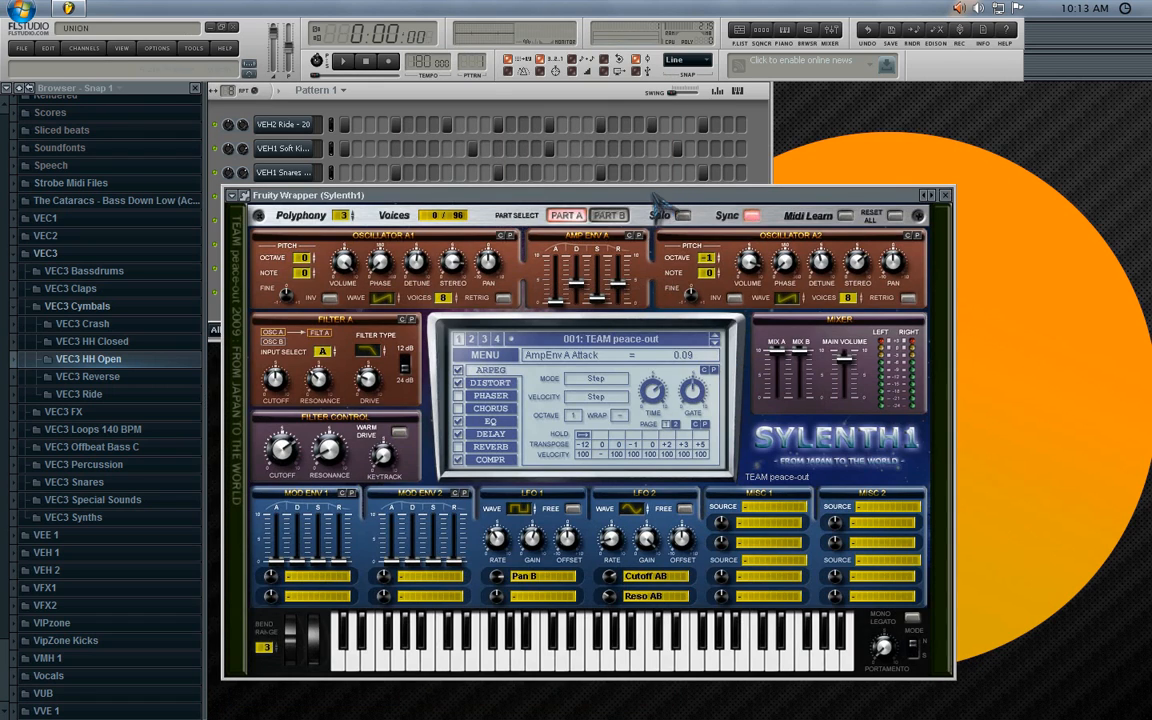
drag(651, 195, 677, 154)
- Load the Adam Van Baker Sylenth1 Soundset Part 2.fxb bank from the SoundBanks folder into the synth
click(271, 155)
click(325, 468)
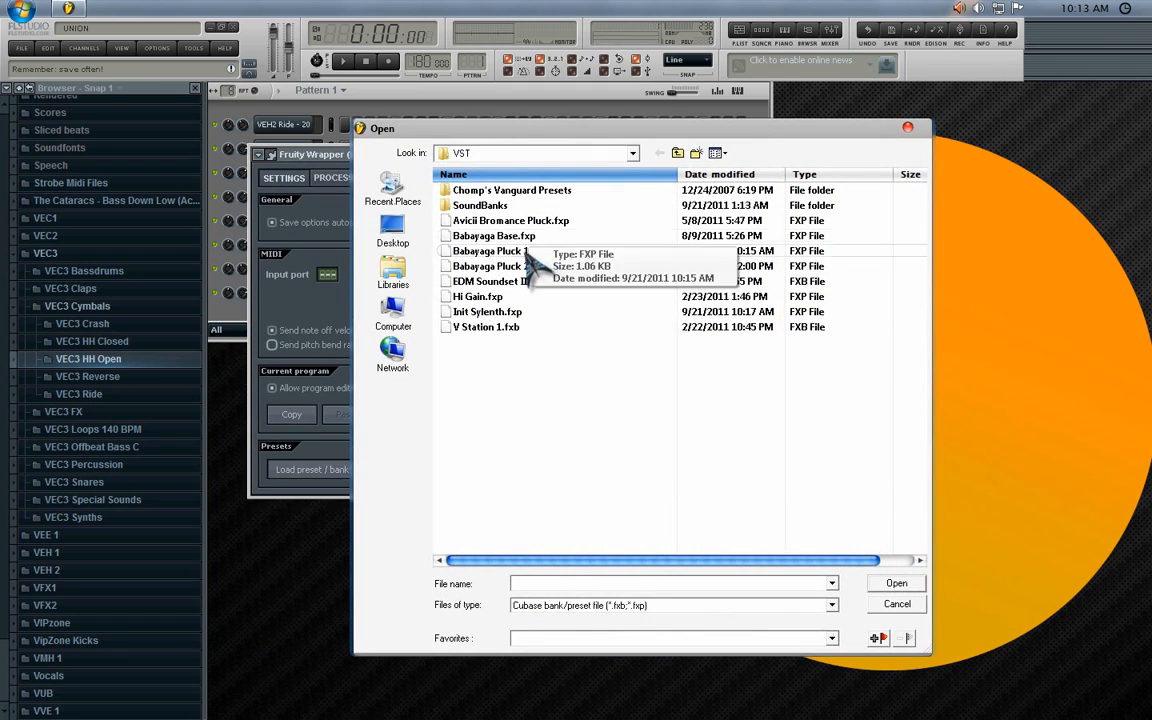
double_click(532, 206)
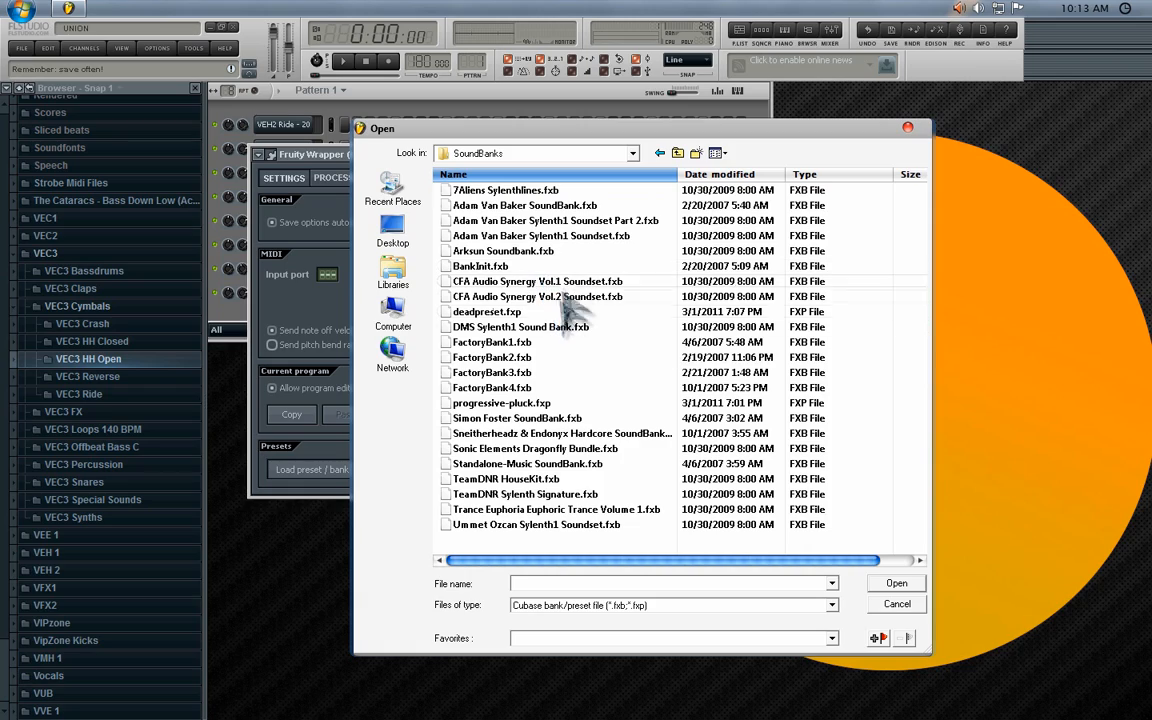
click(581, 222)
double_click(581, 222)
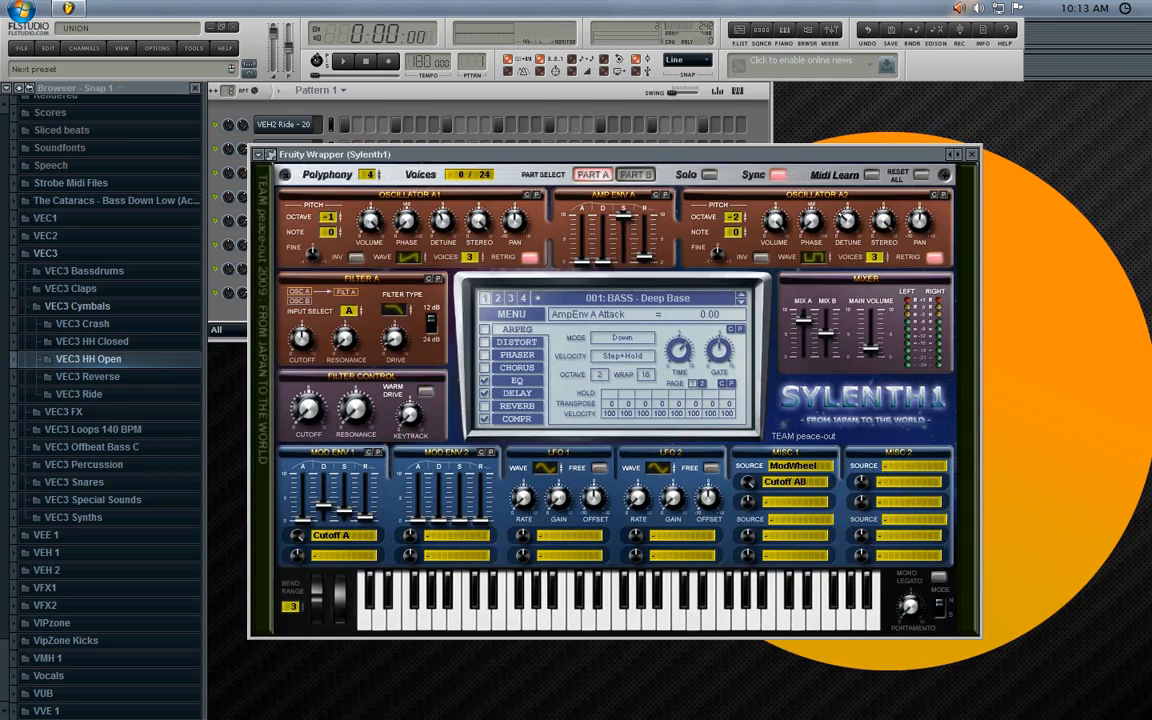
- Choose the BS Reese Bass preset, turn off its arpeggiator and close the synth window
click(738, 298)
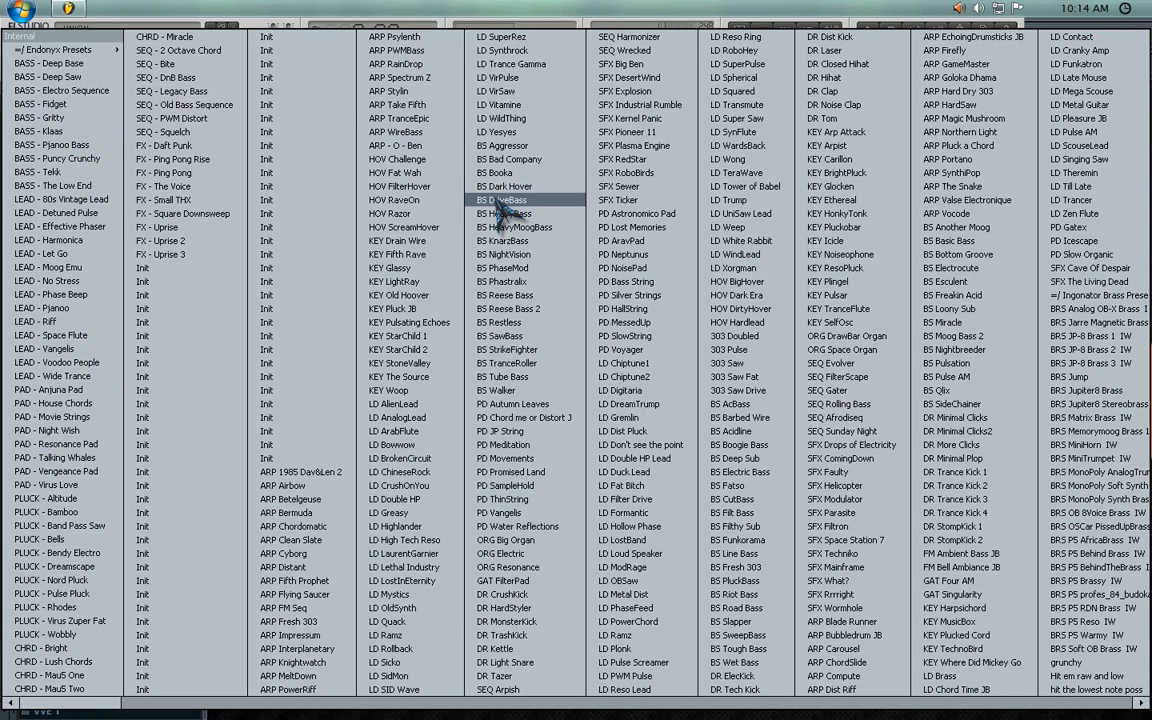
click(530, 281)
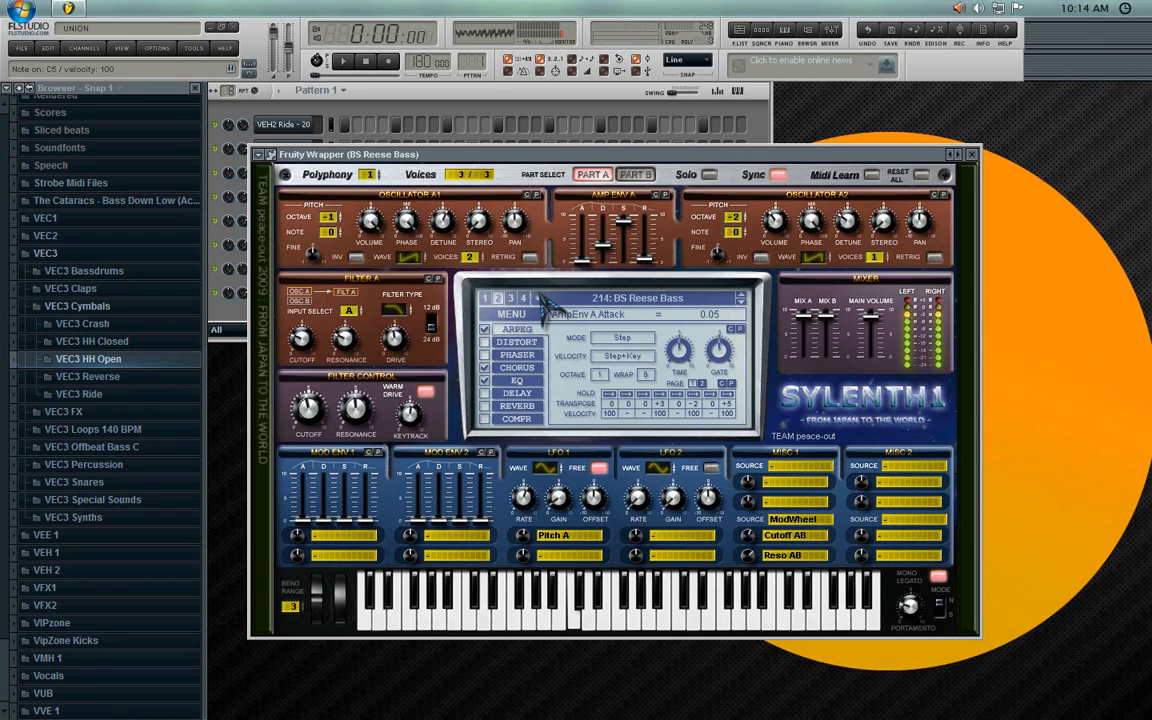
click(484, 329)
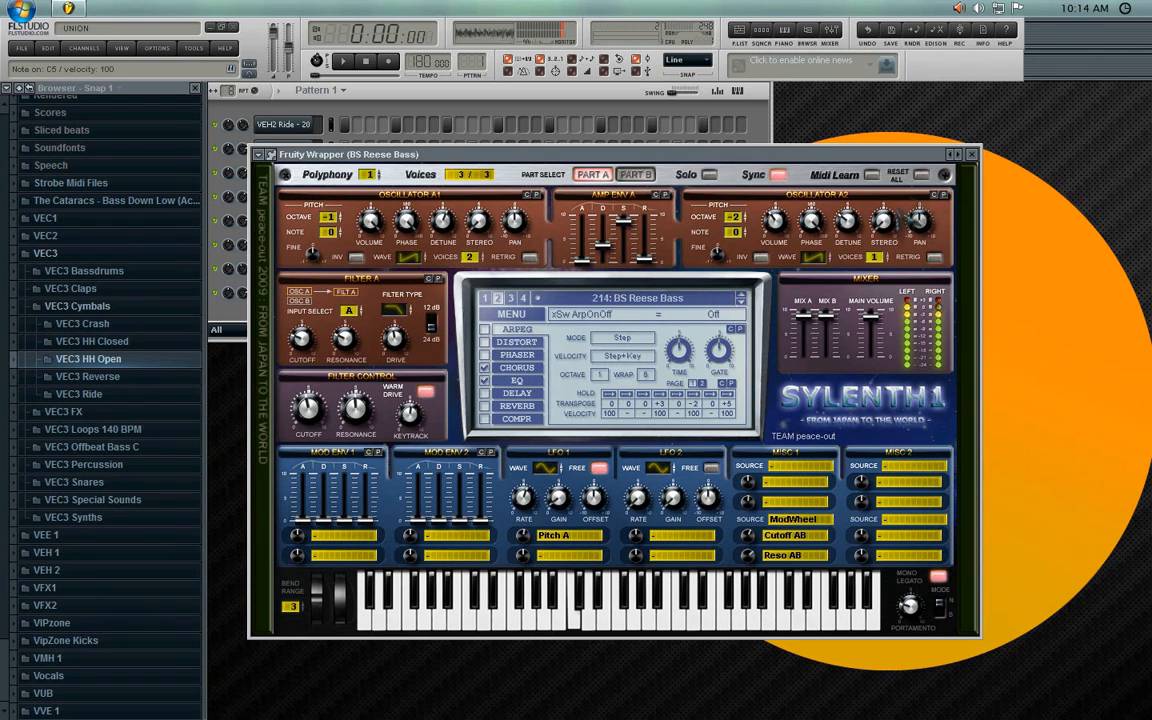
click(971, 155)
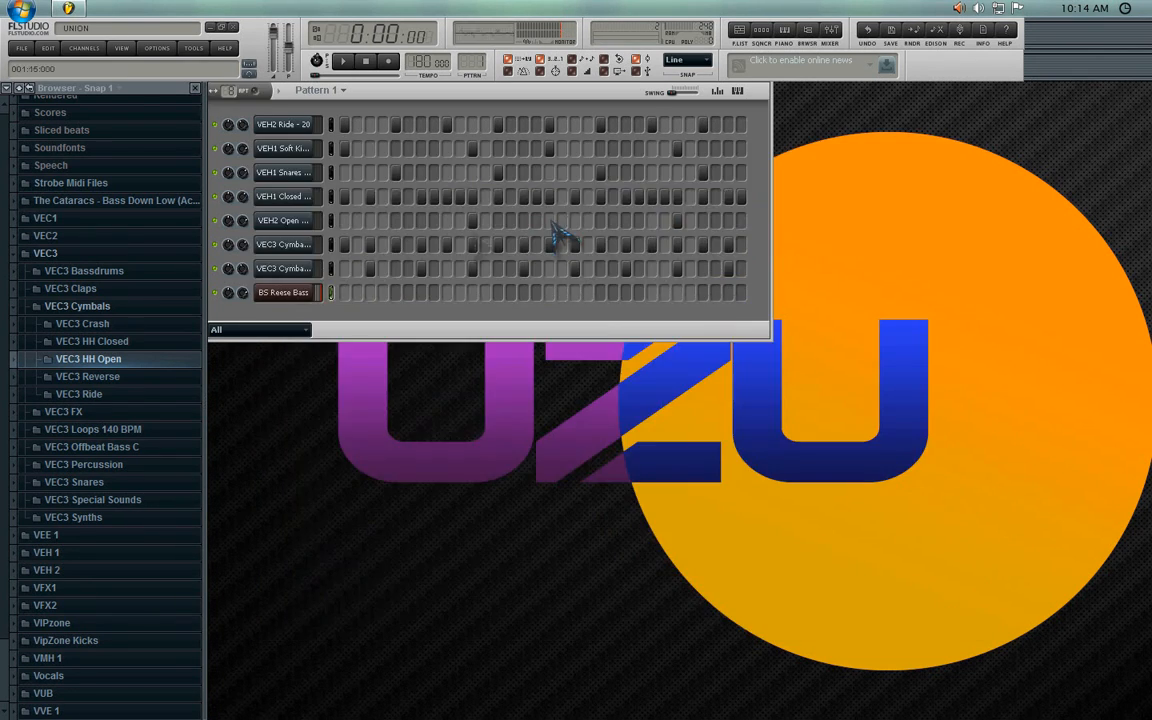
- In the BS Reese Bass piano roll, place a 16-step C4 note at the start followed by a 16-step D#4 note
right_click(300, 292)
click(335, 294)
key(space)
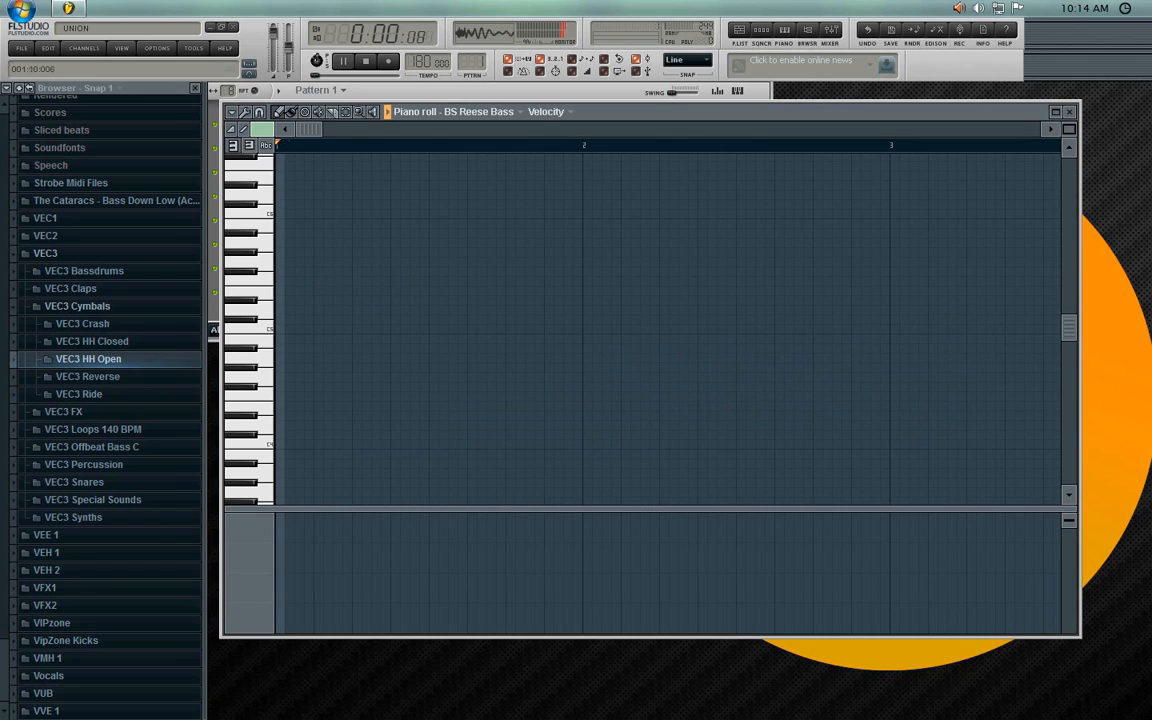
key(space)
click(282, 444)
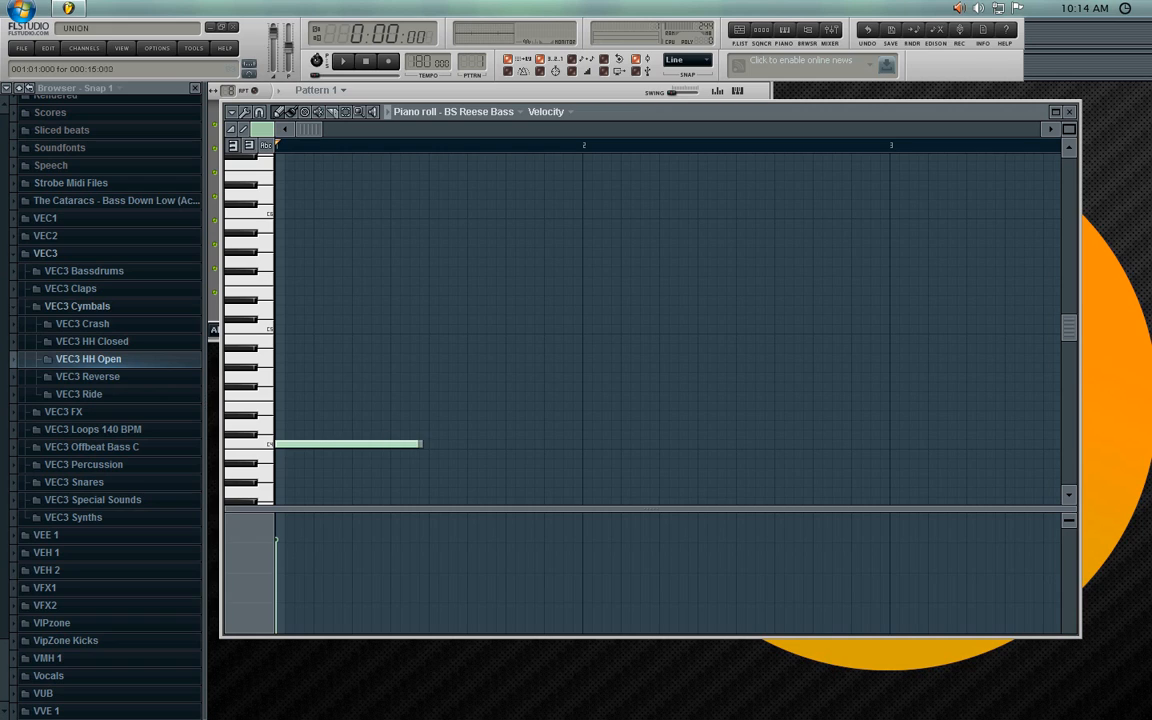
drag(435, 425, 435, 415)
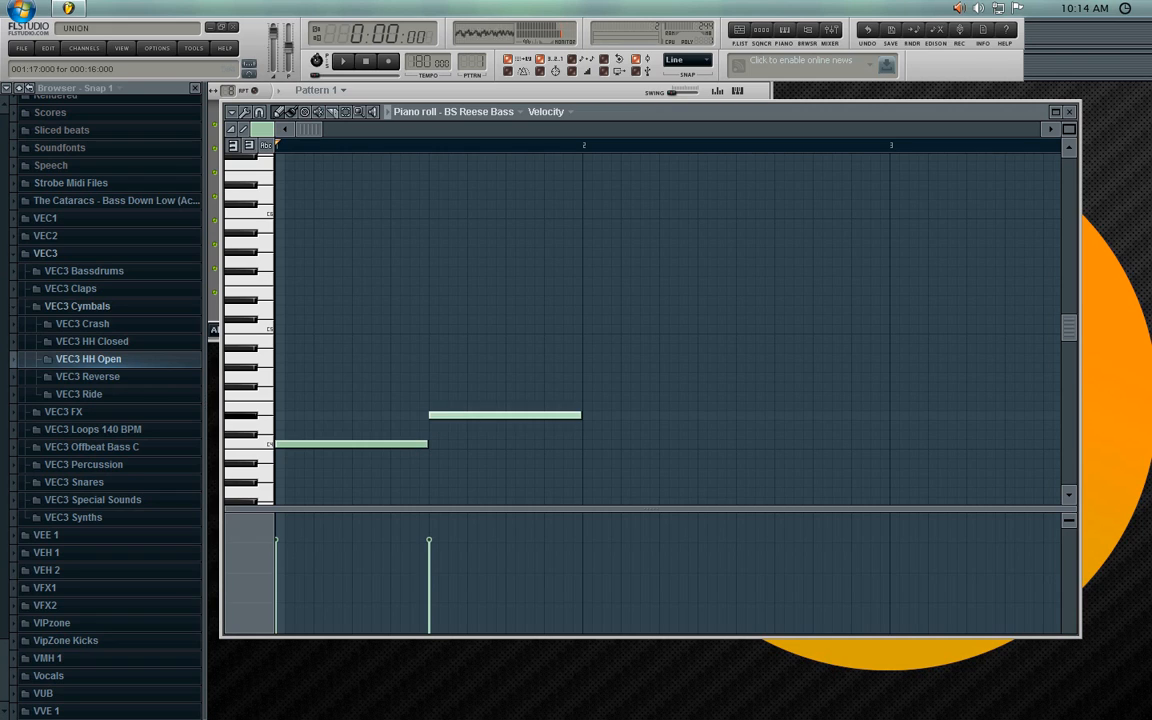
- Shorten the D#4 note to 8 steps and add an 8-step F4 note after it, playing the result
drag(579, 415, 546, 415)
click(512, 406)
drag(512, 406, 512, 396)
key(space)
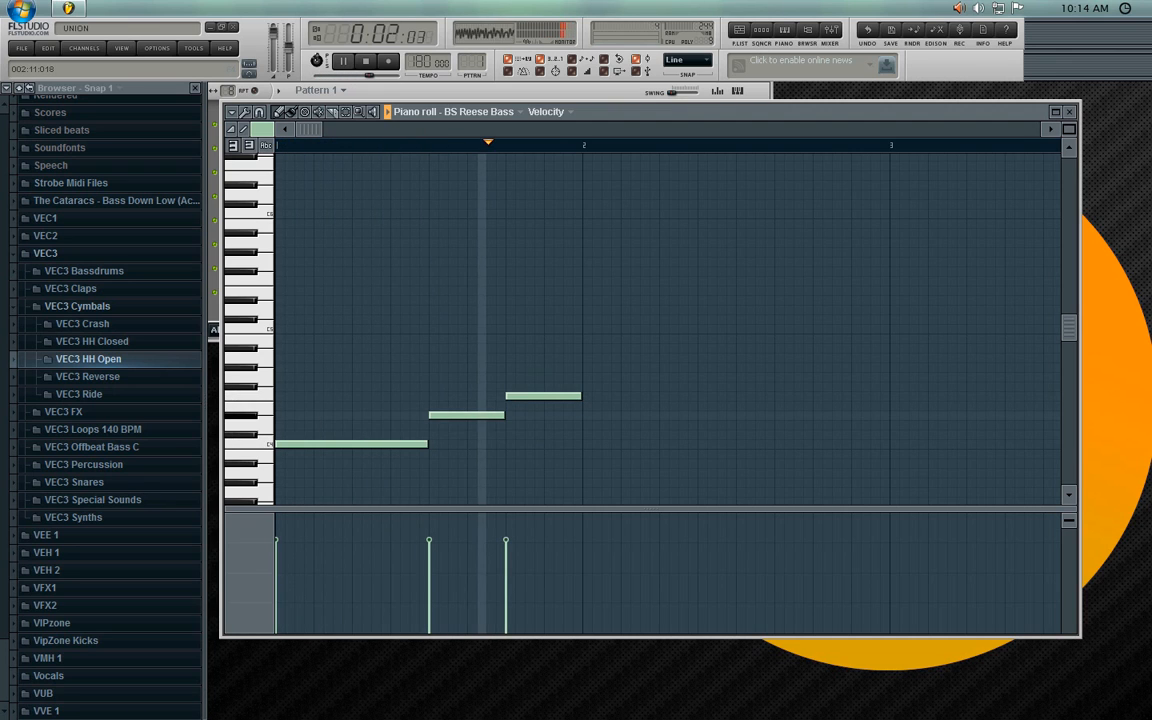
click(1069, 112)
key(space)
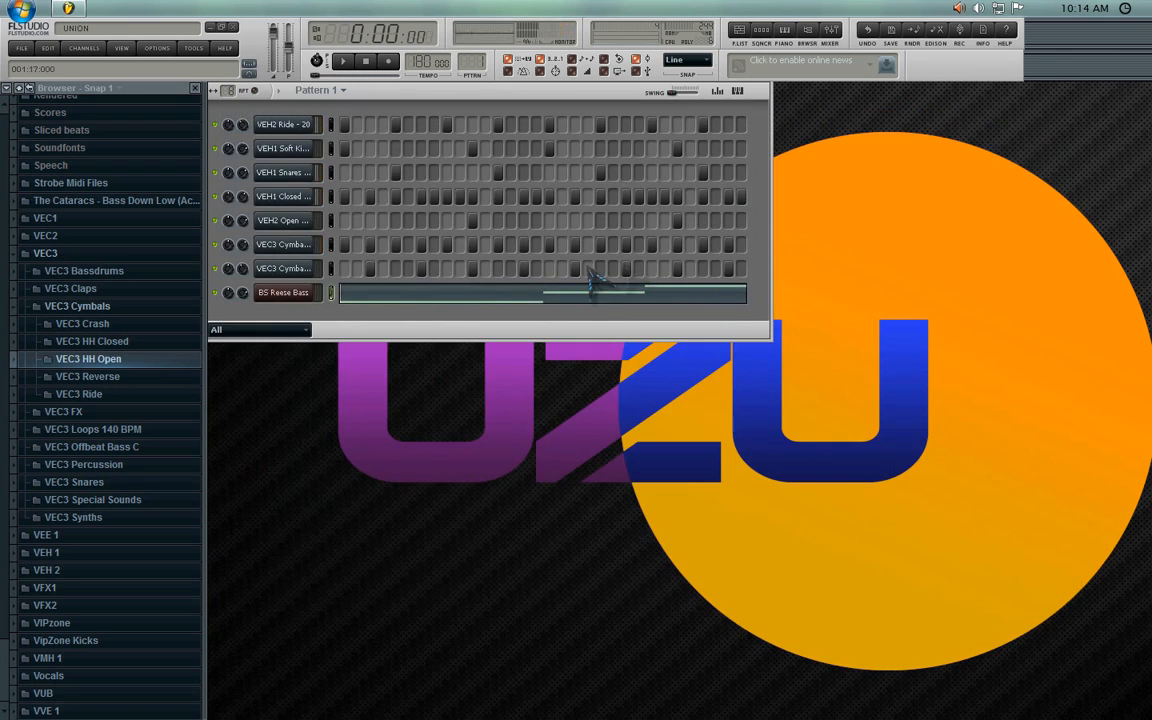
- Shorten the second bass note to 6 steps at A#3 and make the F4 note run 10 steps from step 23
click(474, 293)
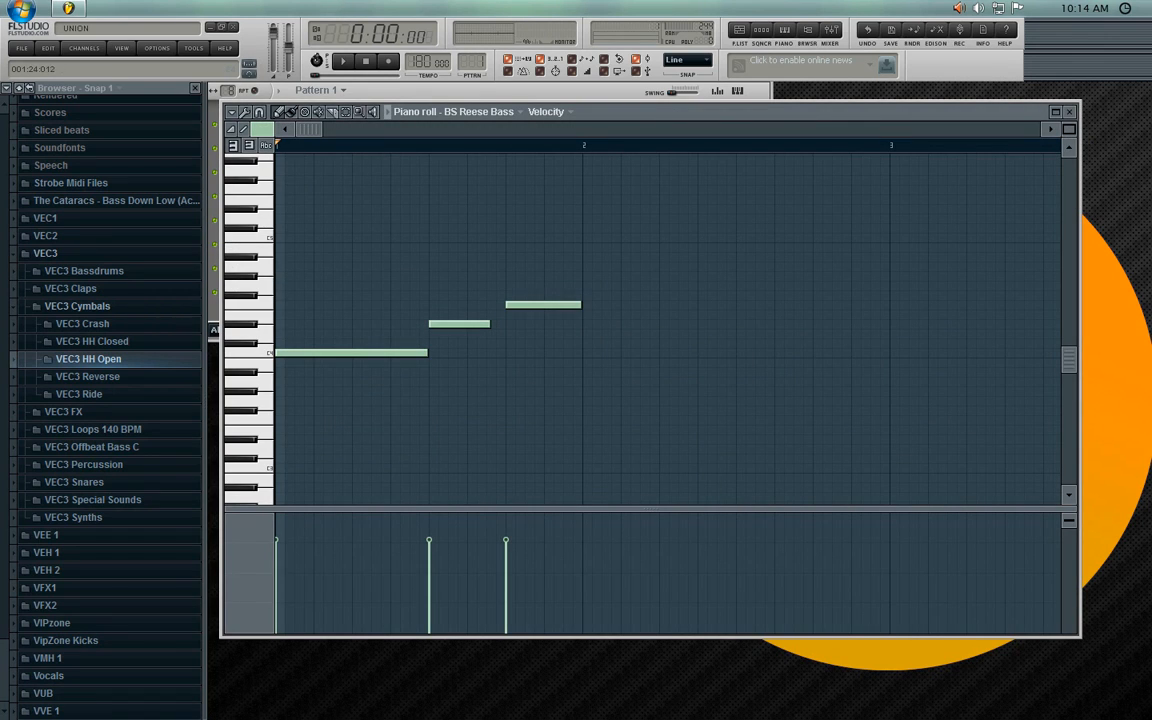
drag(541, 305, 522, 305)
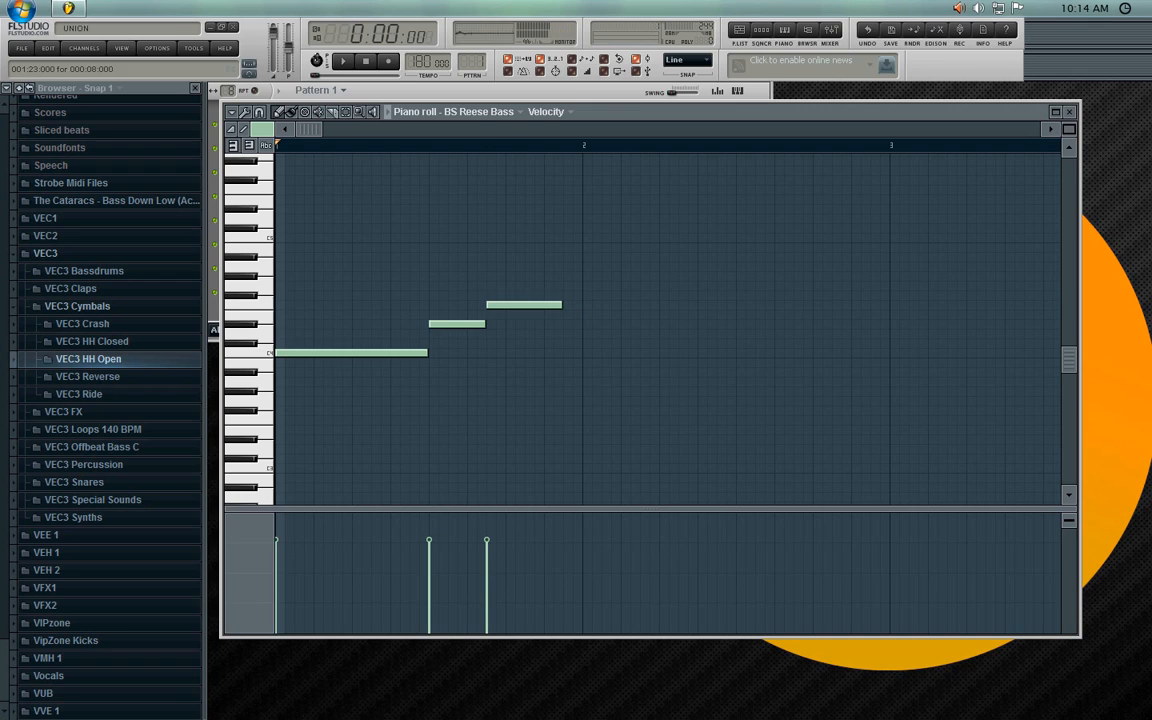
drag(457, 323, 457, 371)
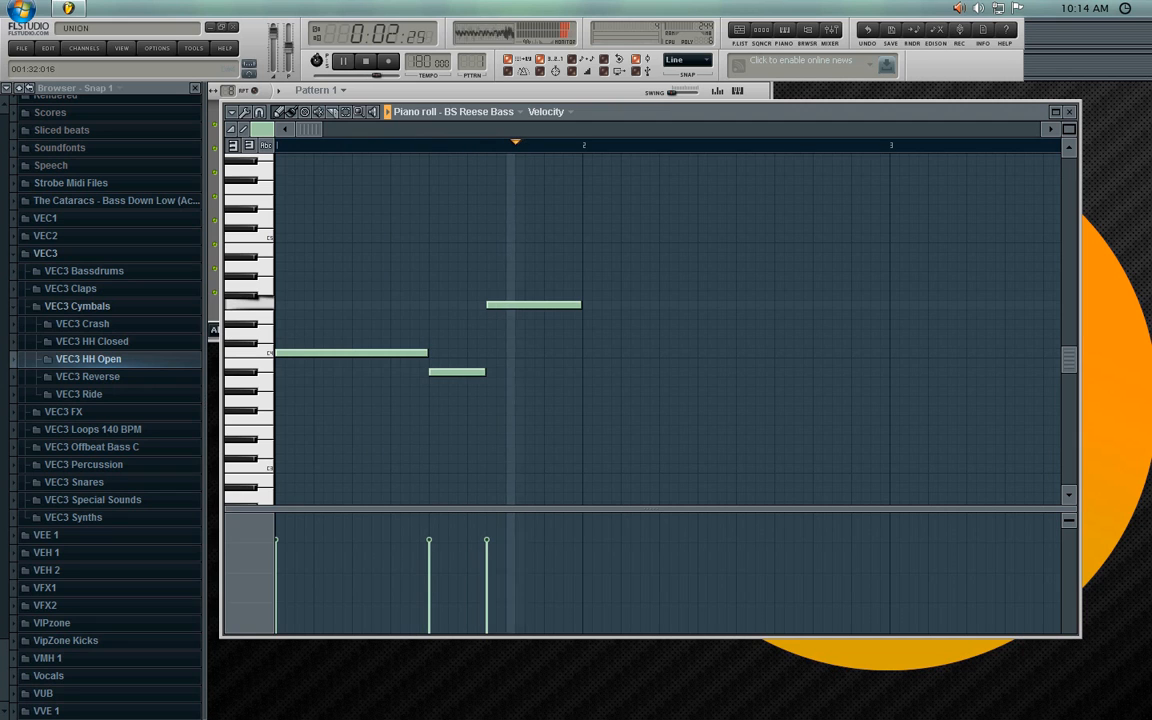
key(F7)
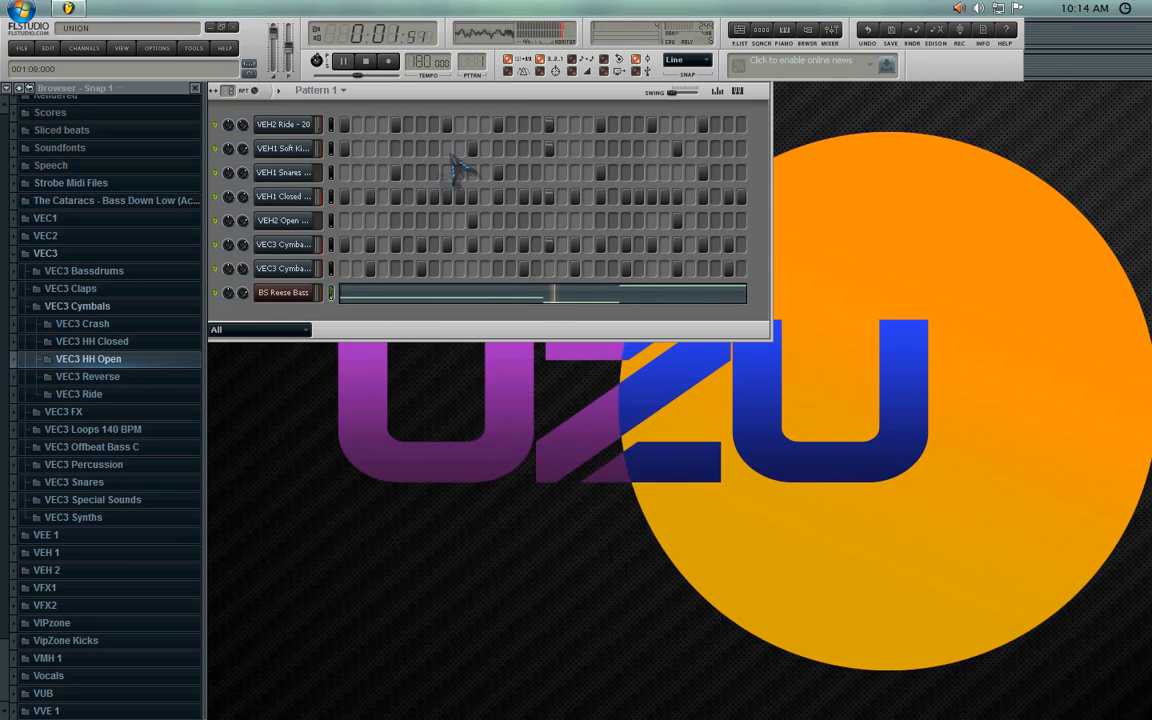
- Lower the BS Reese Bass filter control cutoff to 97.61 Hz during playback, then stop and close its windows
click(283, 292)
drag(317, 357, 318, 420)
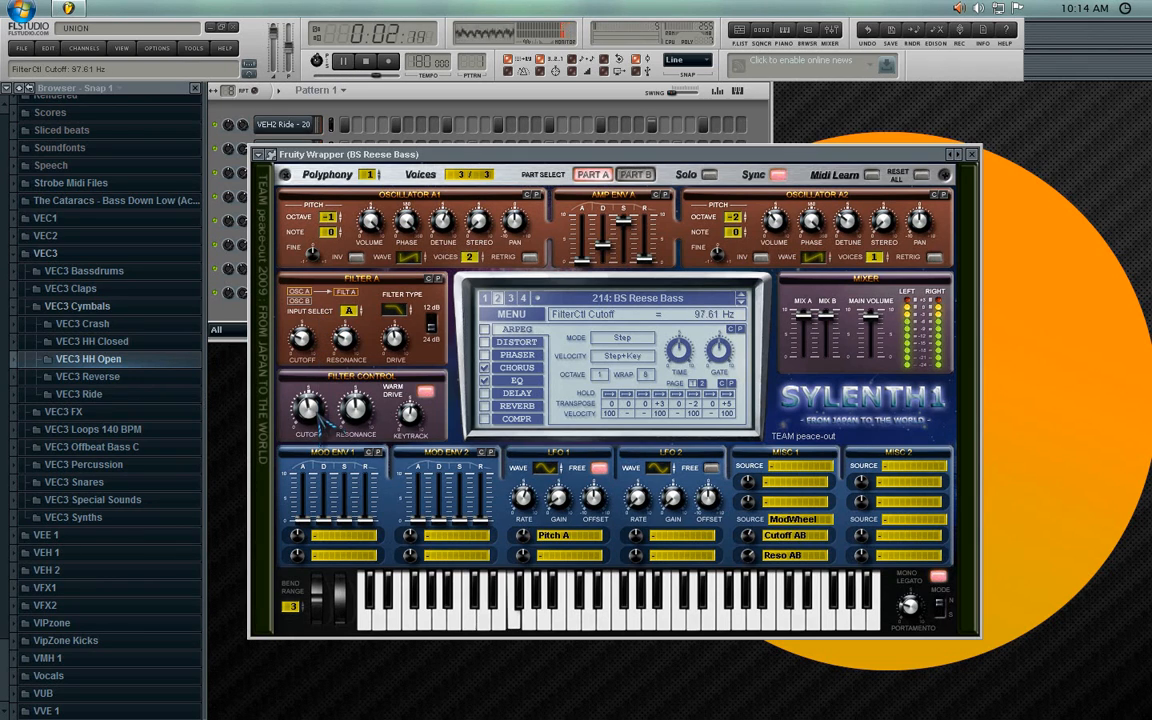
key(space)
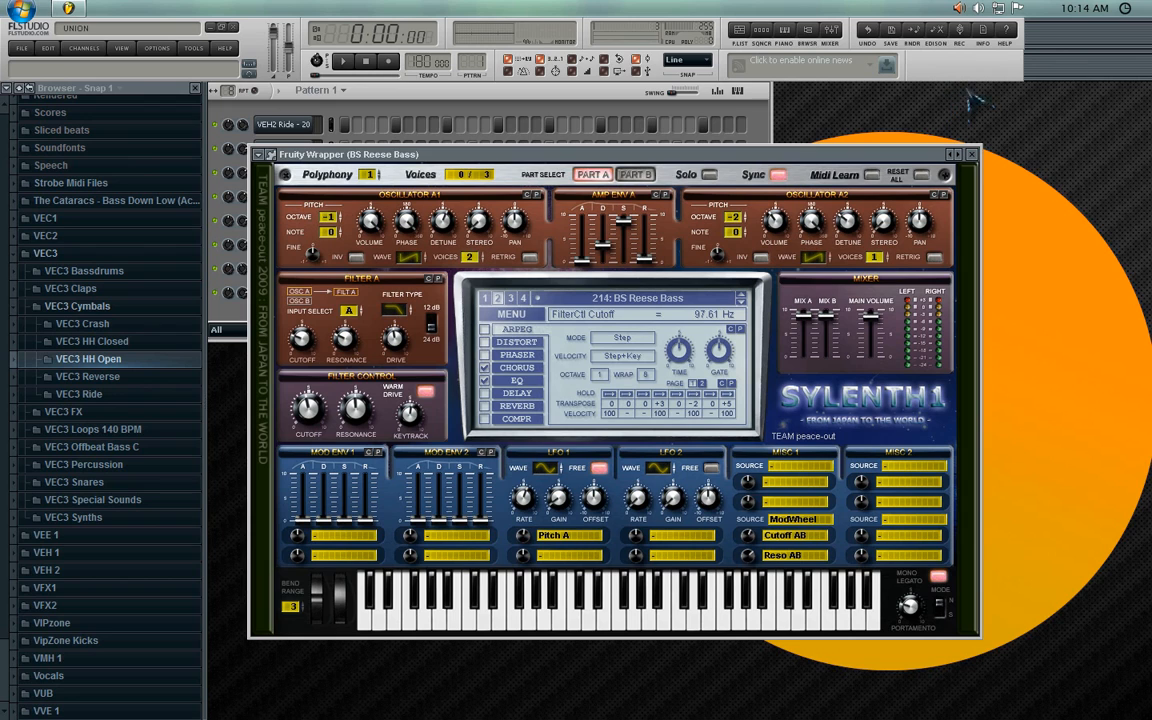
click(971, 155)
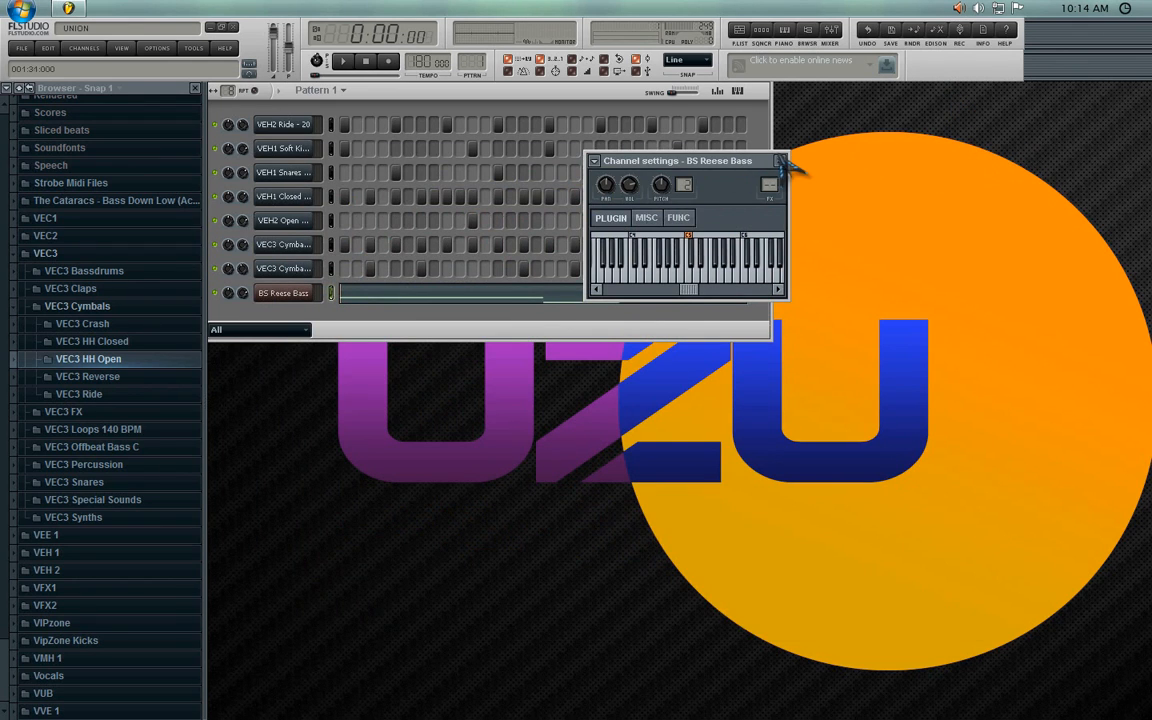
click(780, 160)
- Save the project to the Desktop as "drum n bass tutorial beat" and close FL Studio
click(21, 48)
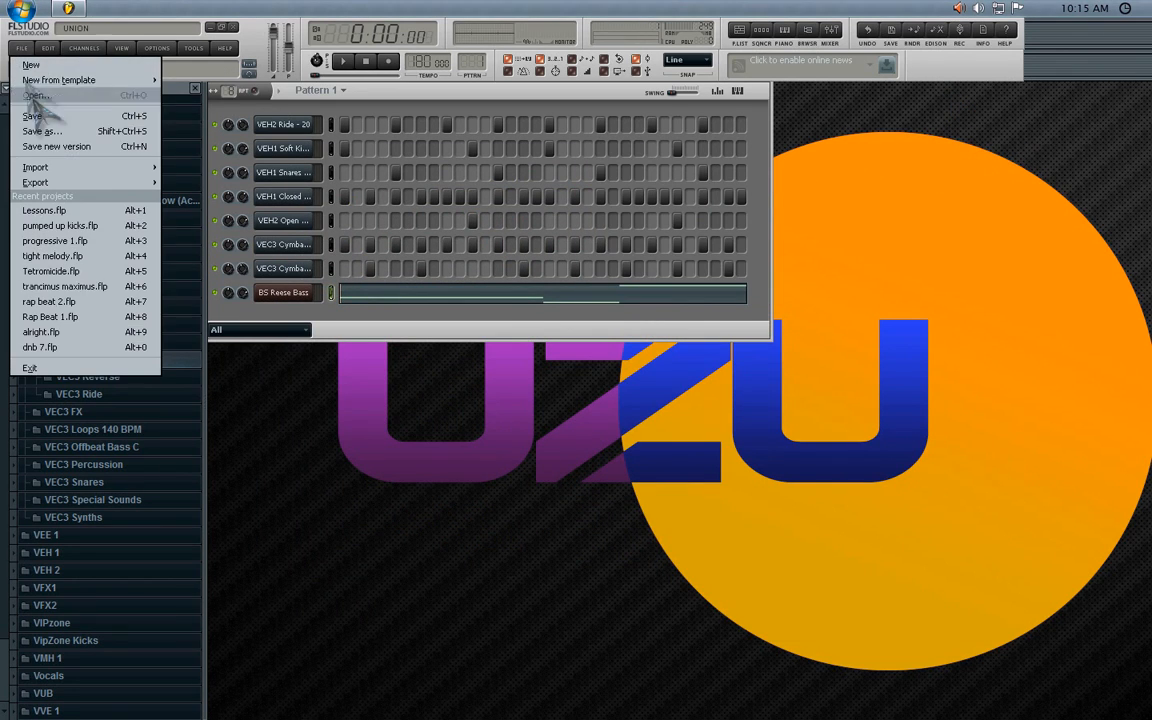
click(44, 133)
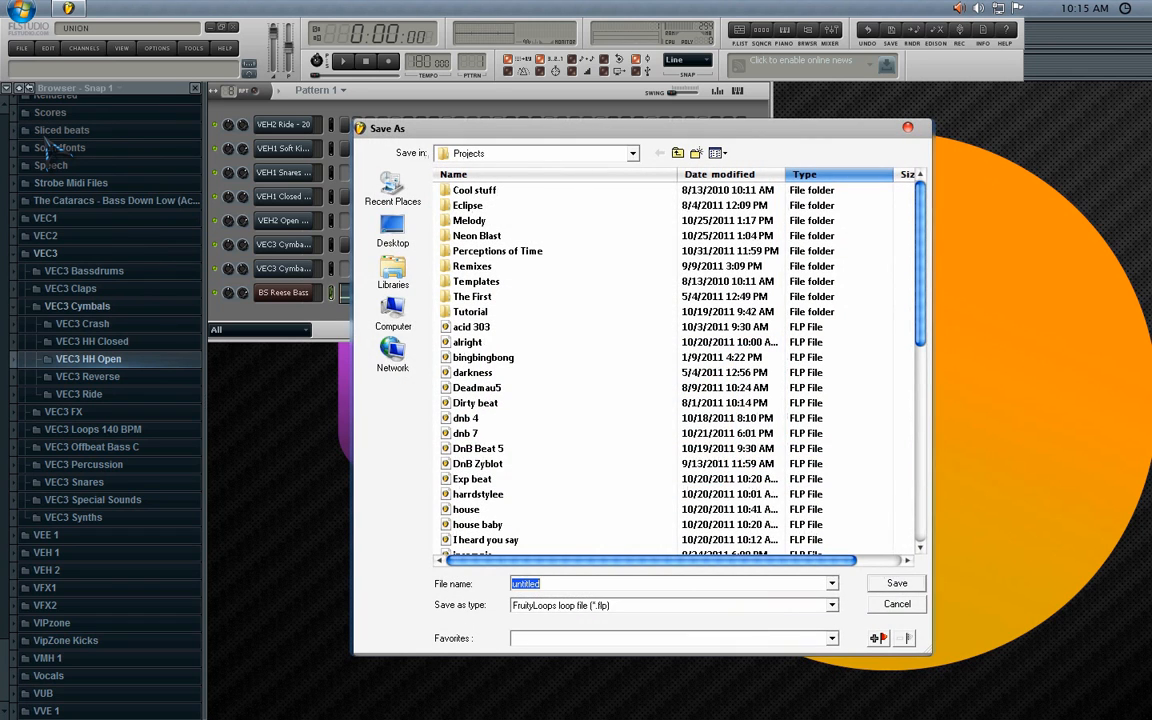
text(drum n bas)
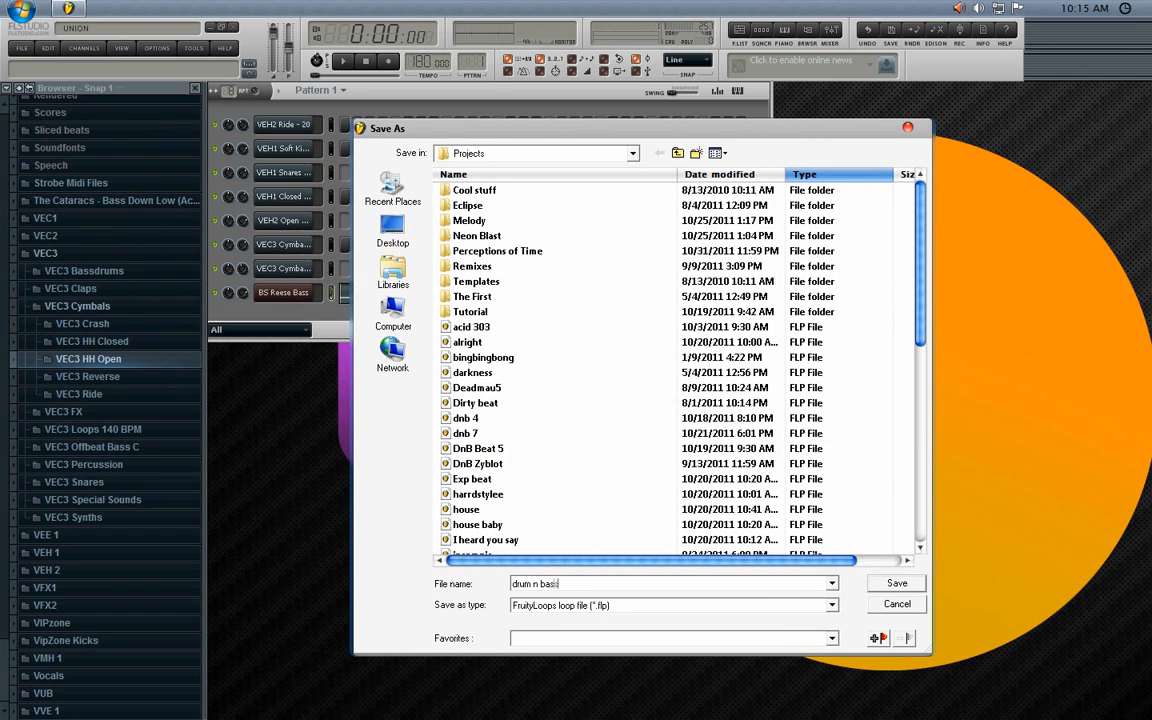
text(orial beat)
click(392, 232)
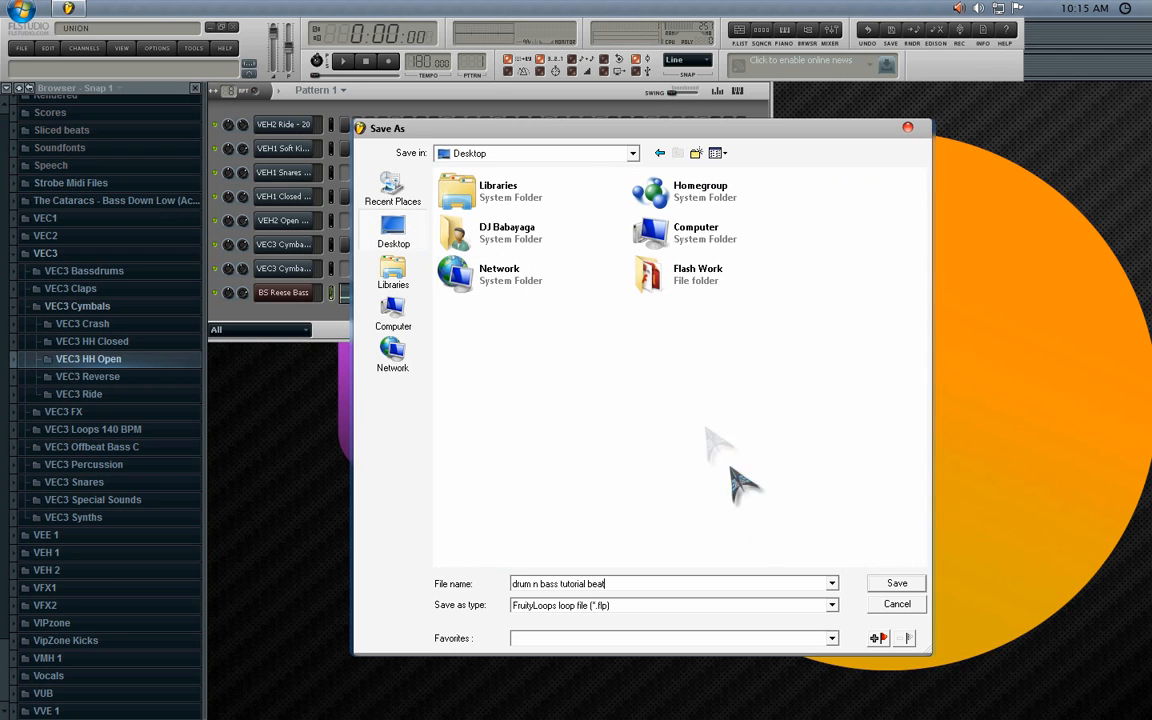
click(893, 585)
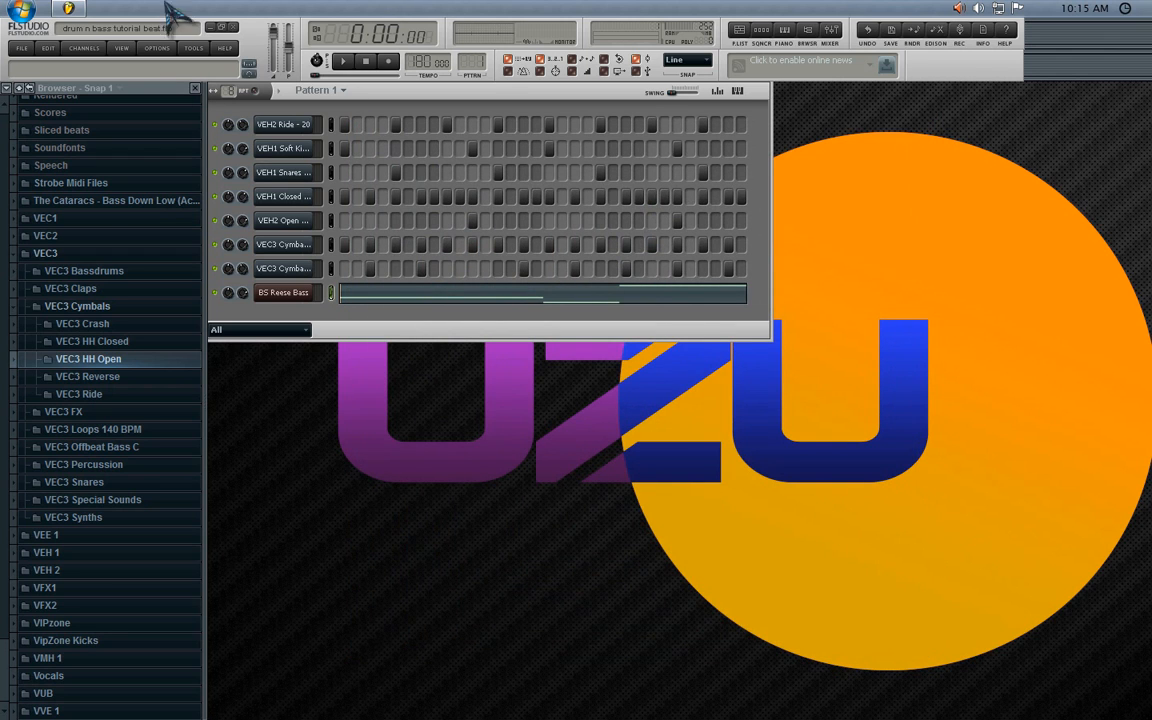
click(233, 27)
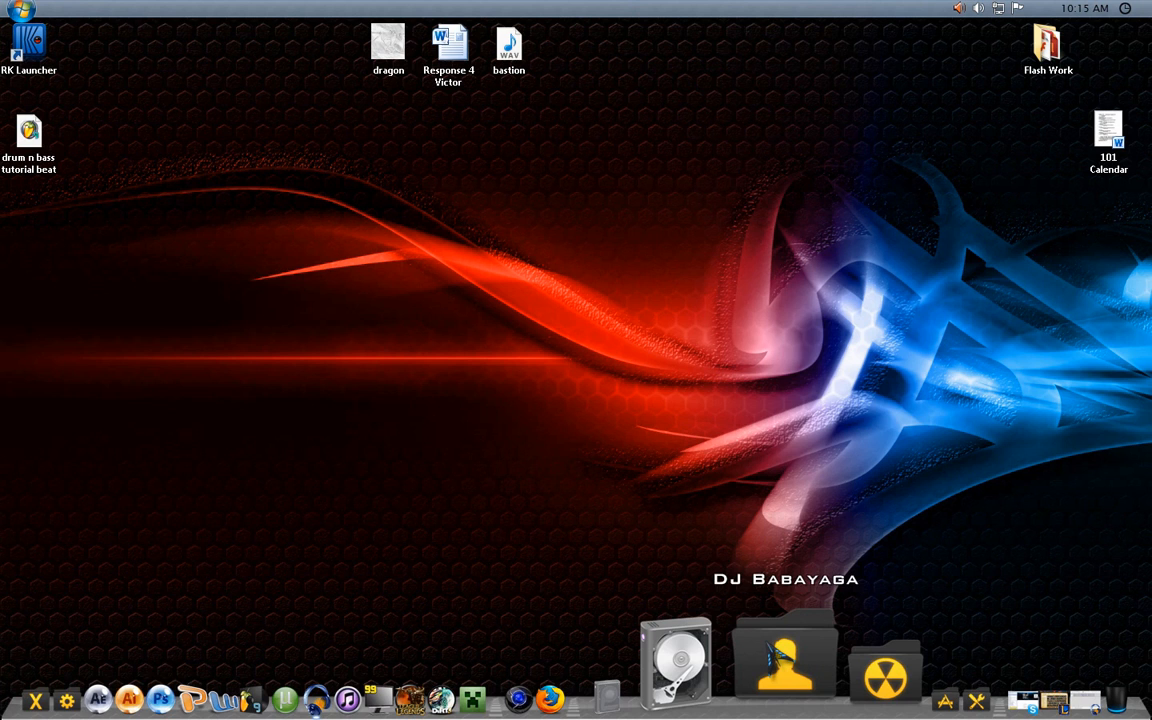